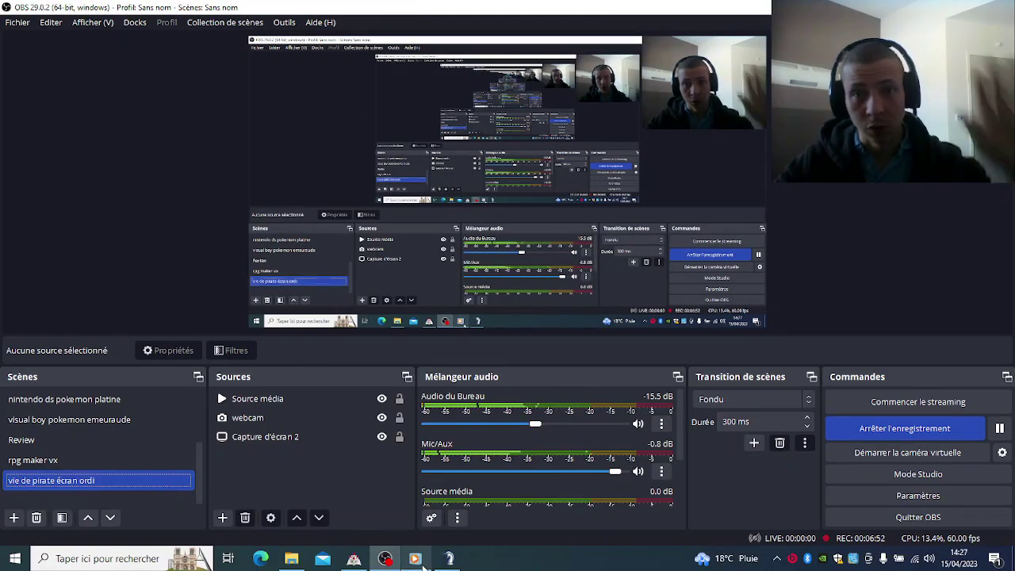
# Step: Switch to the running RPG Maker VX playtest of "until the end of time" and start a new game
pyautogui.moveTo(414, 558)
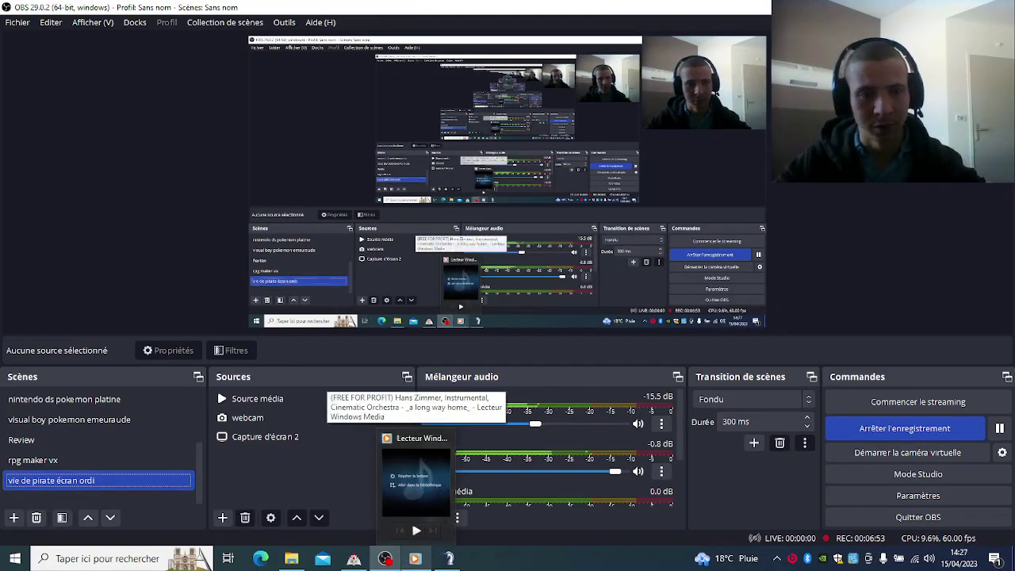
pyautogui.click(354, 558)
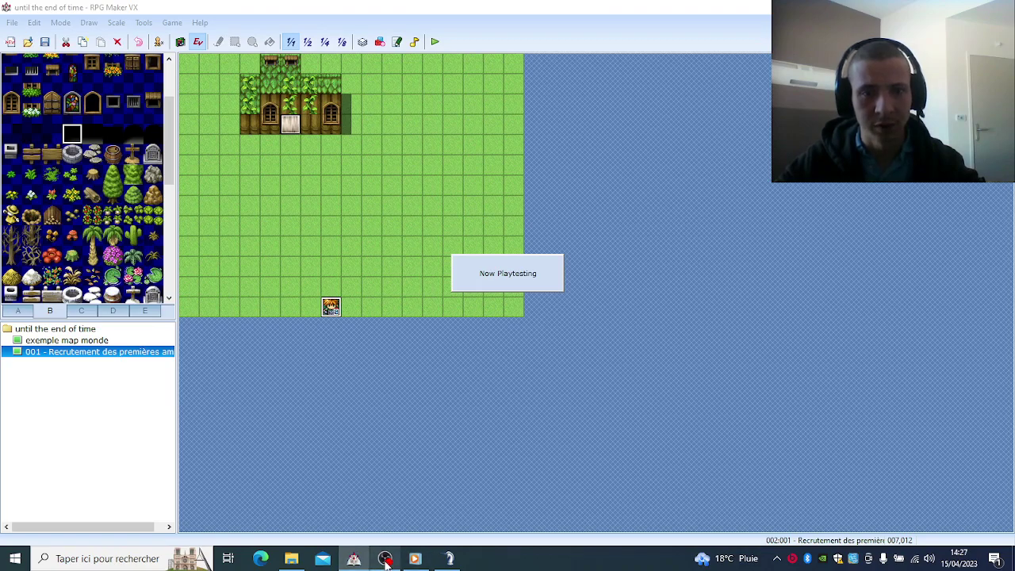
pyautogui.moveTo(386, 558)
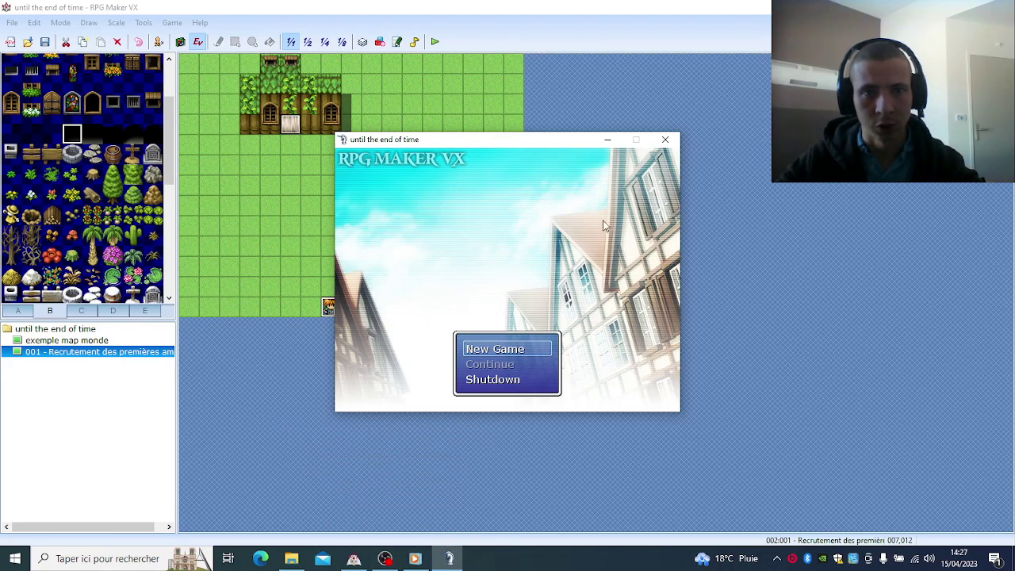
pyautogui.press('Return')
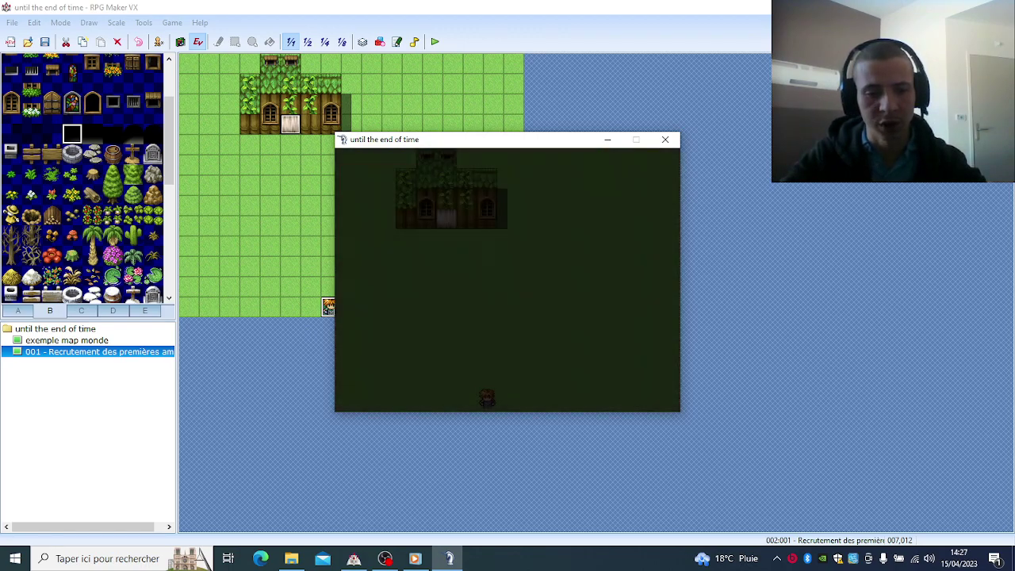
# Step: Walk the character up to the house, around its side and roof, and back down to its front door
pyautogui.press('Up')
pyautogui.press('Left')
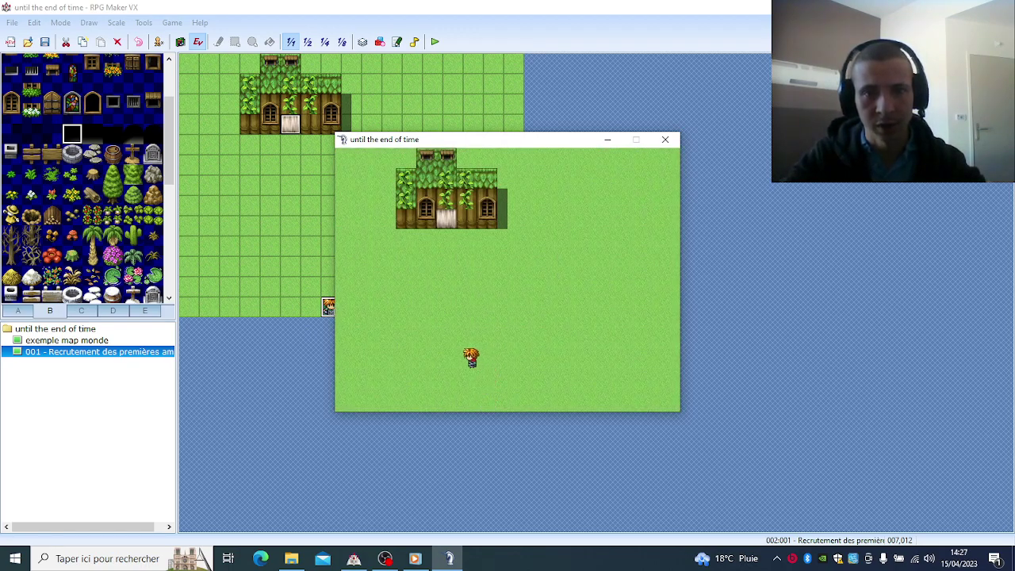
pyautogui.press('Up')
pyautogui.press('Up')
pyautogui.press('Right')
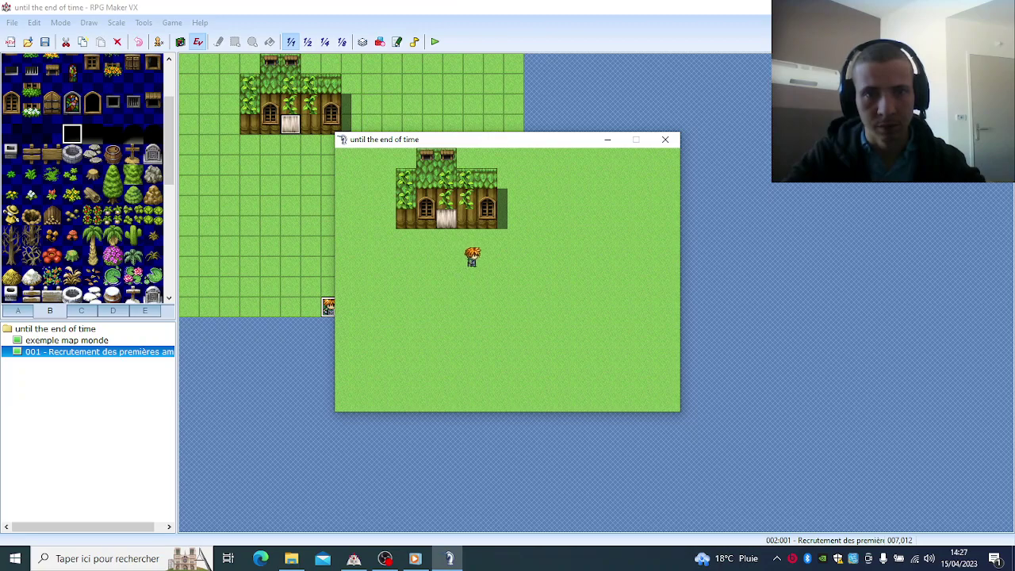
pyautogui.press('Up')
pyautogui.press('Up')
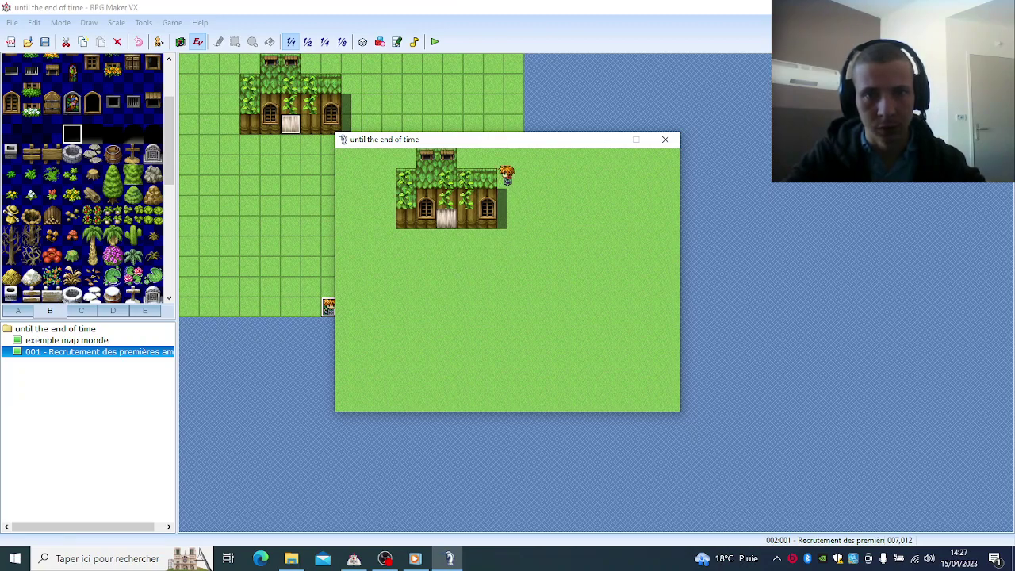
pyautogui.press('Up')
pyautogui.press('Left')
pyautogui.press('Right')
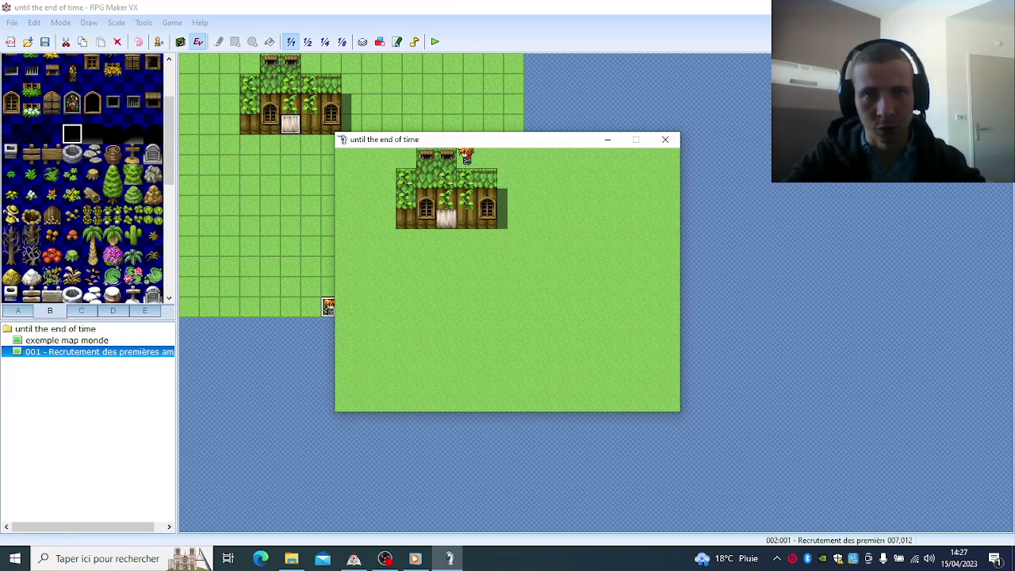
pyautogui.press('Down')
pyautogui.press('Left')
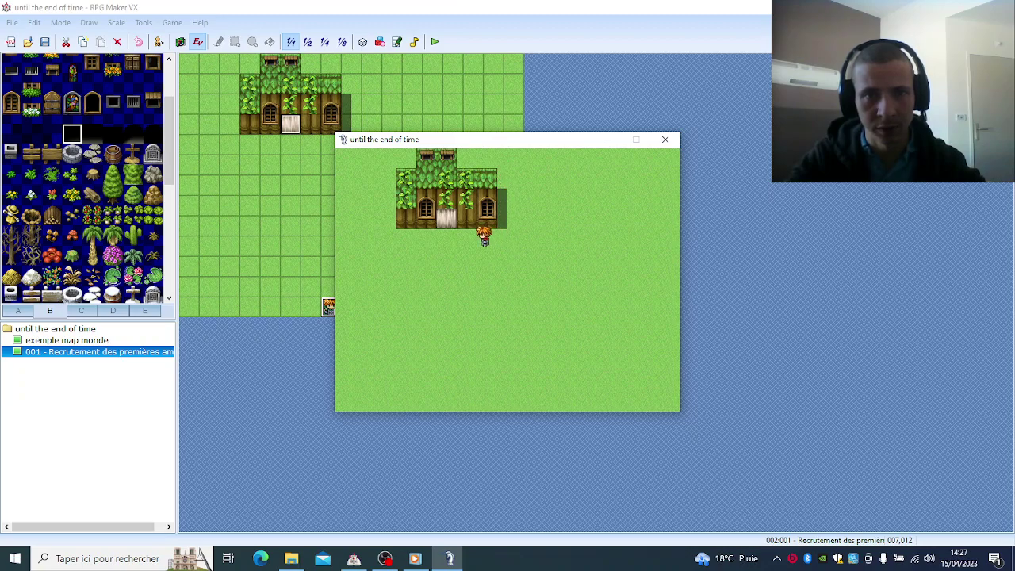
pyautogui.press('Left')
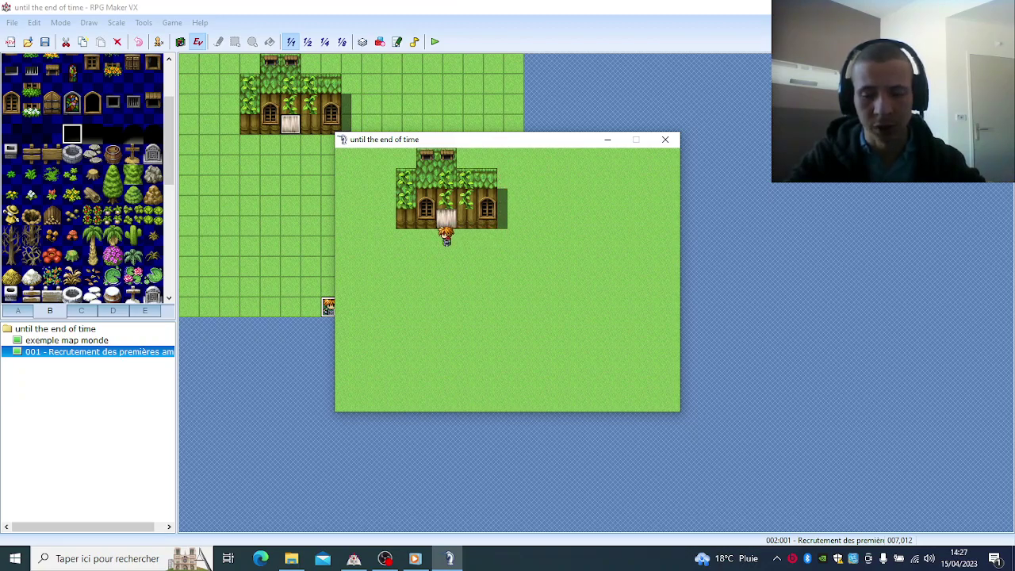
# Step: Test the house door by walking the character through it and back out, and close the playtest
pyautogui.press('Up')
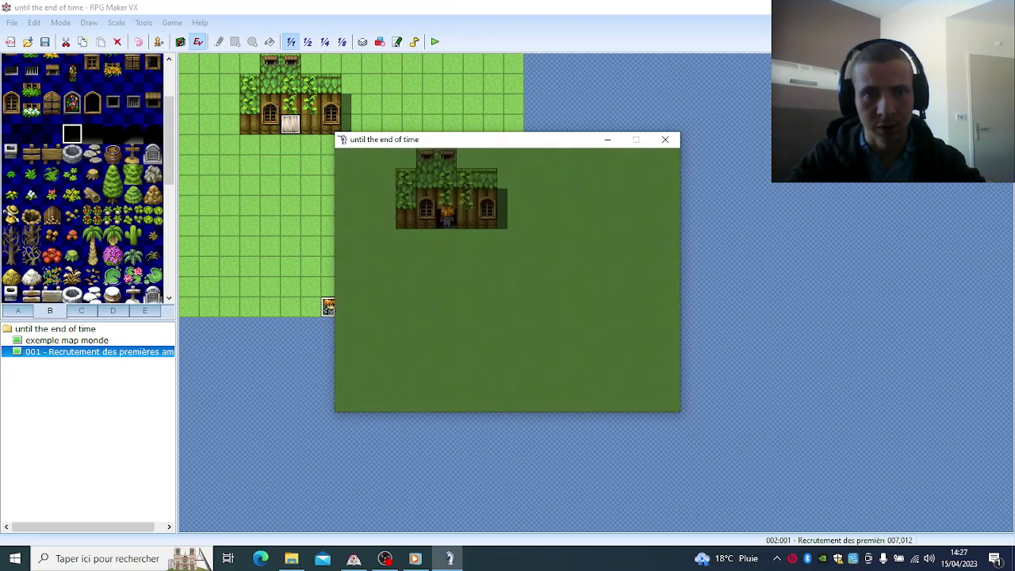
pyautogui.press('Down')
pyautogui.press('Up')
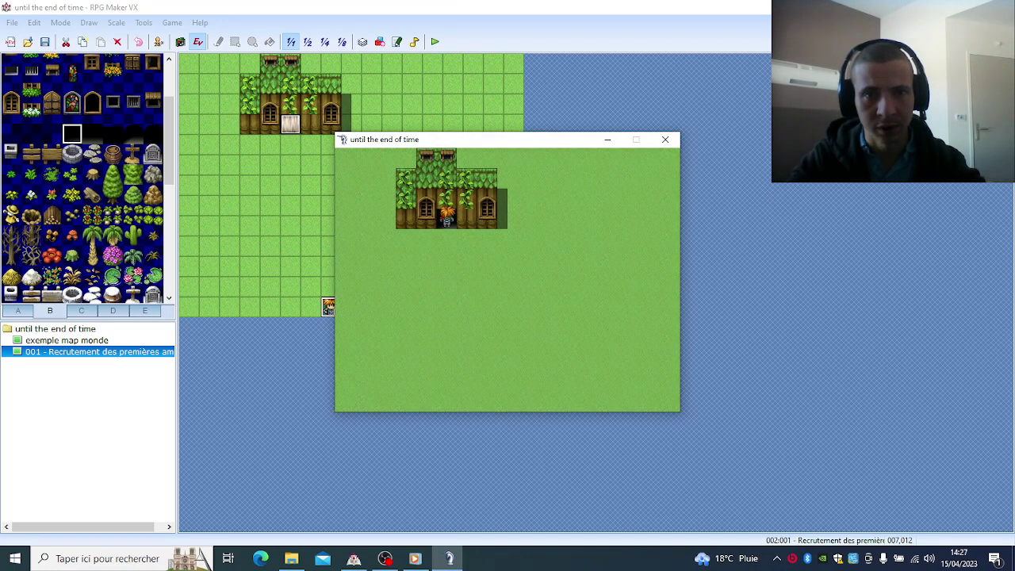
pyautogui.press('Down')
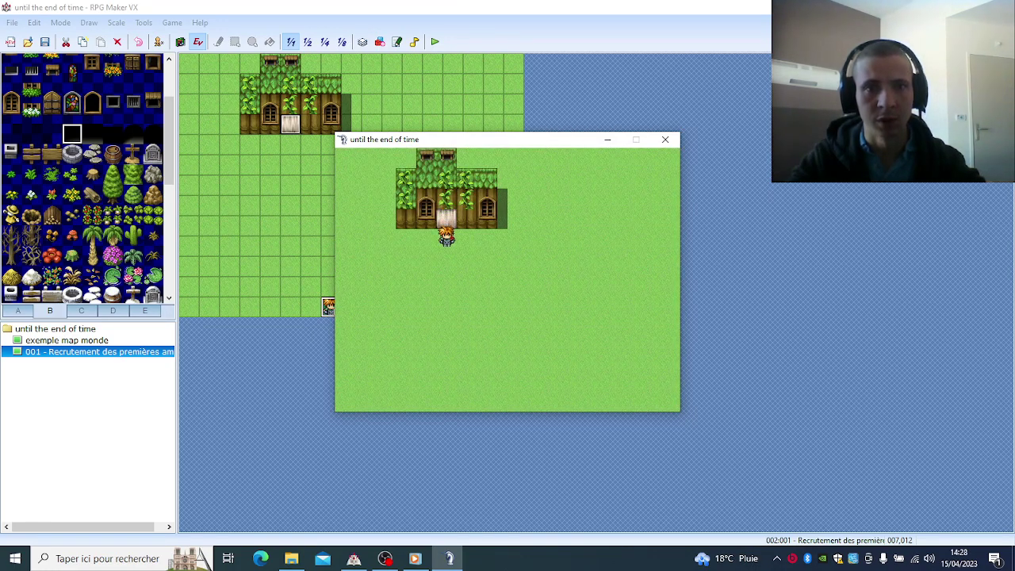
pyautogui.click(665, 139)
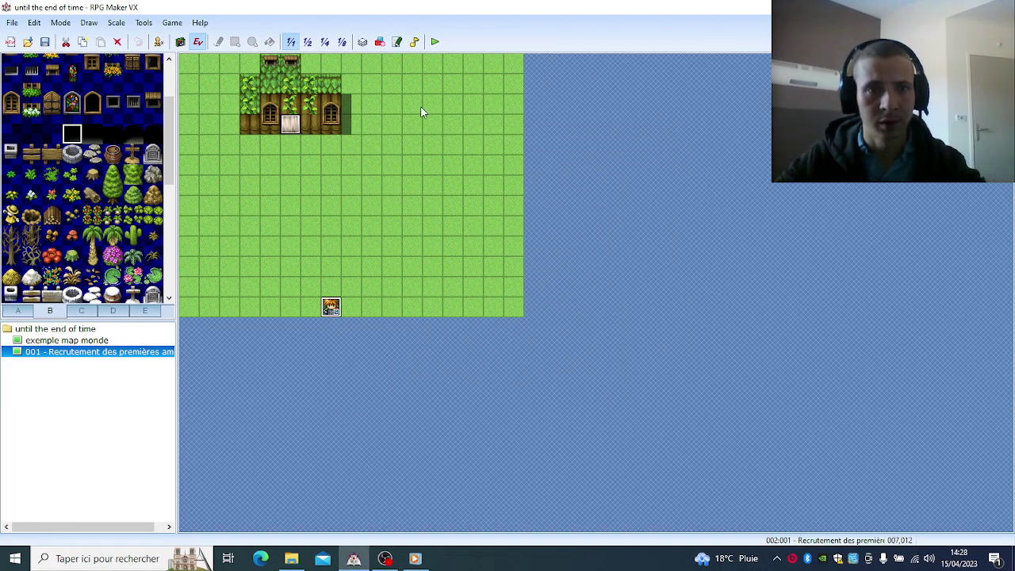
# Step: Open the house door event for editing and review the commands on its first and second event pages
pyautogui.rightClick(291, 128)
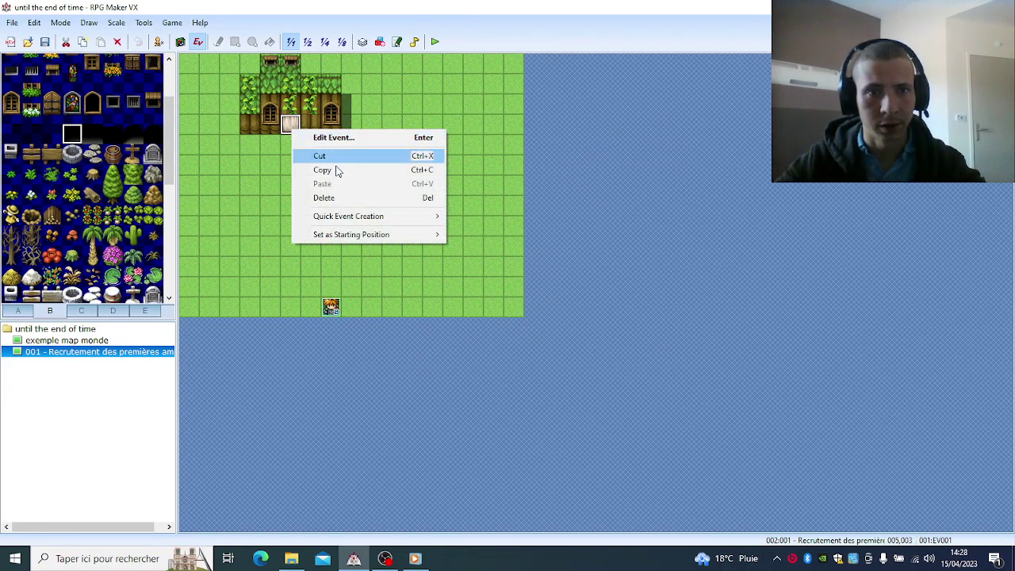
pyautogui.click(341, 138)
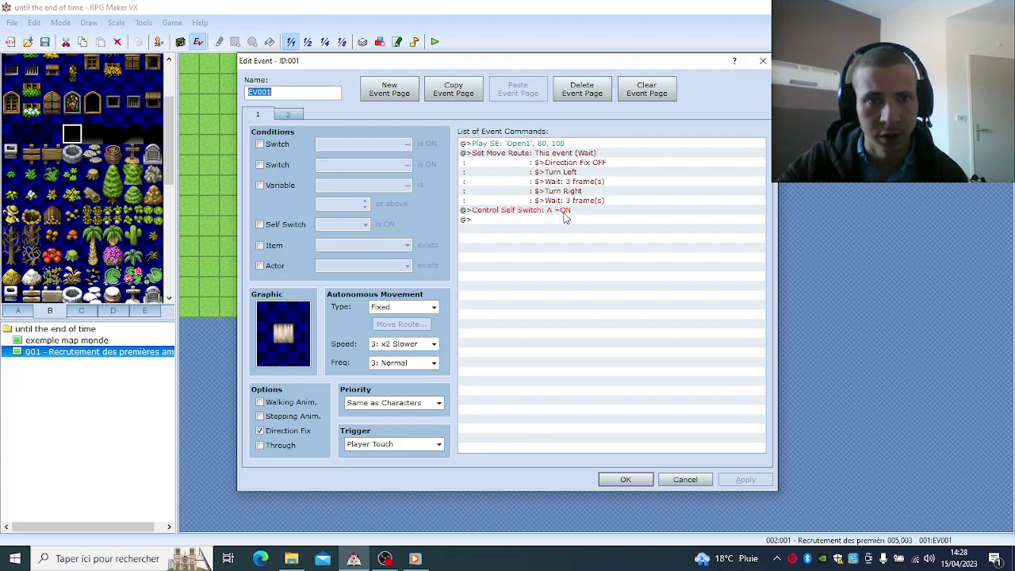
pyautogui.click(289, 115)
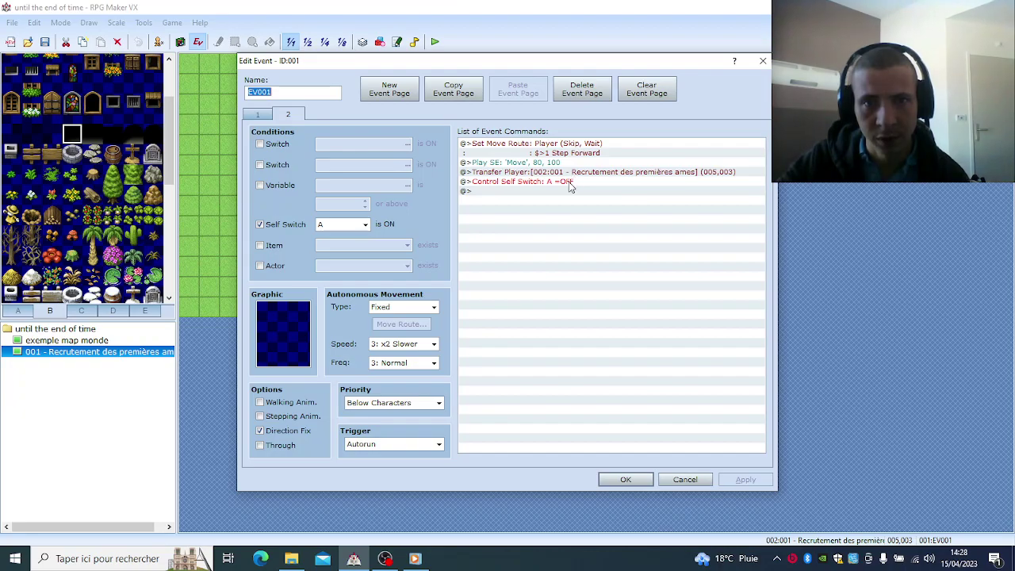
pyautogui.click(532, 164)
pyautogui.press('Insert')
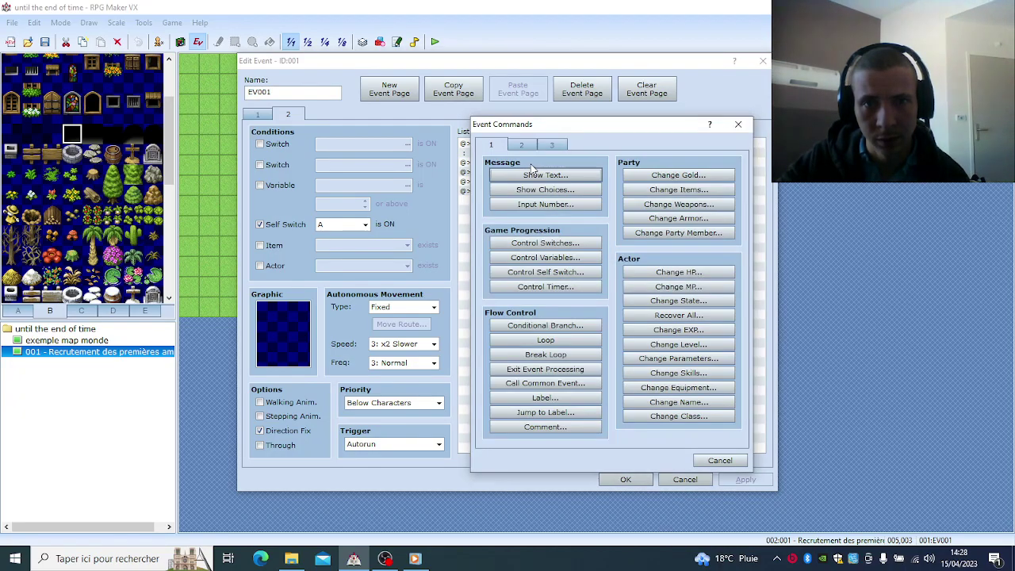
pyautogui.click(737, 123)
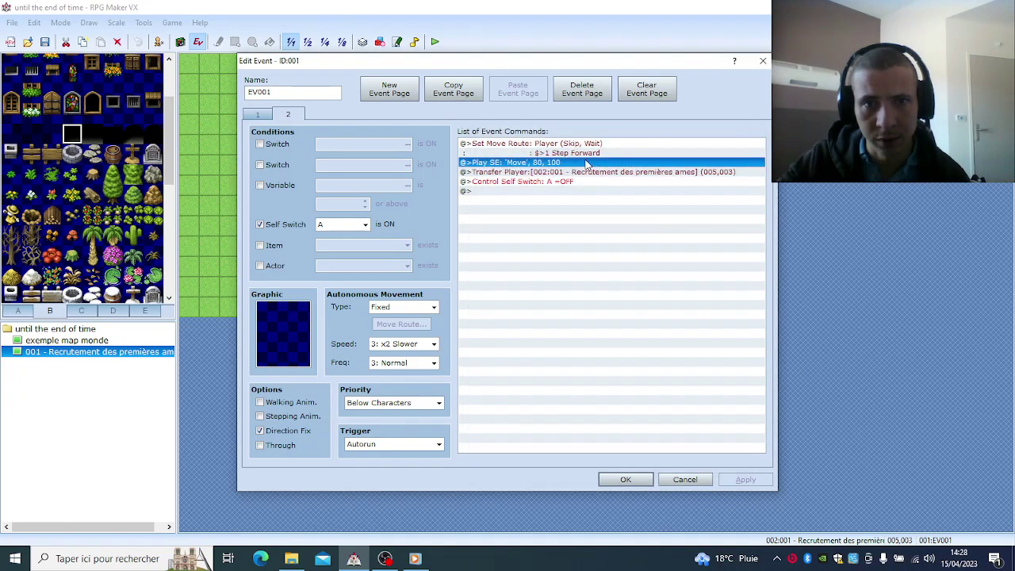
# Step: Open the second page's Play SE command, preview Move, try the Open1 and Open2 sounds, and cancel without changing the effect
pyautogui.rightClick(546, 163)
pyautogui.click(575, 182)
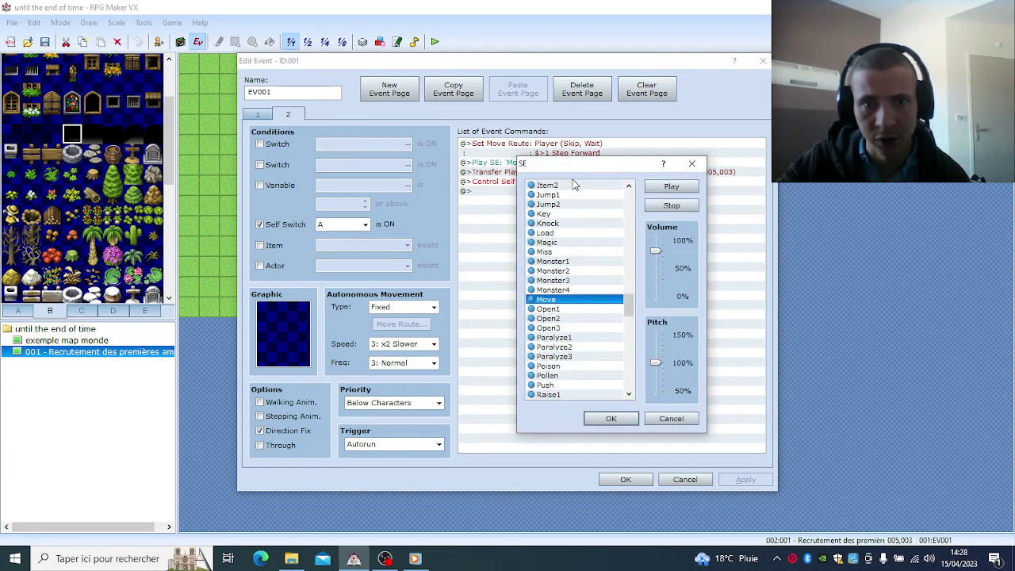
pyautogui.click(672, 189)
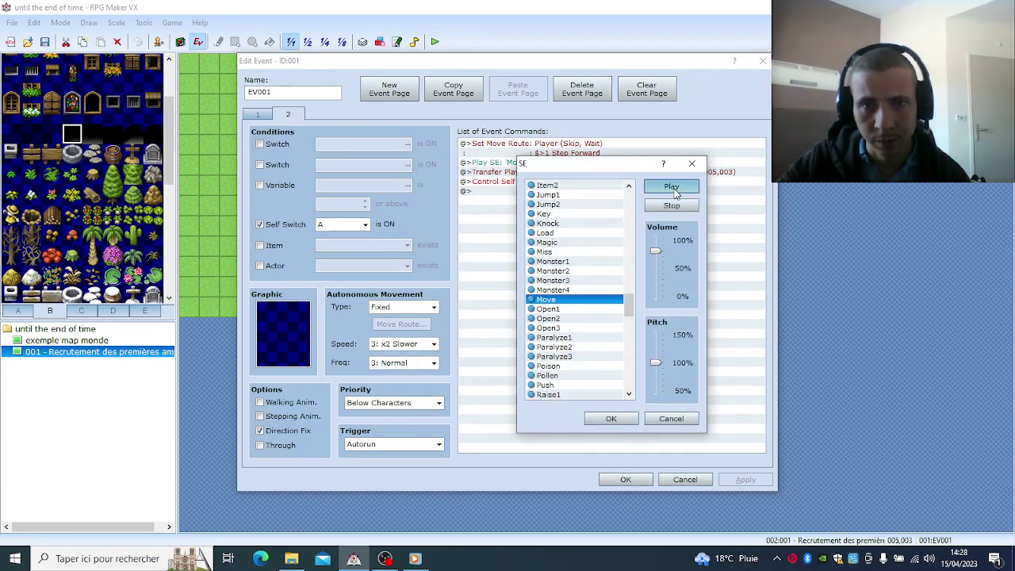
pyautogui.click(606, 310)
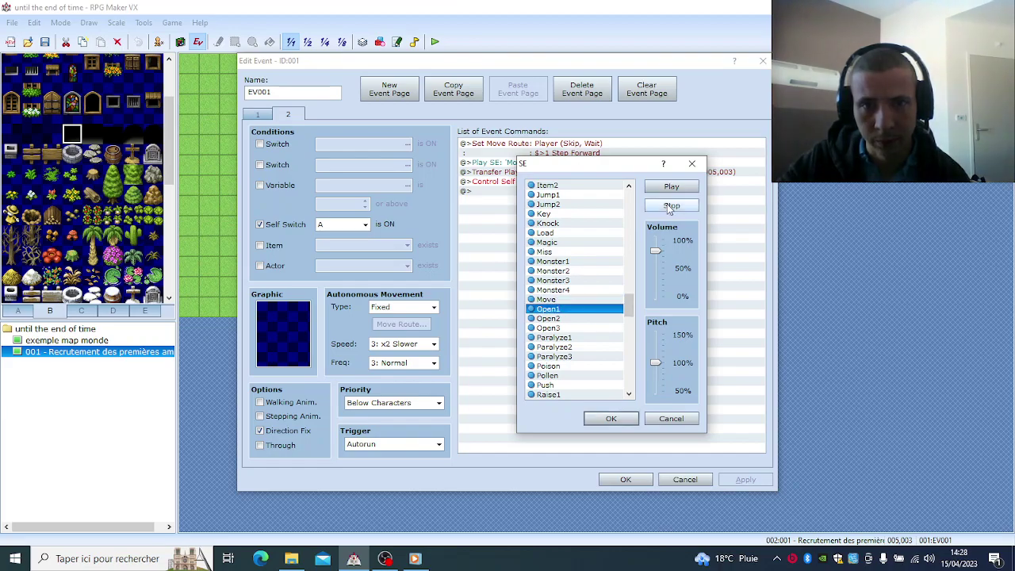
pyautogui.click(606, 319)
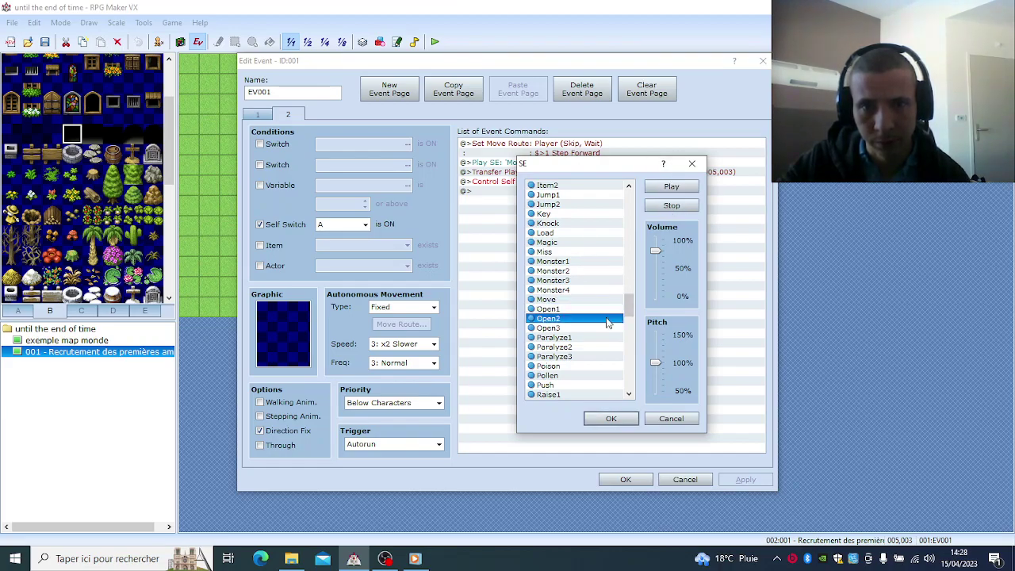
pyautogui.click(668, 206)
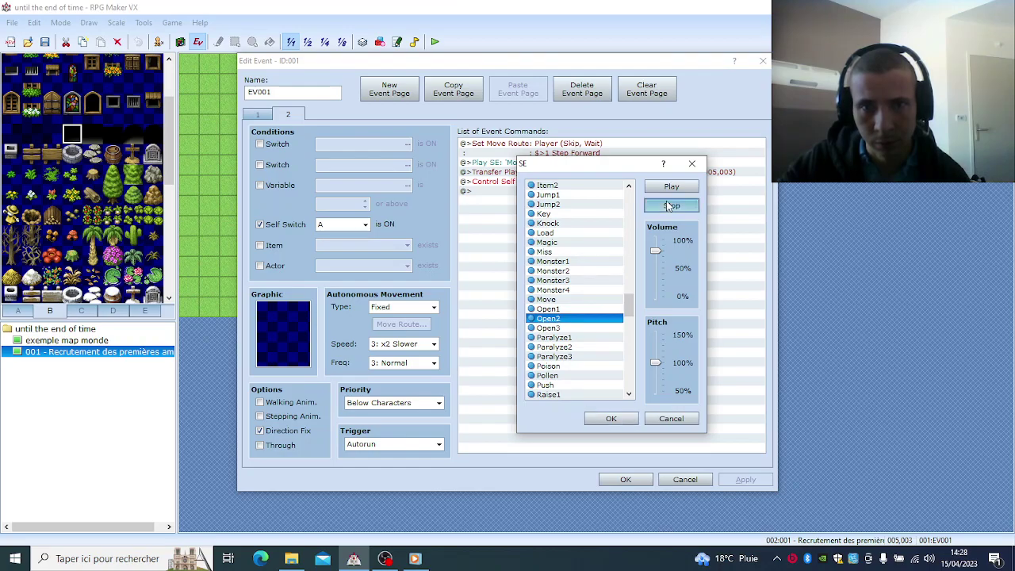
pyautogui.click(669, 417)
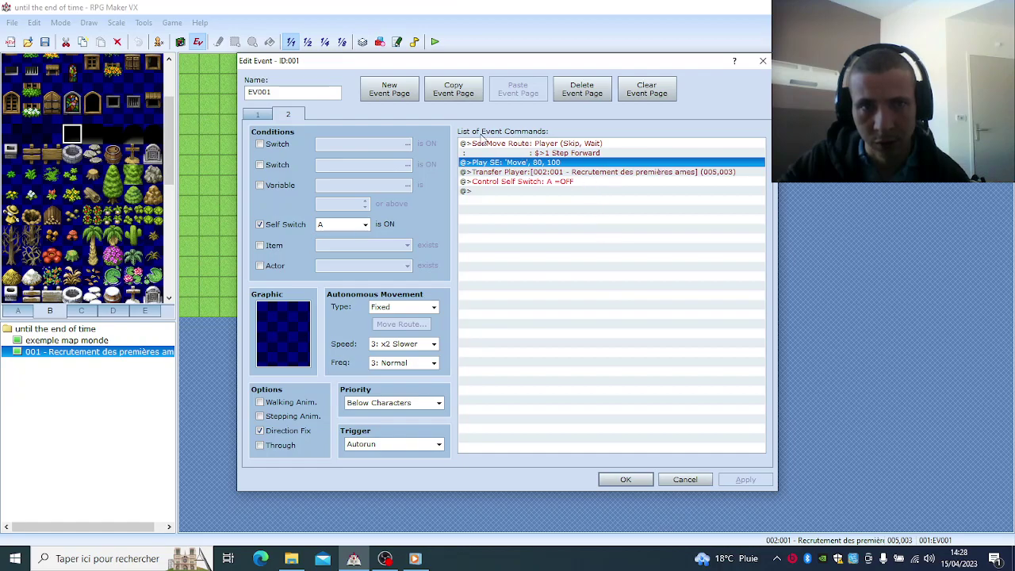
# Step: Open the first page's Play SE command for editing and preview the Open1, Open2 and Open3 sounds
pyautogui.click(267, 118)
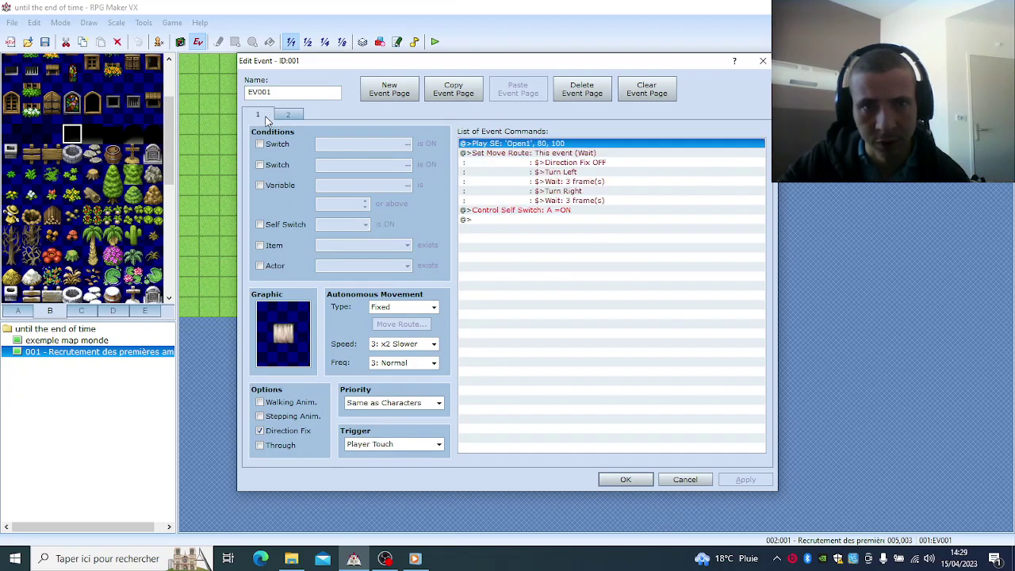
pyautogui.rightClick(502, 148)
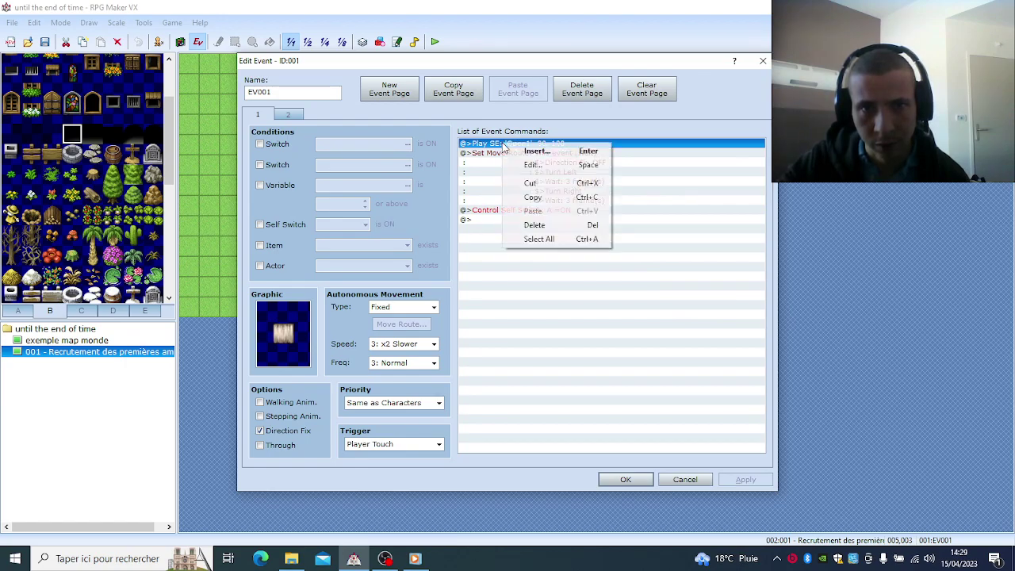
pyautogui.click(533, 164)
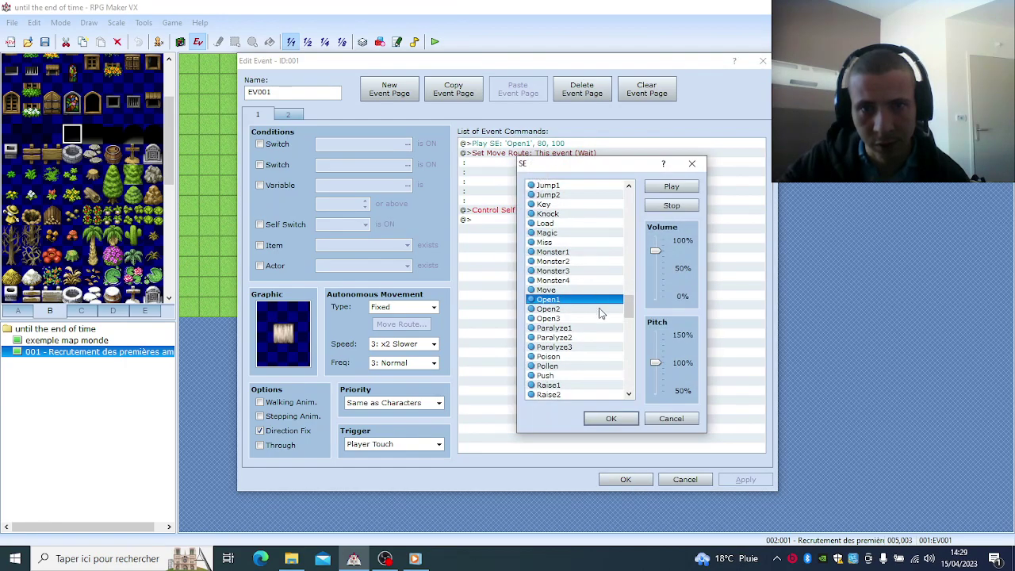
pyautogui.click(683, 189)
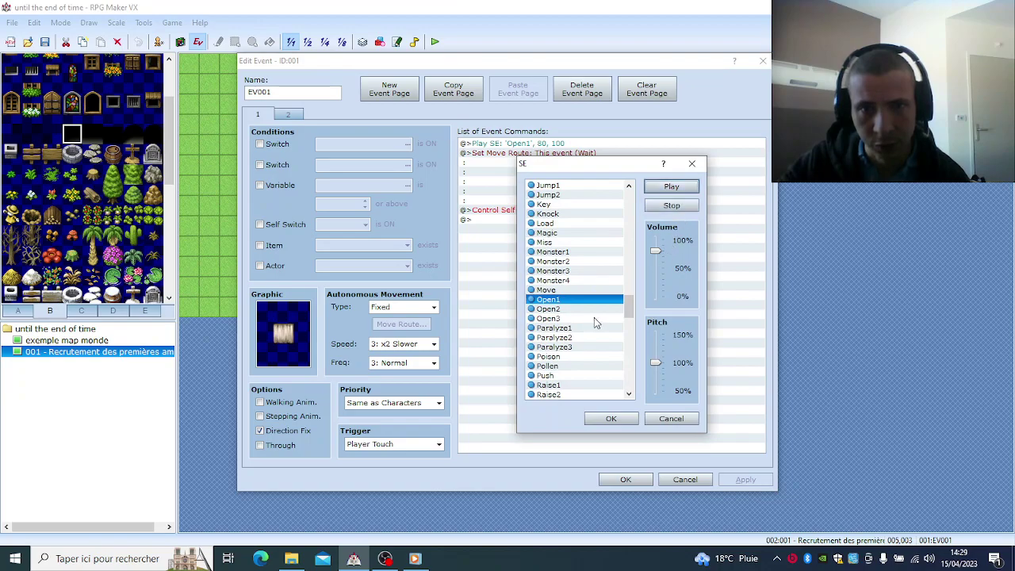
pyautogui.click(594, 309)
pyautogui.click(670, 187)
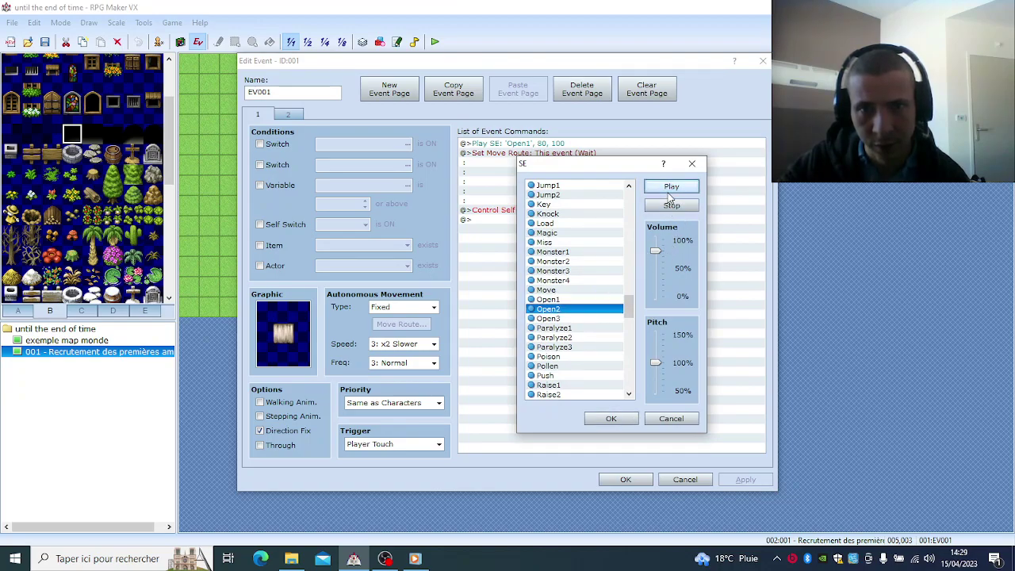
pyautogui.click(607, 318)
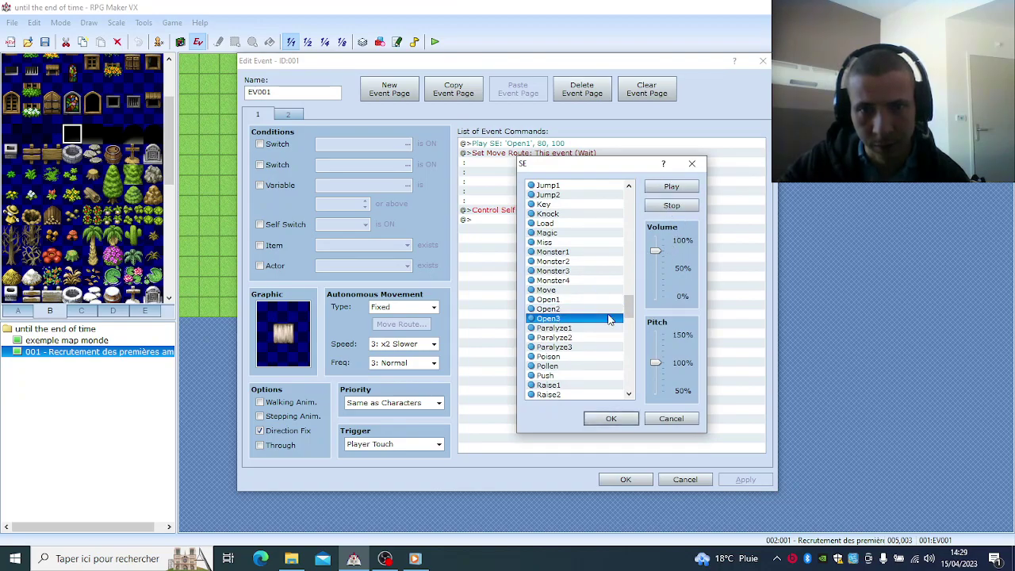
pyautogui.click(671, 187)
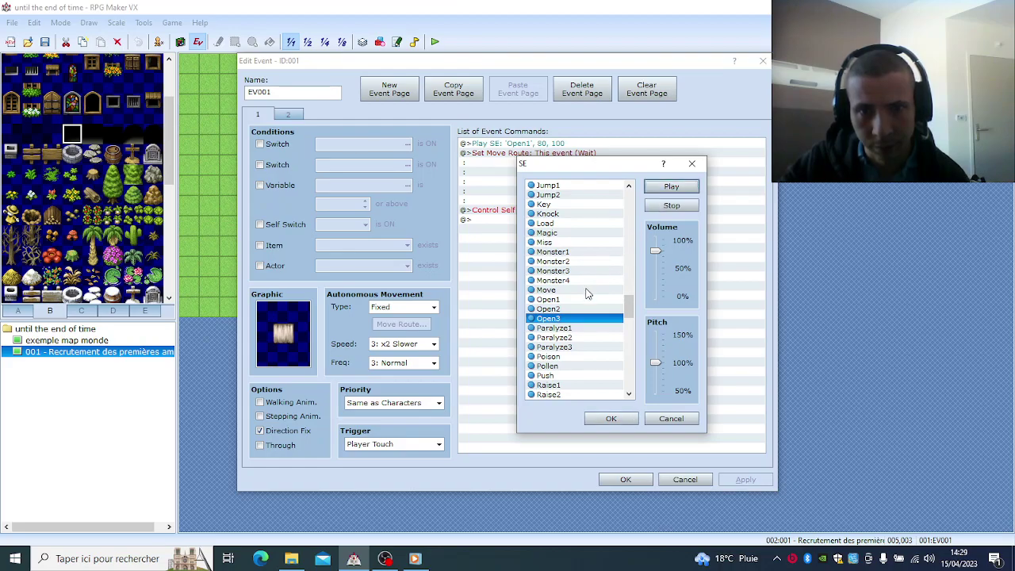
# Step: Preview the Move, Magic, Load and Knock sounds for the first page's Play SE command
pyautogui.click(586, 290)
pyautogui.click(671, 187)
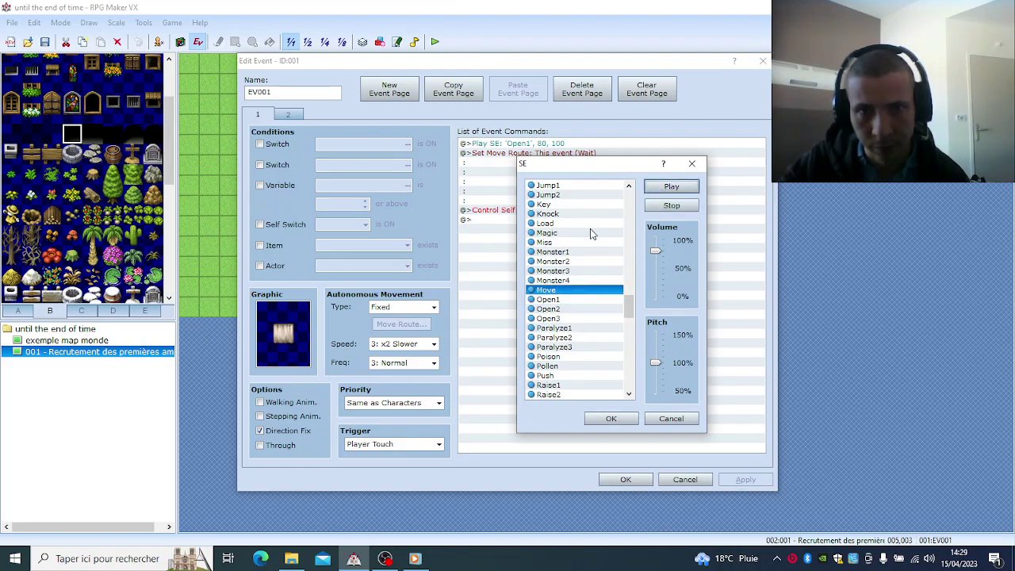
pyautogui.click(589, 233)
pyautogui.click(669, 189)
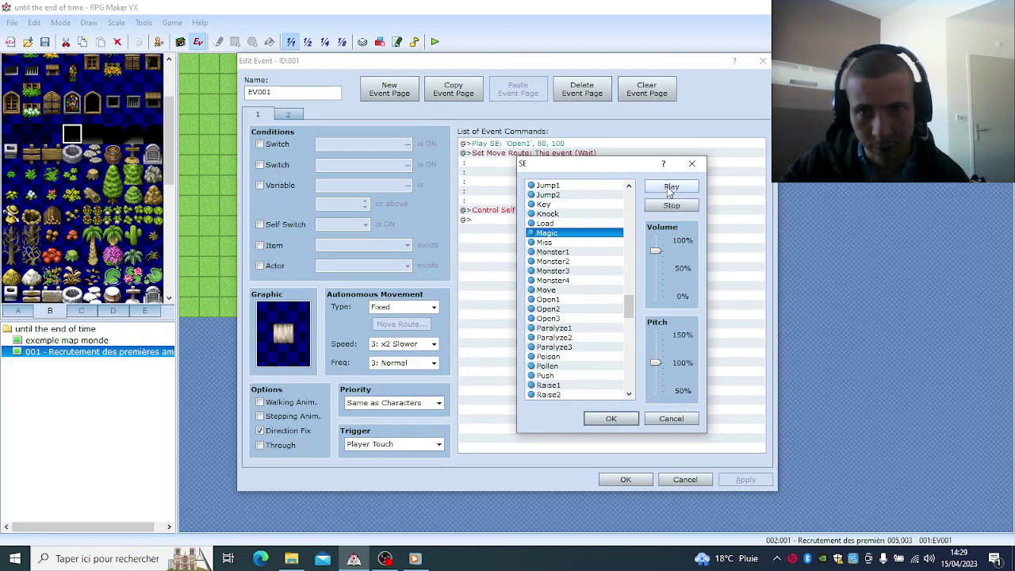
pyautogui.click(604, 224)
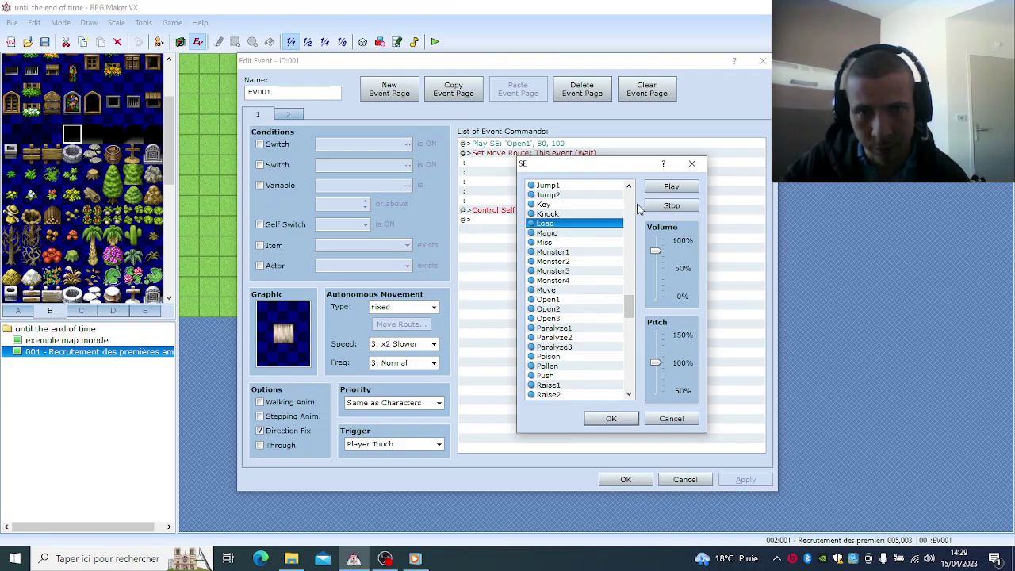
pyautogui.click(670, 187)
pyautogui.click(583, 214)
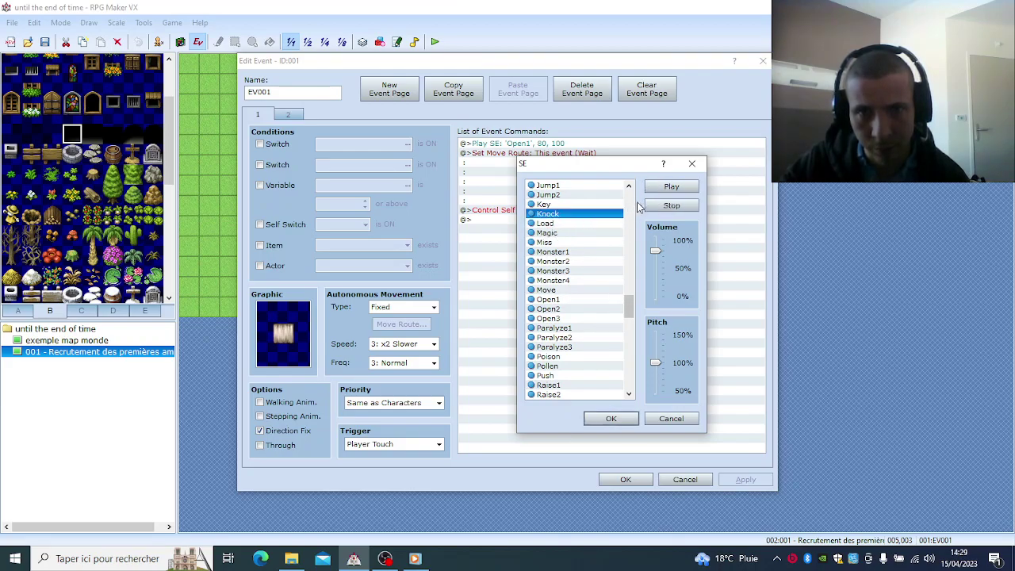
pyautogui.click(671, 188)
# Step: Preview the Key, Jump2 and Jump1 sounds for the door's sound effect
pyautogui.click(600, 208)
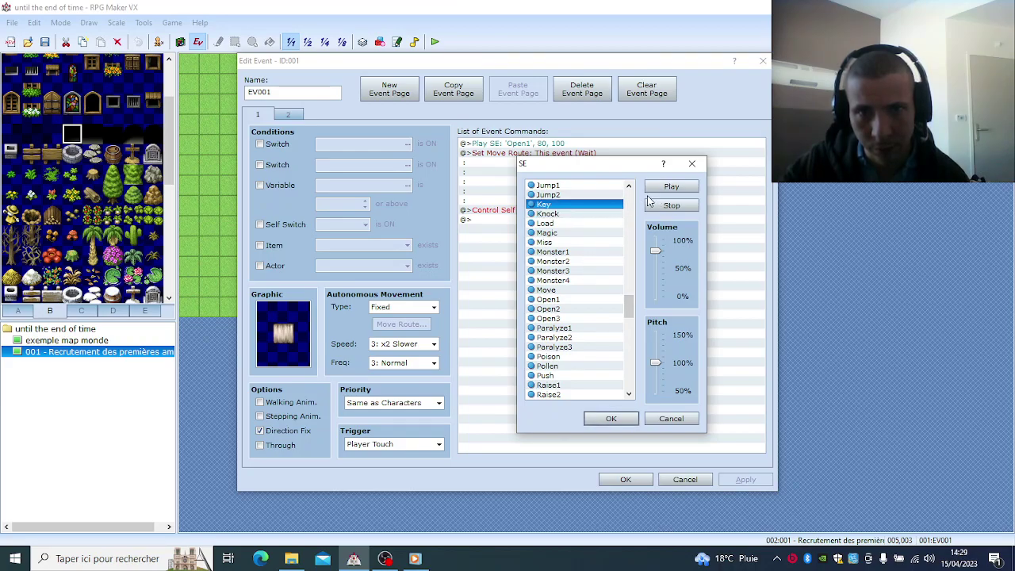
pyautogui.click(671, 187)
pyautogui.click(587, 195)
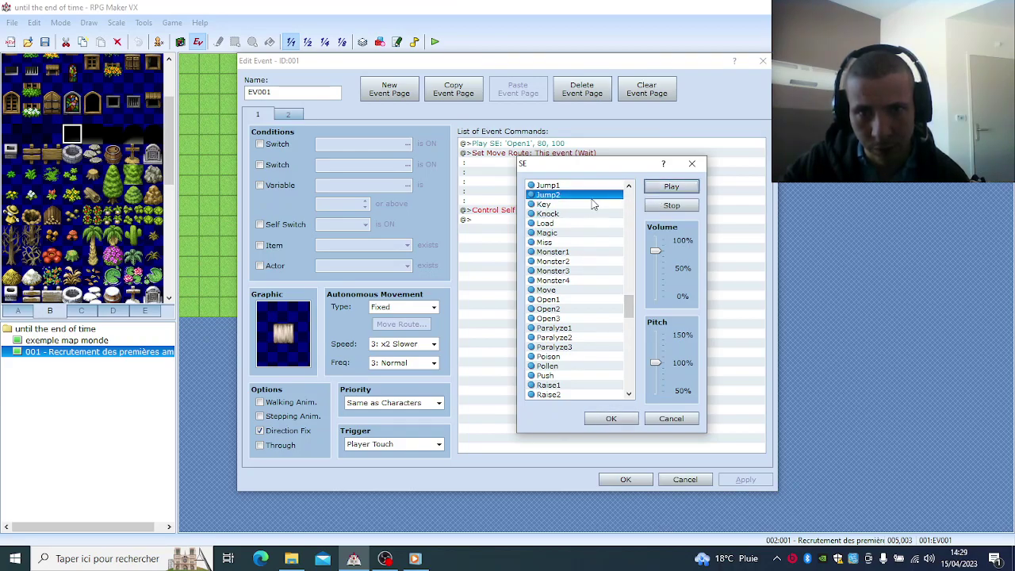
pyautogui.click(671, 187)
pyautogui.click(628, 187)
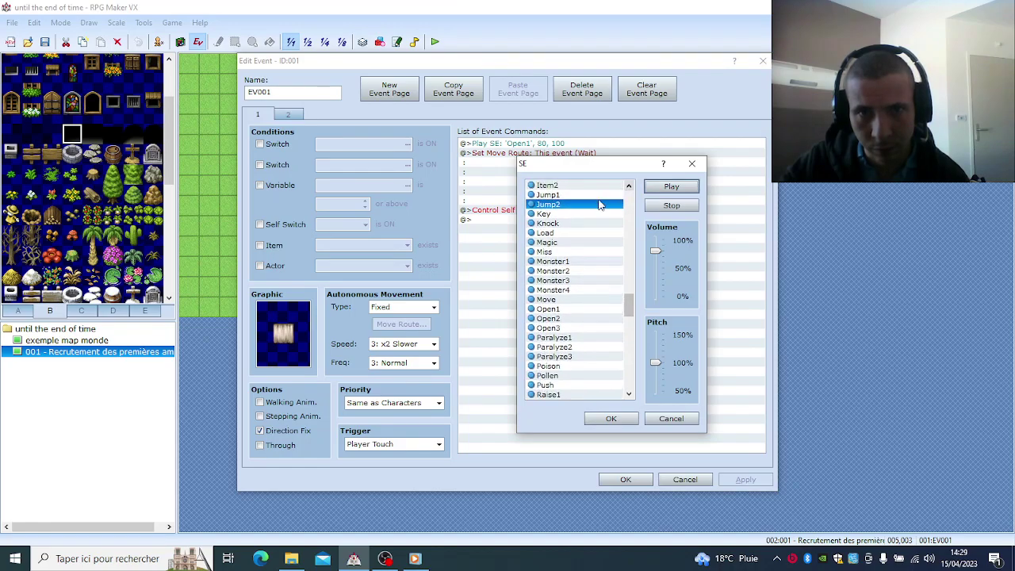
pyautogui.click(607, 195)
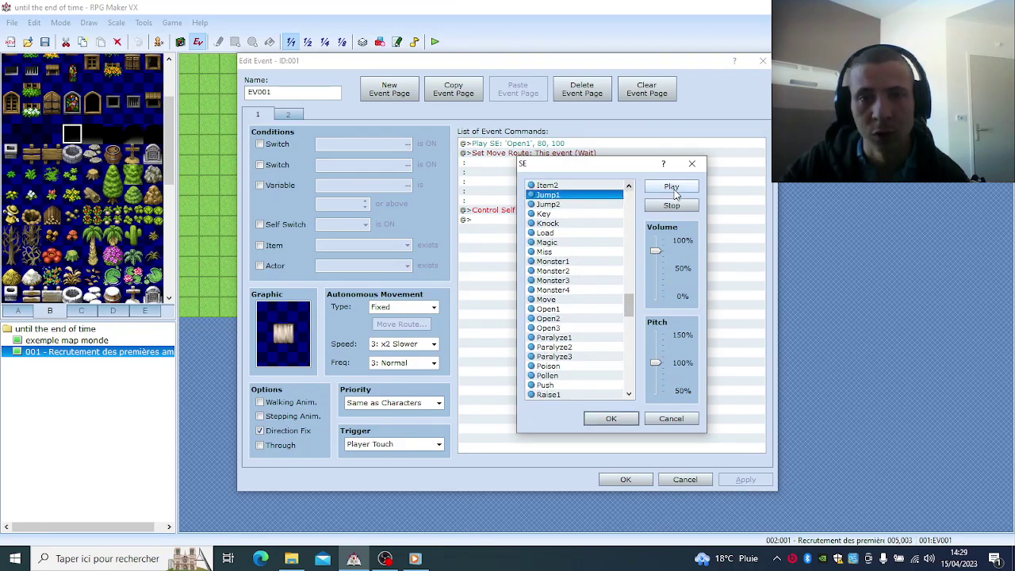
pyautogui.click(670, 187)
# Step: Preview the Blow1 and Blind sounds near the beginning of the sound effect list
pyautogui.click(627, 187)
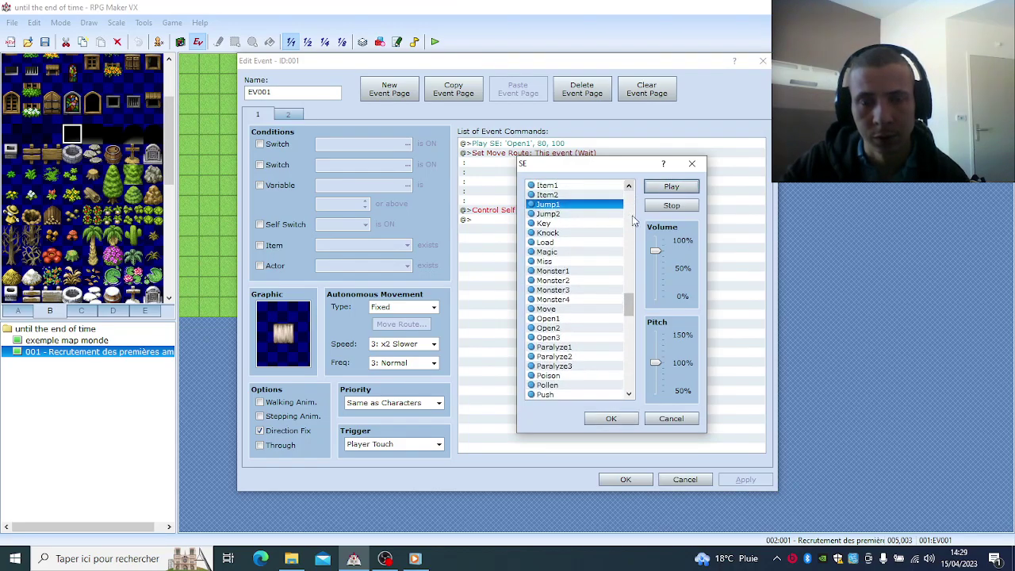
pyautogui.moveTo(629, 303); pyautogui.dragTo(630, 212)
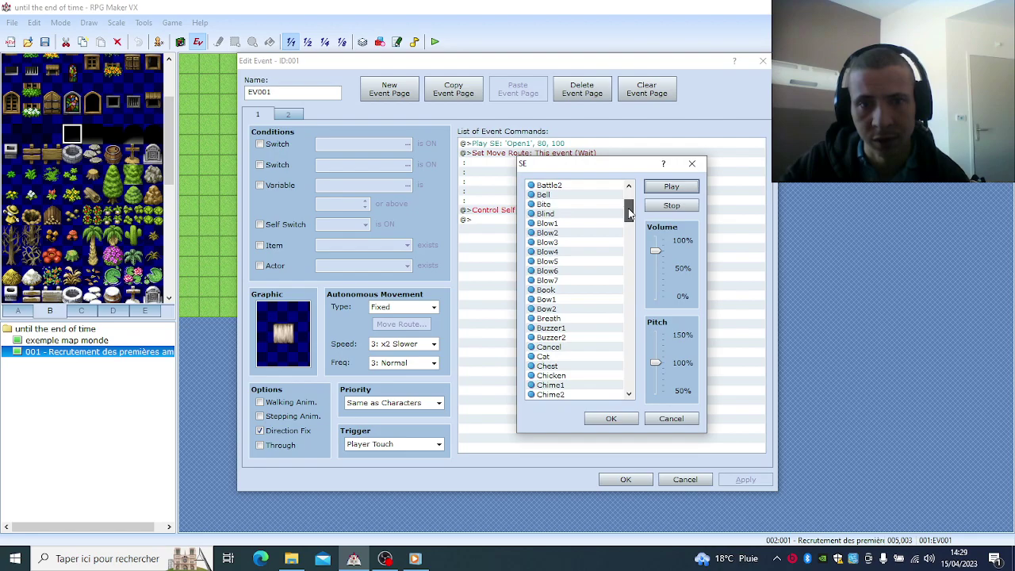
pyautogui.click(594, 232)
pyautogui.click(594, 223)
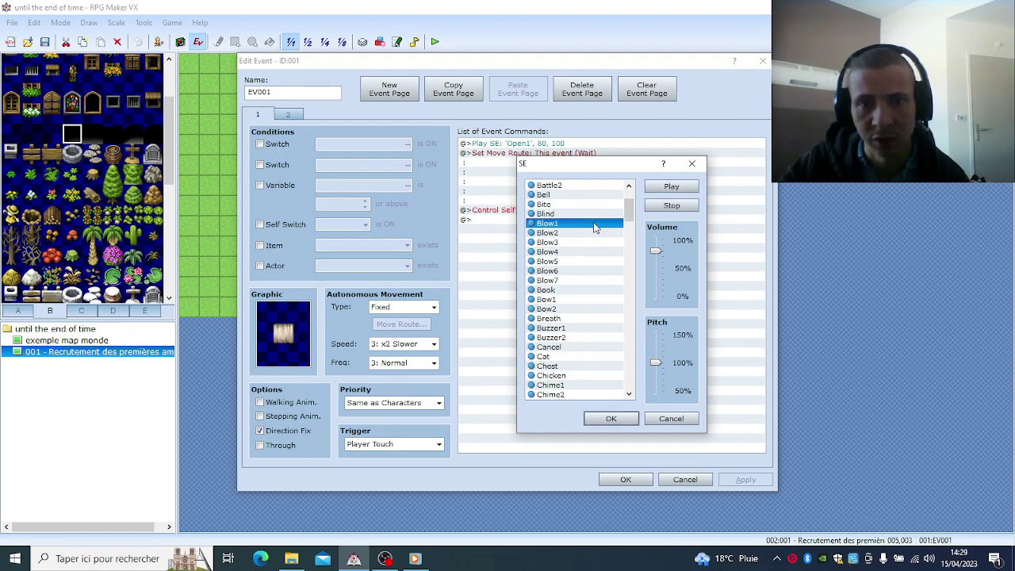
pyautogui.click(670, 190)
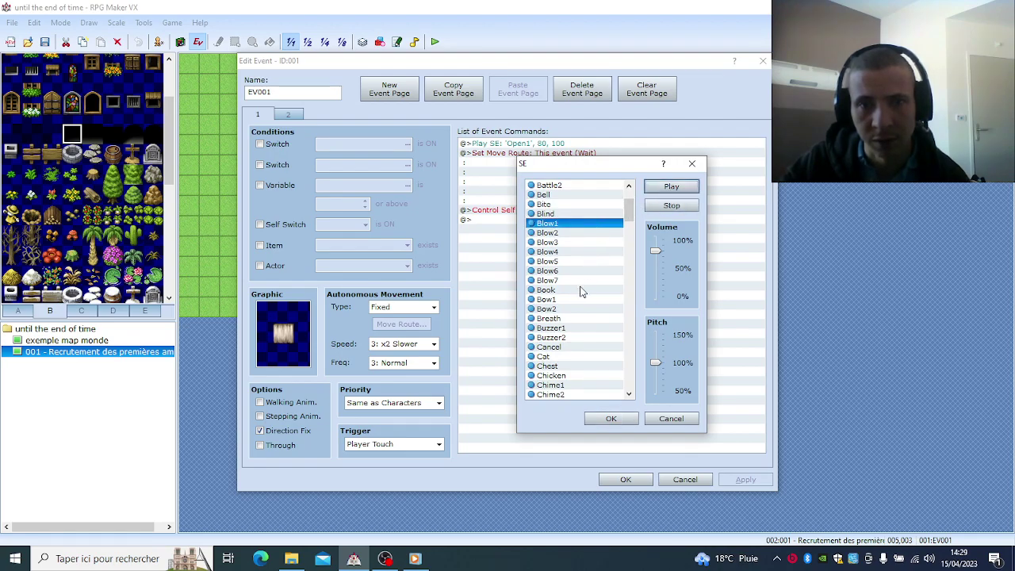
pyautogui.click(566, 213)
pyautogui.click(670, 186)
# Step: Preview the water sounds from Water1 through Water5 near the end of the sound effect list
pyautogui.moveTo(633, 214); pyautogui.dragTo(632, 206)
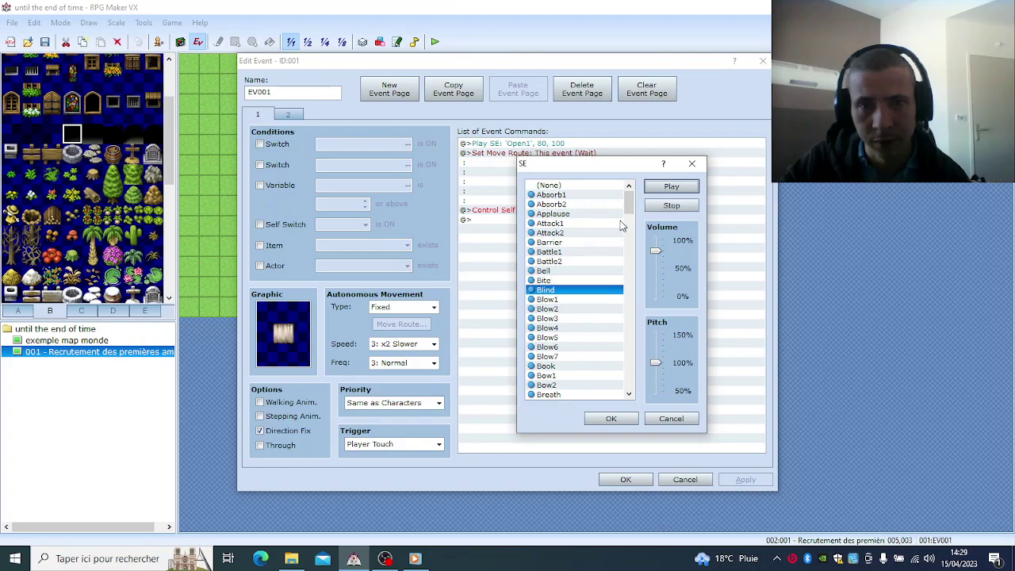
pyautogui.moveTo(630, 208); pyautogui.dragTo(626, 409)
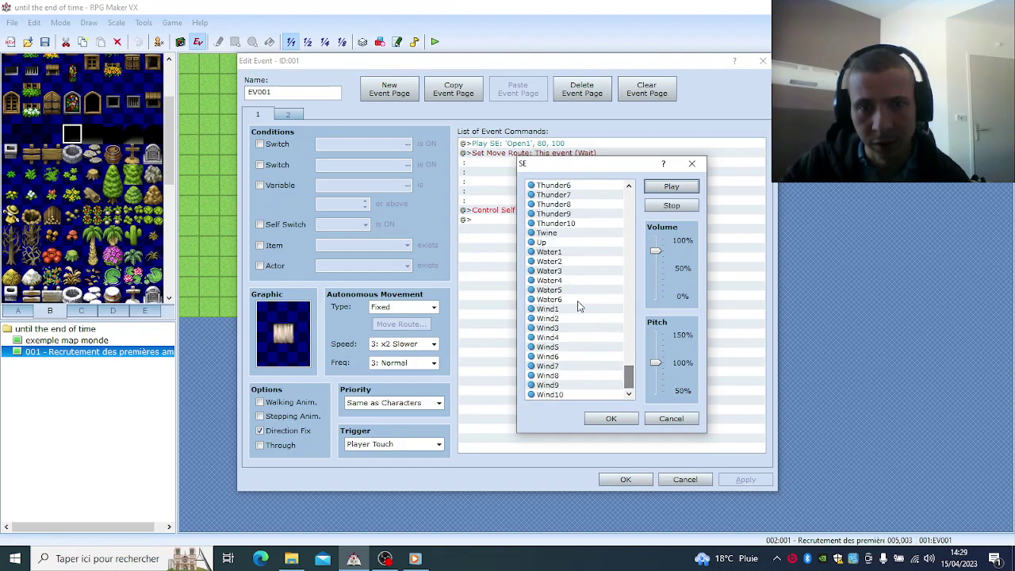
pyautogui.click(564, 252)
pyautogui.click(671, 187)
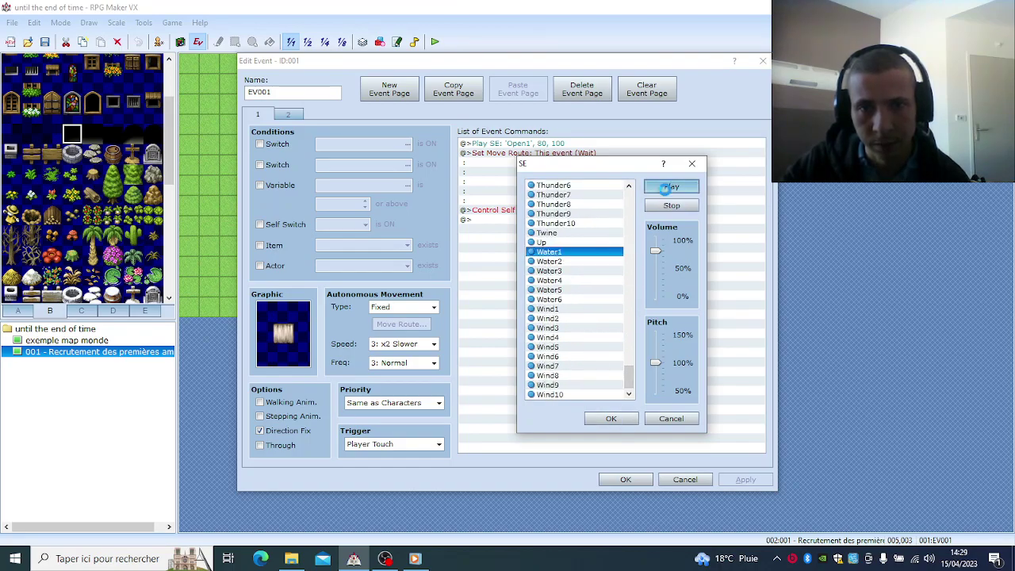
pyautogui.click(600, 262)
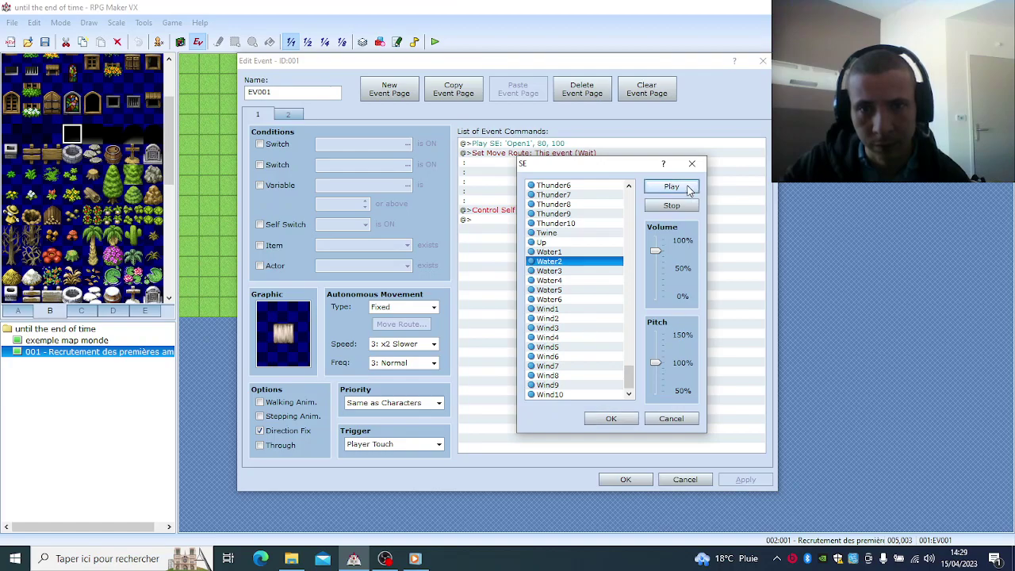
pyautogui.click(597, 273)
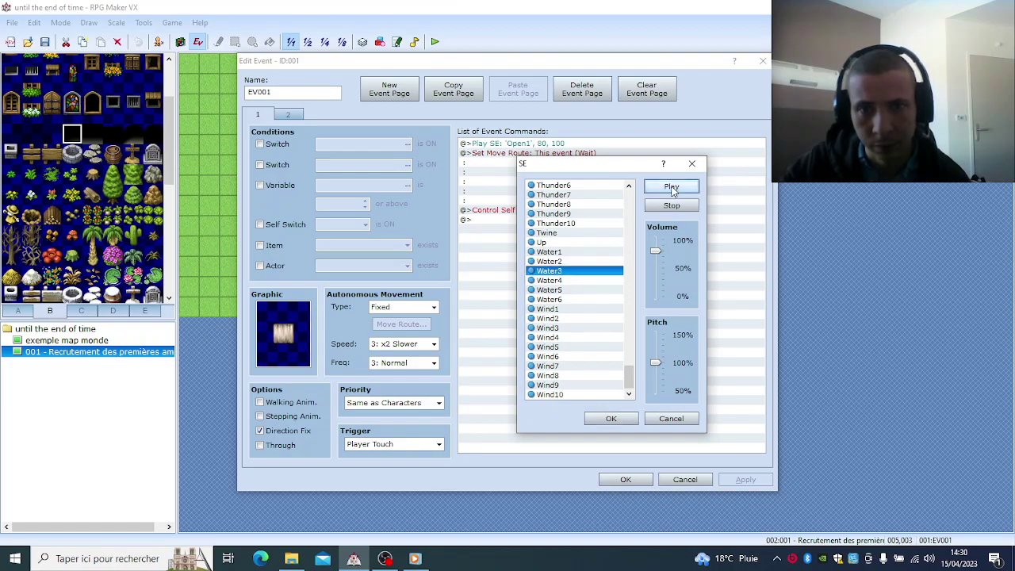
pyautogui.click(612, 280)
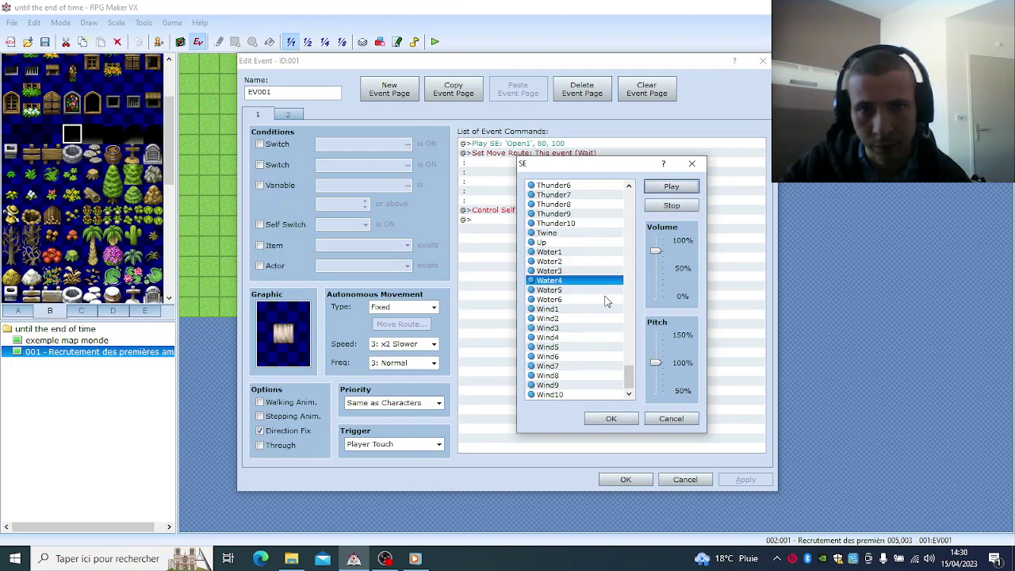
pyautogui.click(603, 290)
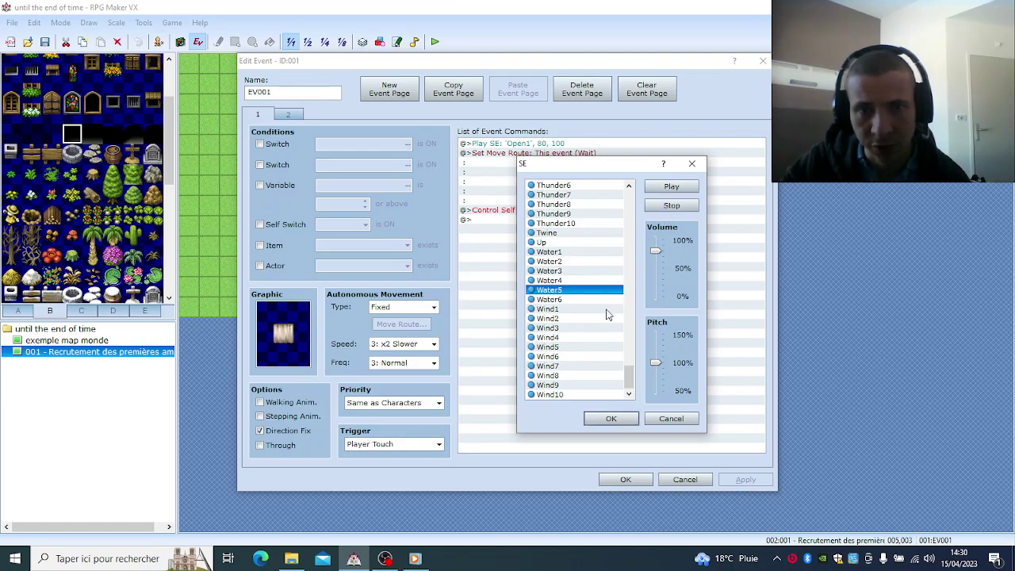
# Step: Preview the wind sounds Wind1, Wind2, Wind3, Wind4 and Wind5
pyautogui.click(606, 309)
pyautogui.click(672, 190)
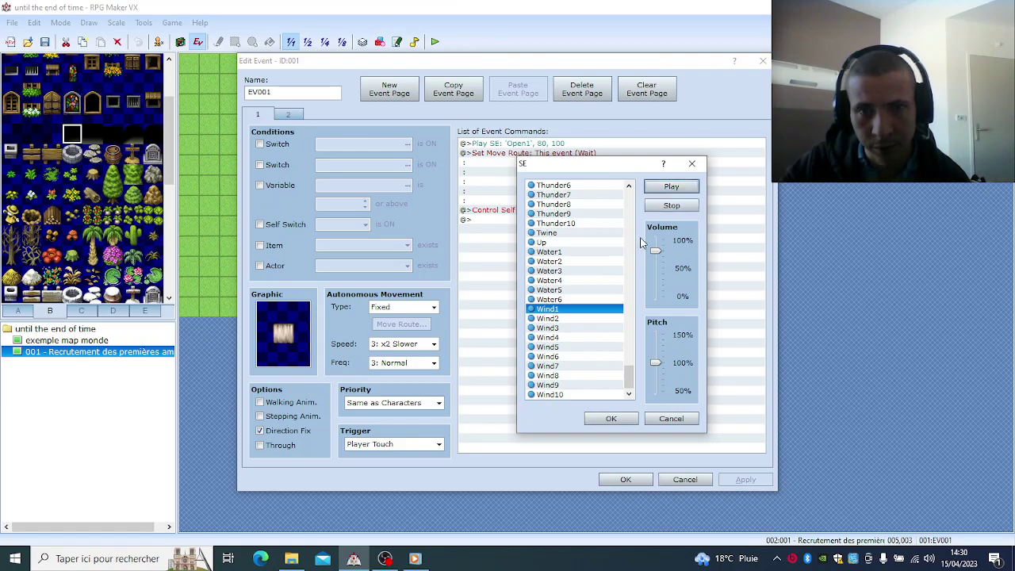
pyautogui.click(603, 319)
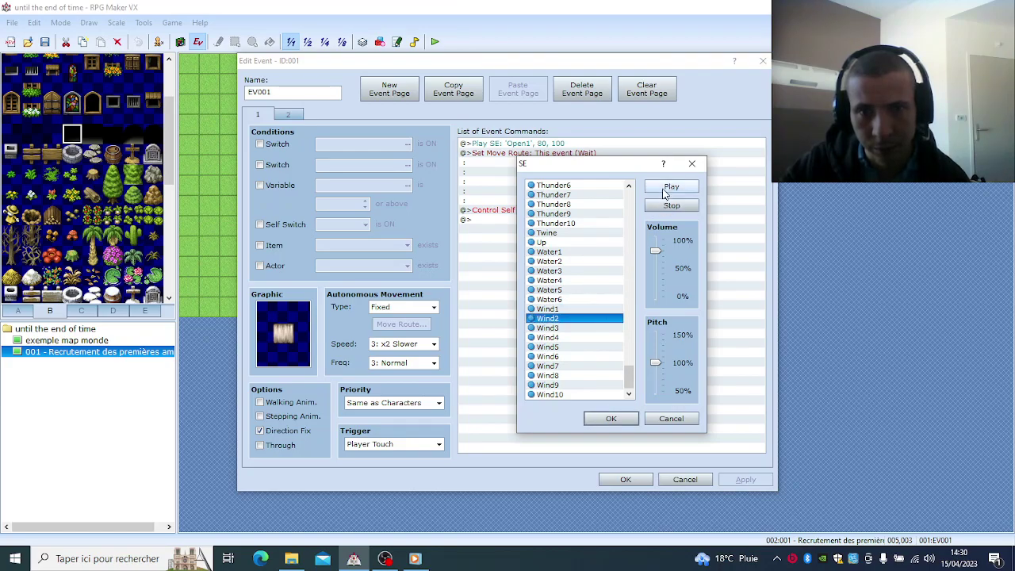
pyautogui.click(666, 190)
pyautogui.click(589, 329)
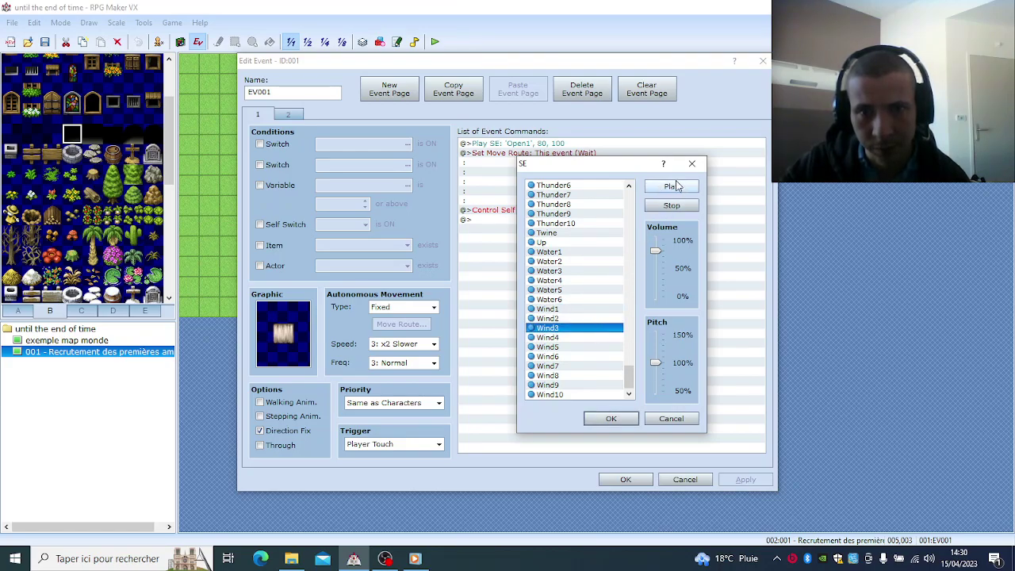
pyautogui.click(675, 186)
pyautogui.click(595, 338)
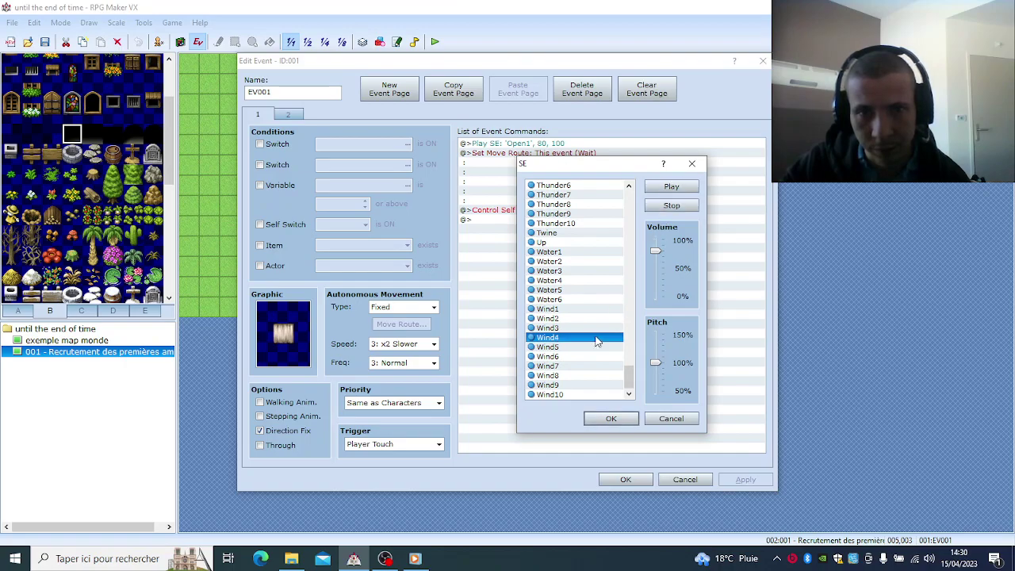
pyautogui.click(674, 187)
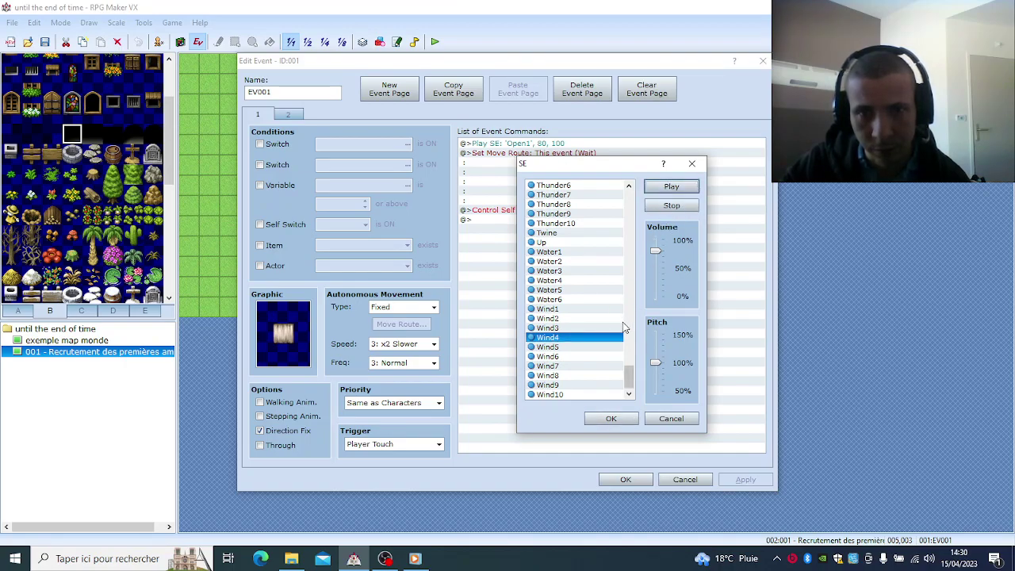
pyautogui.click(586, 347)
pyautogui.click(671, 187)
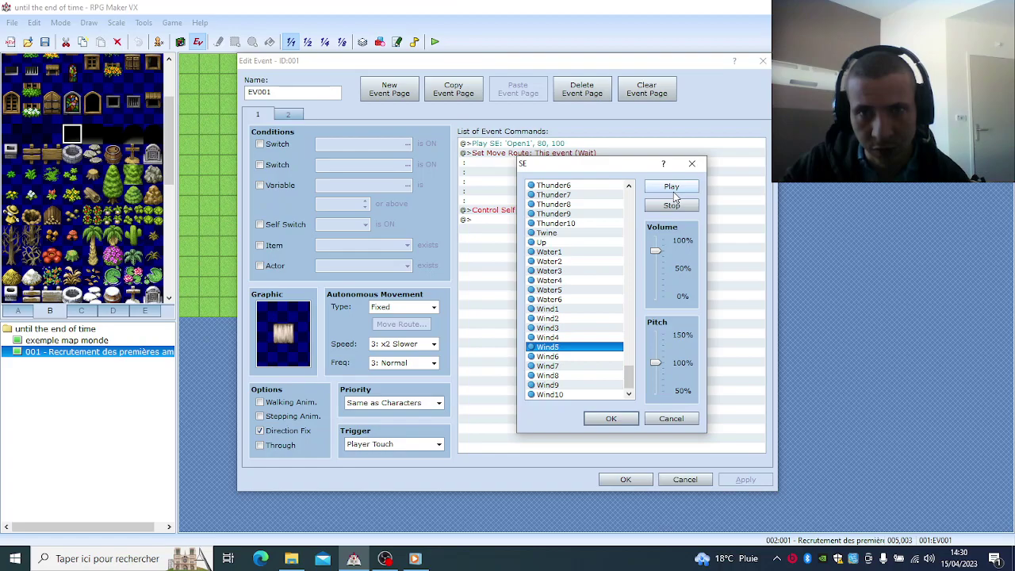
# Step: Preview the wind sounds Wind6, Wind7 and Wind8
pyautogui.click(596, 357)
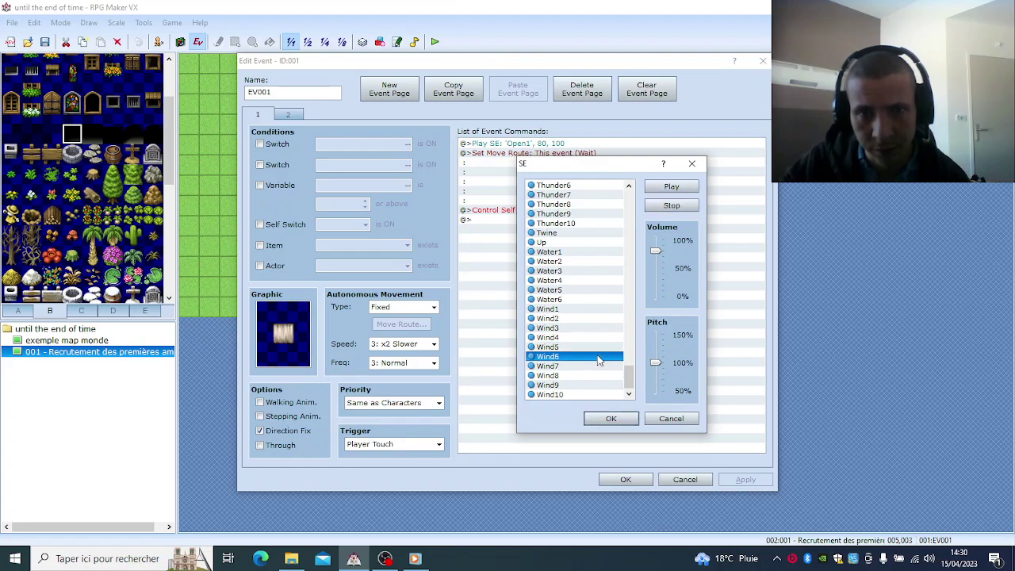
pyautogui.click(658, 188)
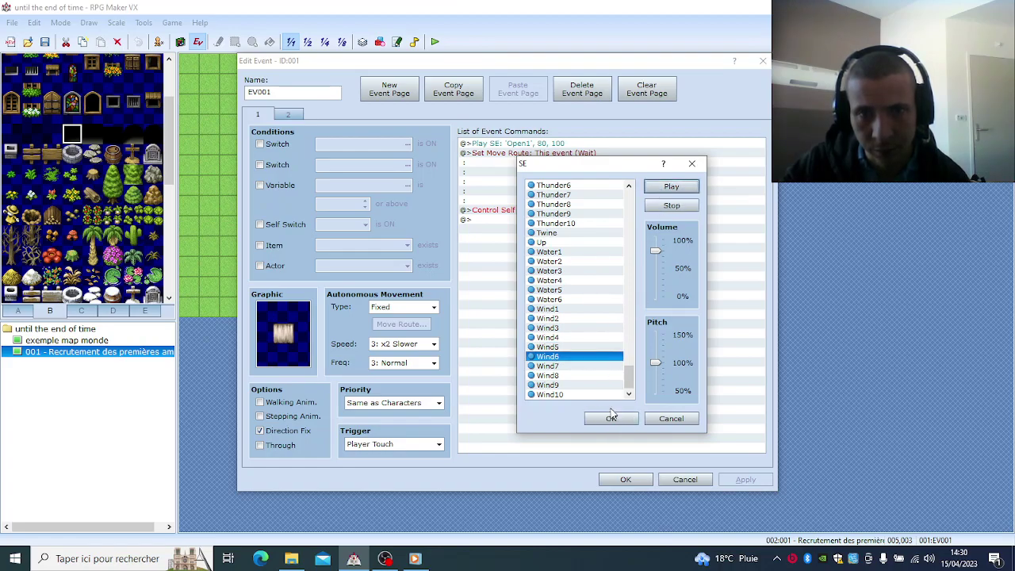
pyautogui.click(596, 368)
pyautogui.click(670, 187)
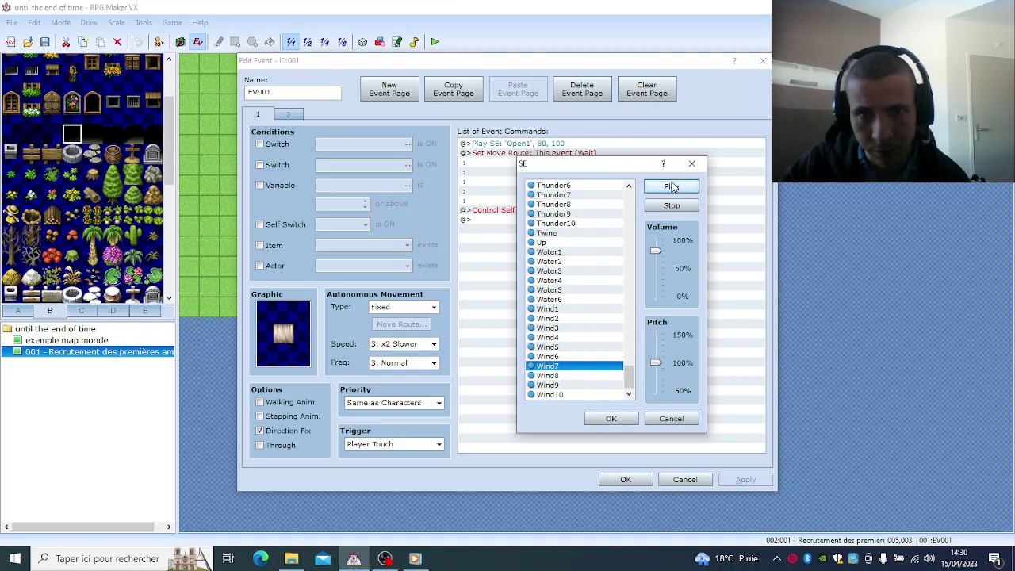
pyautogui.click(590, 376)
pyautogui.click(671, 188)
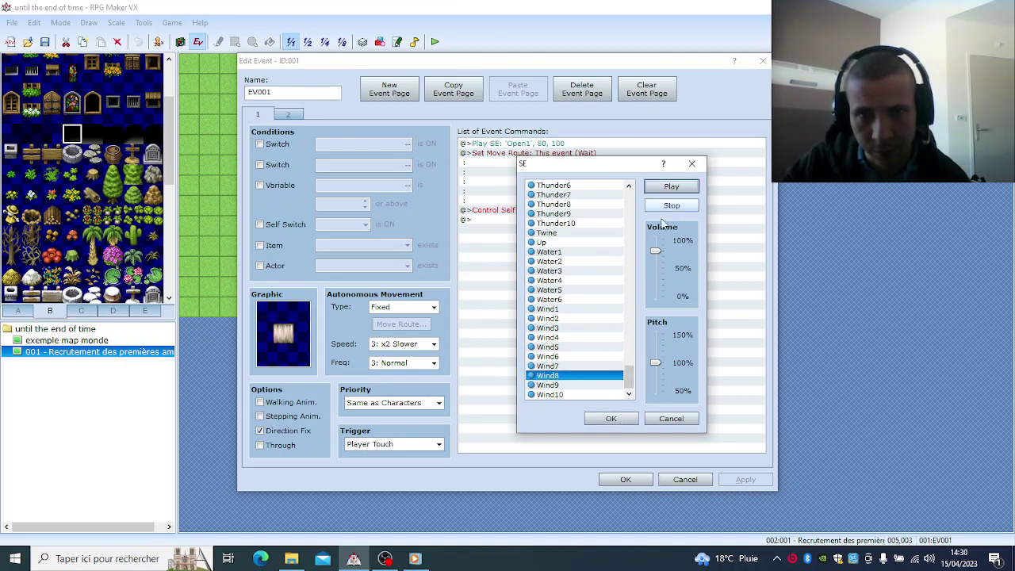
# Step: Preview Wind9 and Wind10, and set the first page's Play SE command to Wind7
pyautogui.click(596, 385)
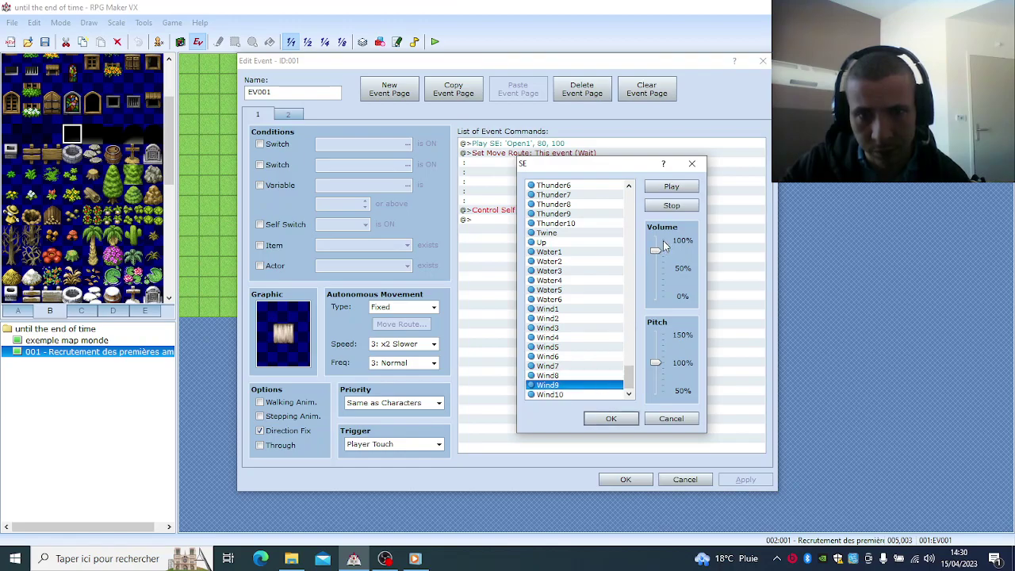
pyautogui.click(670, 188)
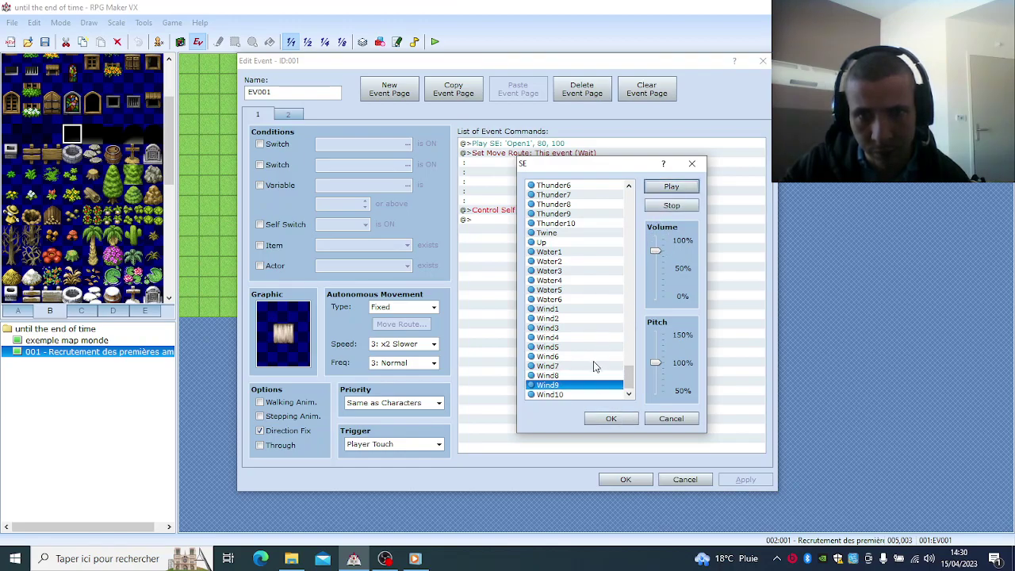
pyautogui.click(593, 394)
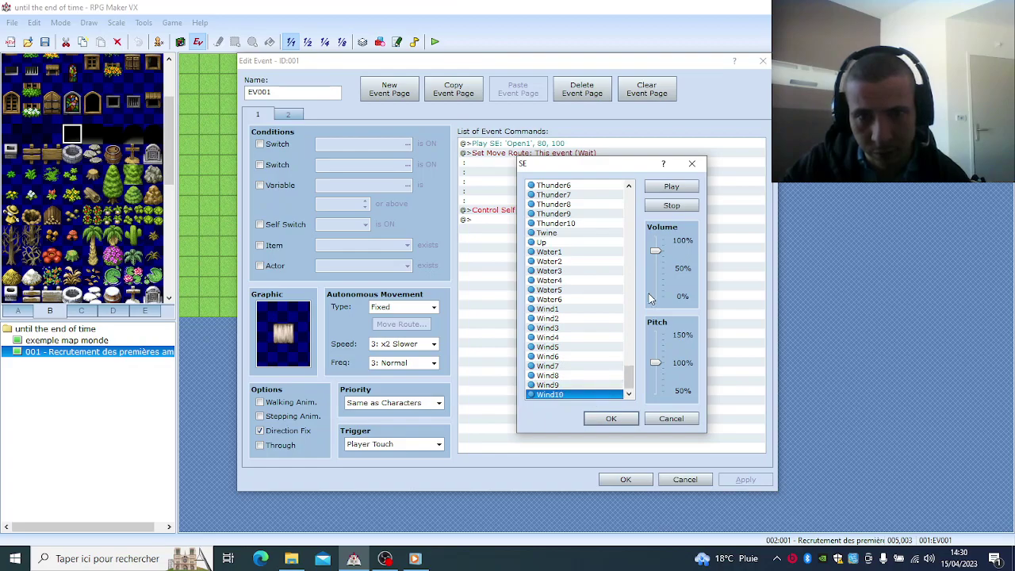
pyautogui.click(670, 187)
pyautogui.click(672, 187)
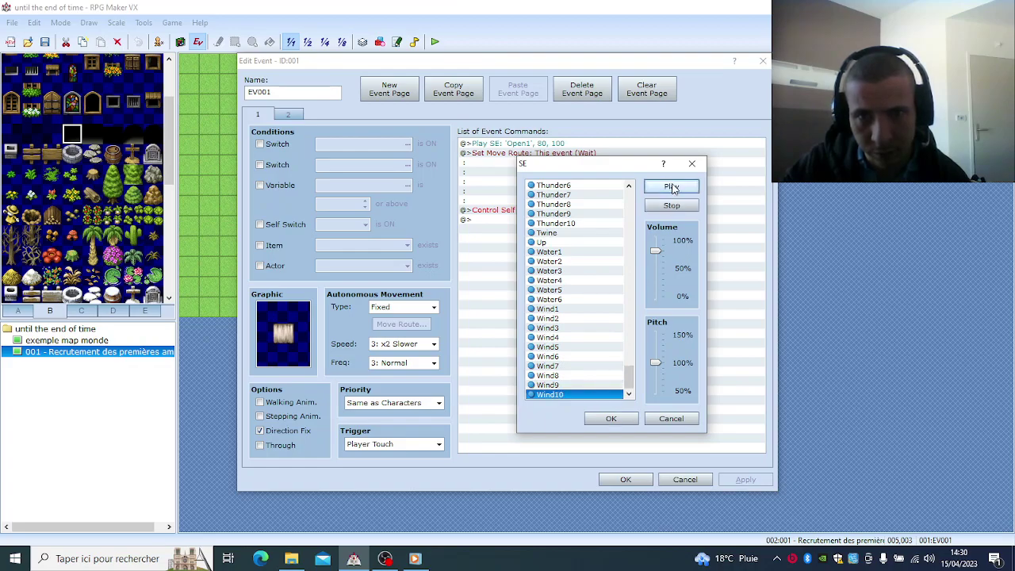
pyautogui.click(581, 366)
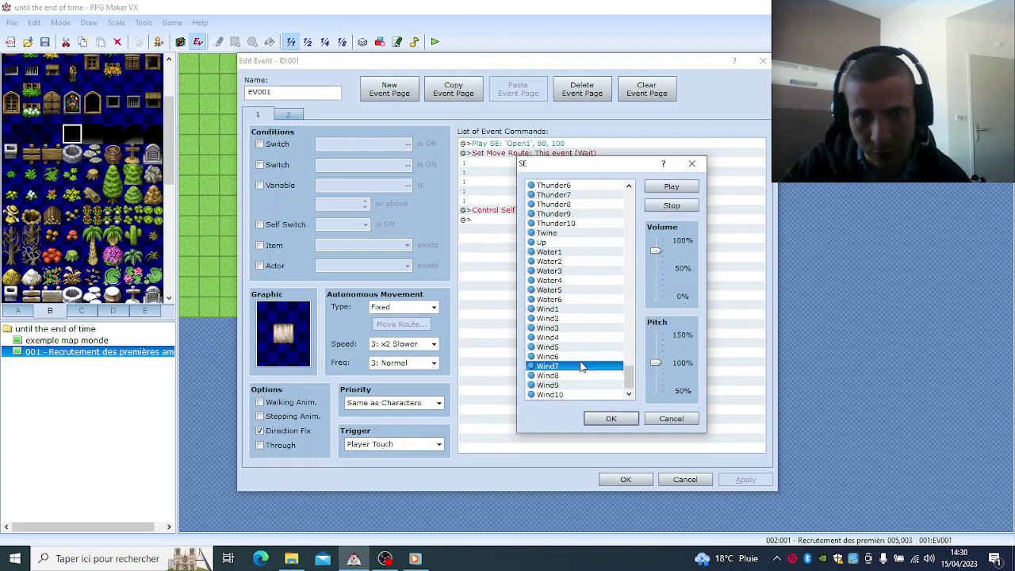
pyautogui.click(611, 418)
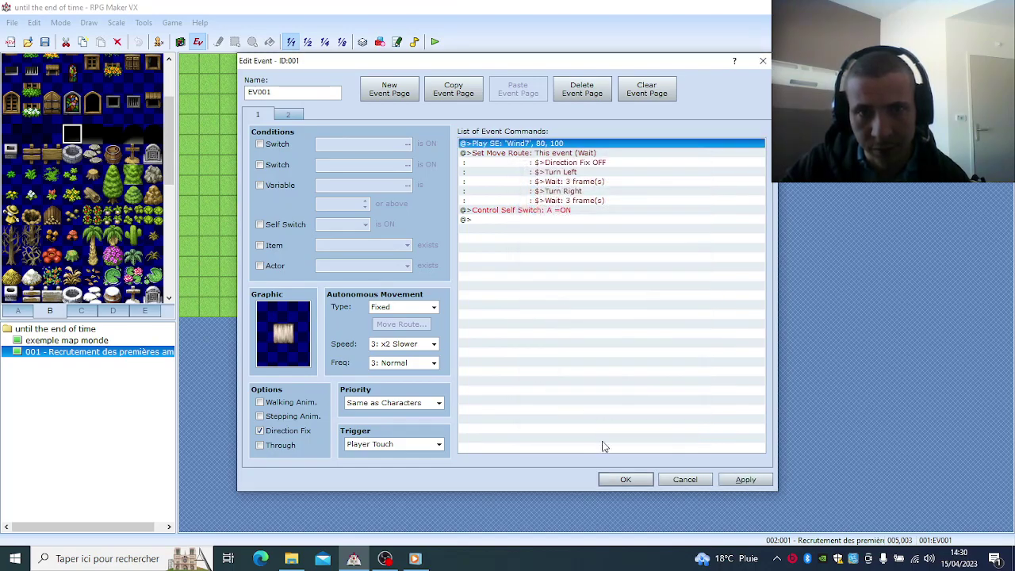
# Step: Confirm the house door event's changes and start a new game in a playtest
pyautogui.click(625, 479)
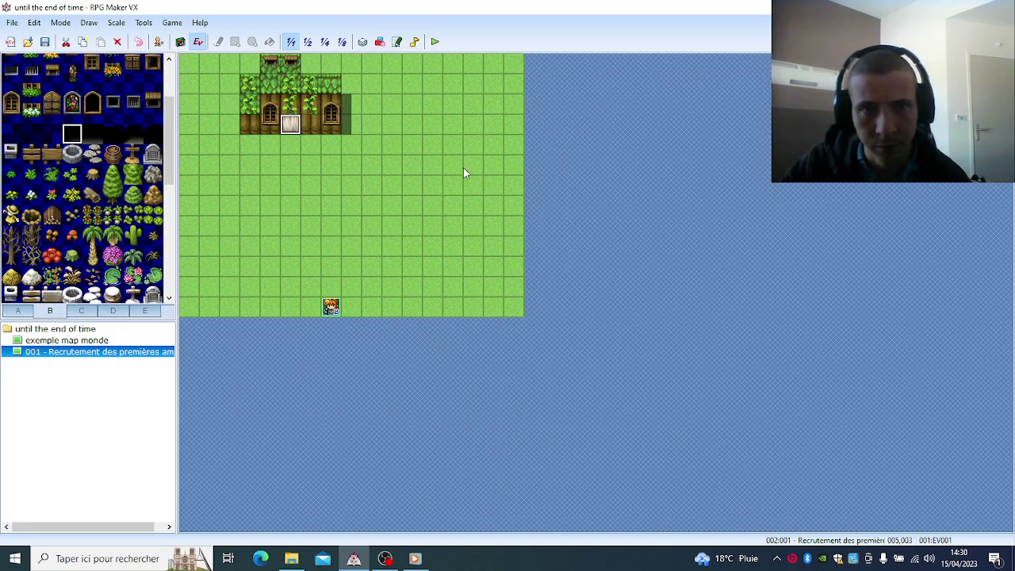
pyautogui.click(434, 42)
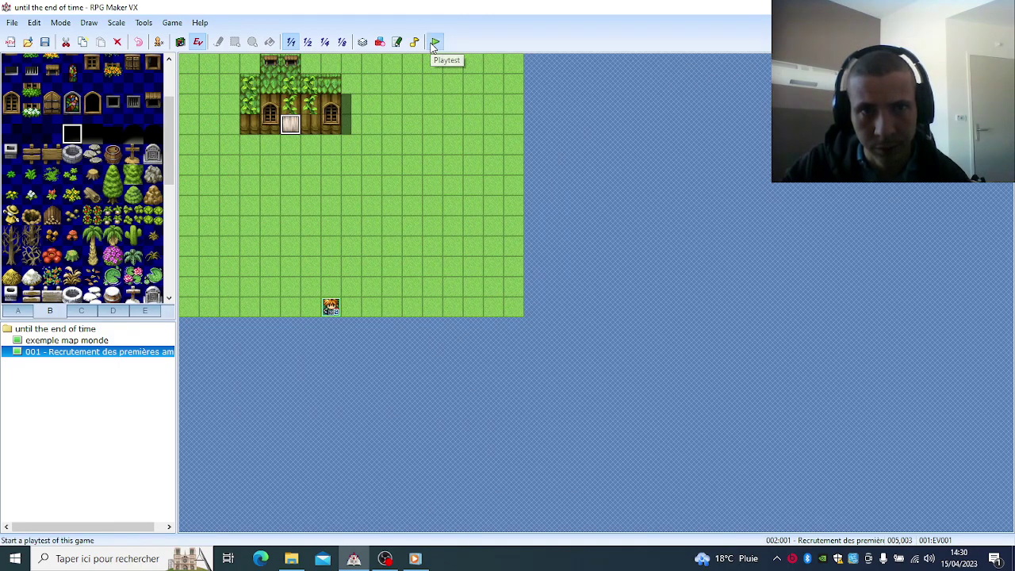
pyautogui.click(445, 305)
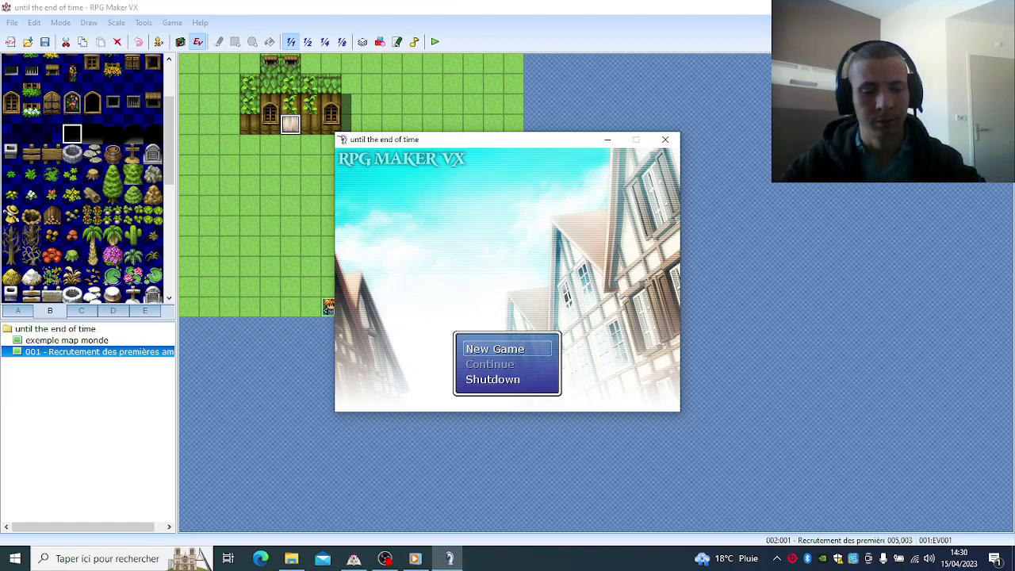
pyautogui.press('Return')
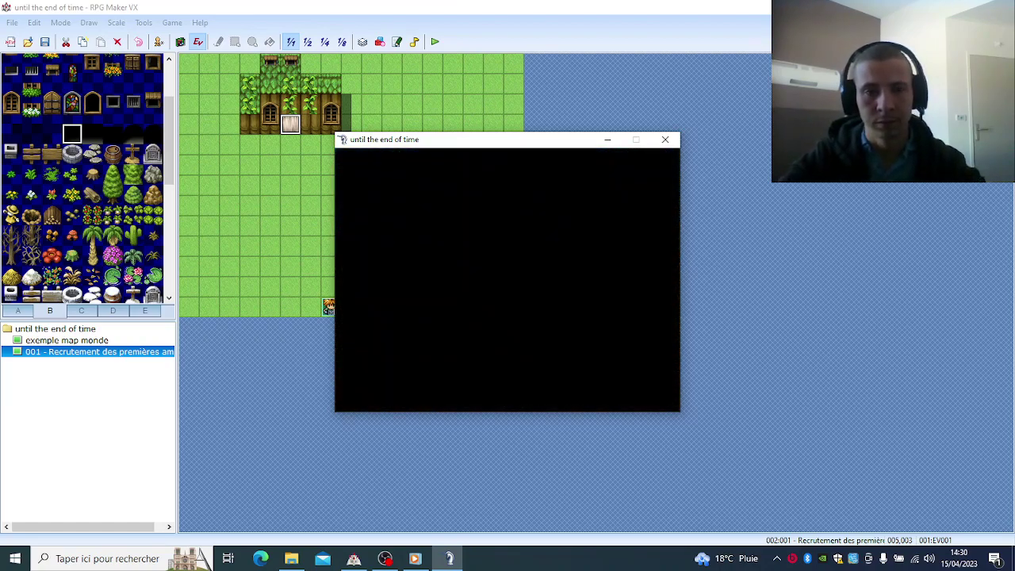
# Step: Walk the hero up to the house door to test its event, and close the playtest
pyautogui.press('Up')
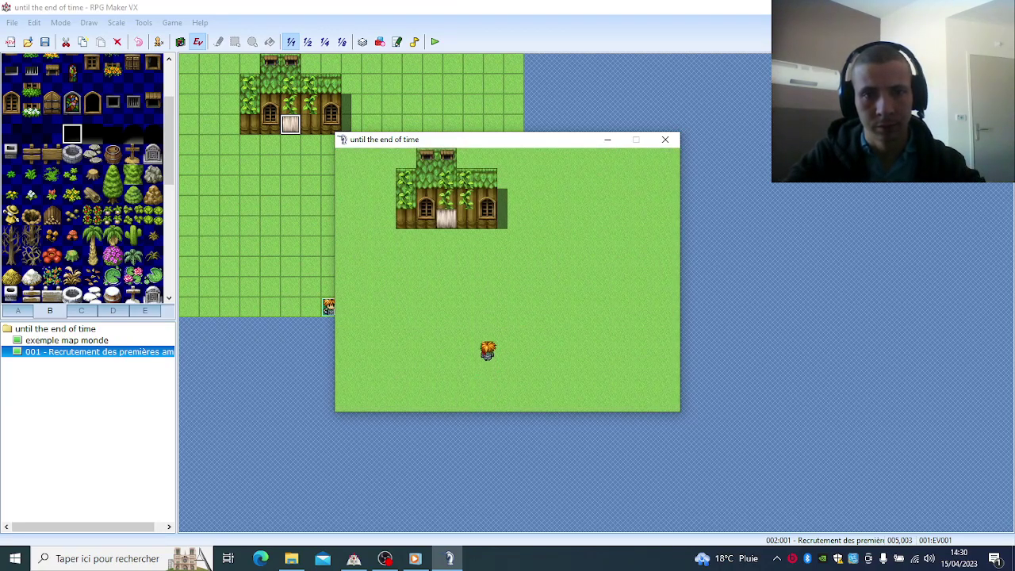
pyautogui.press('Up')
pyautogui.press('Left')
pyautogui.press('Up')
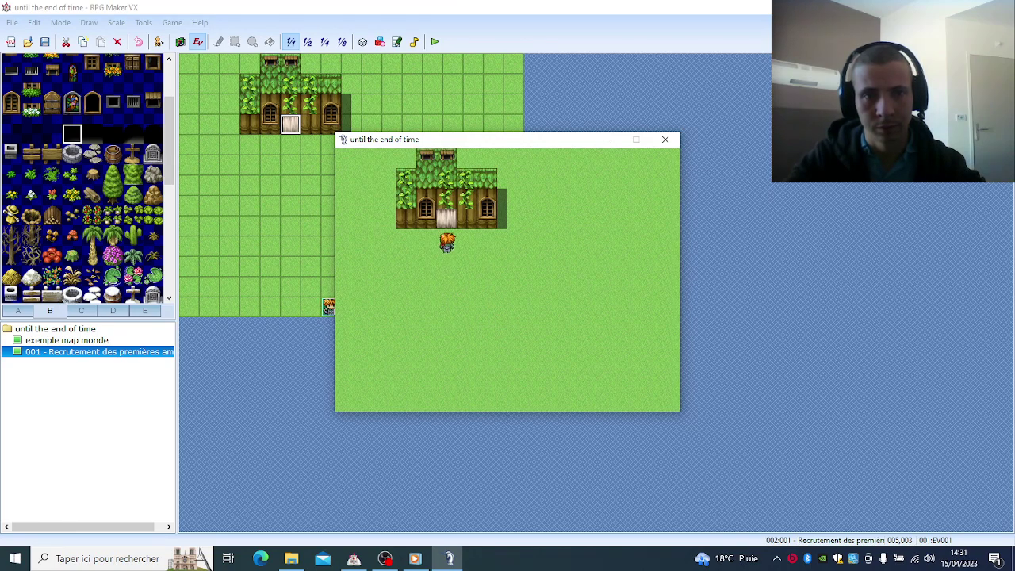
pyautogui.press('Up')
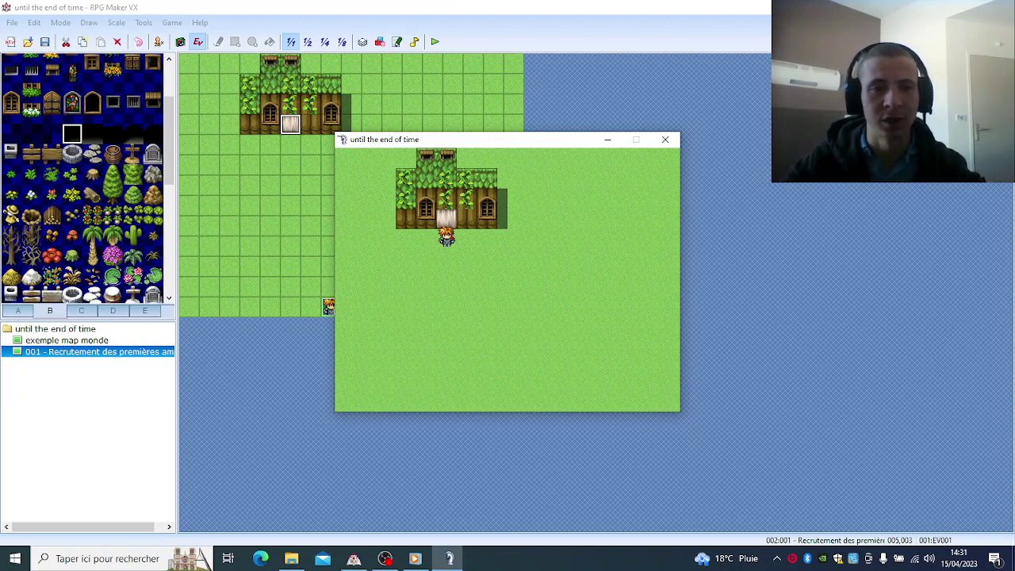
pyautogui.click(663, 140)
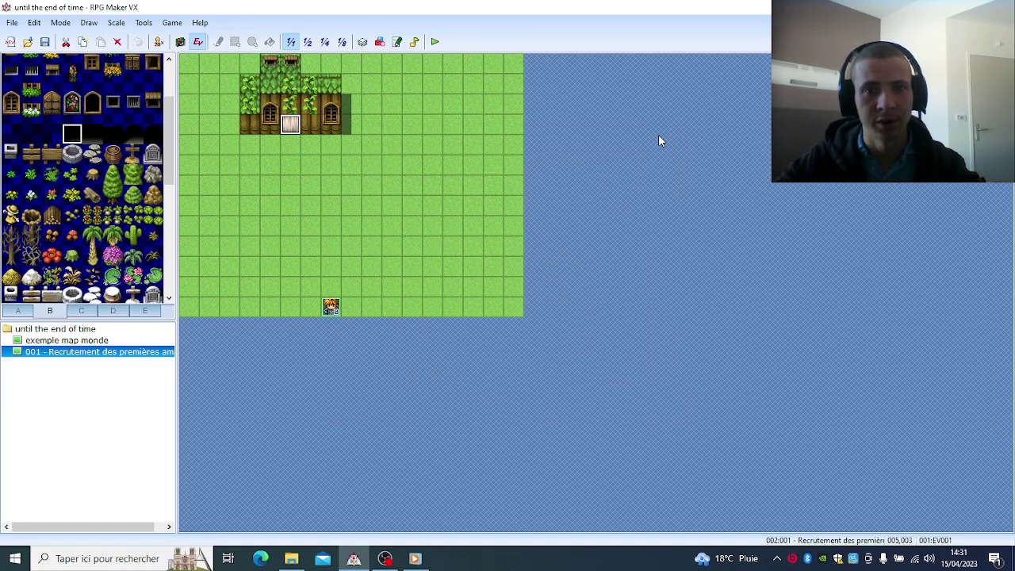
# Step: Switch to OBS and activate the "rpg maker vx" scene
pyautogui.click(385, 558)
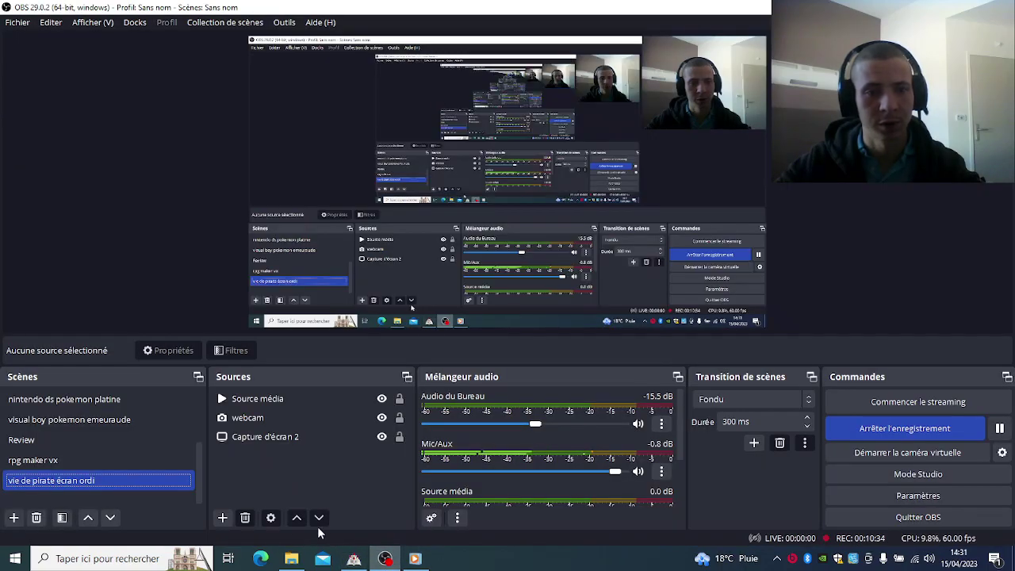
pyautogui.click(123, 462)
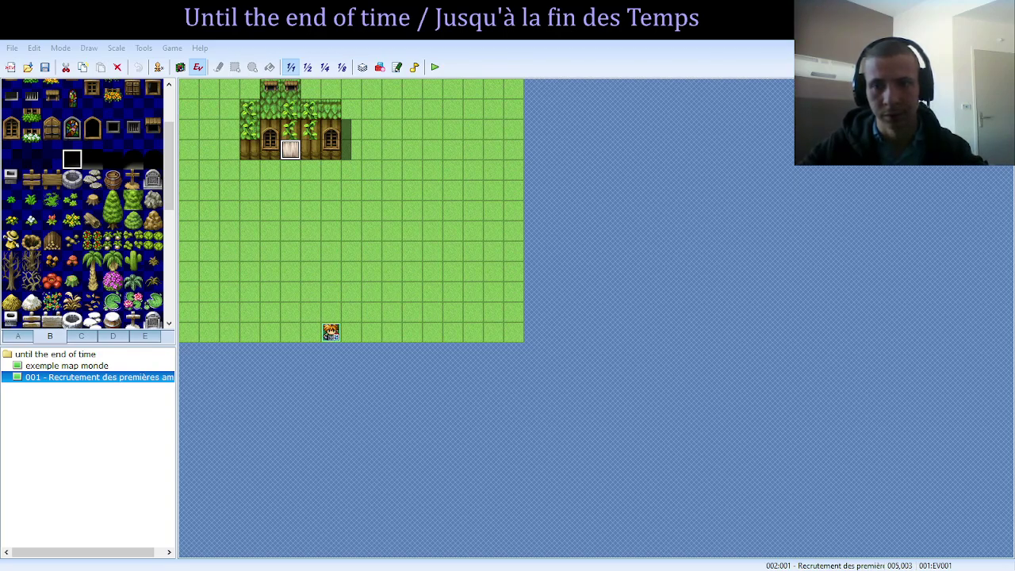
# Step: Select the grass tile at 007,007 below the house and open its event for editing
pyautogui.click(336, 237)
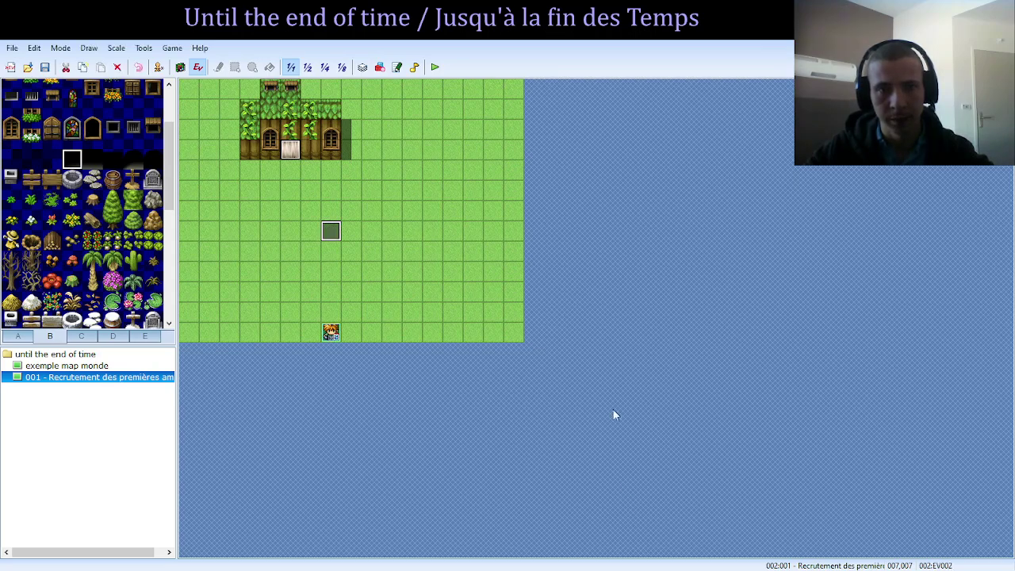
pyautogui.doubleClick(338, 233)
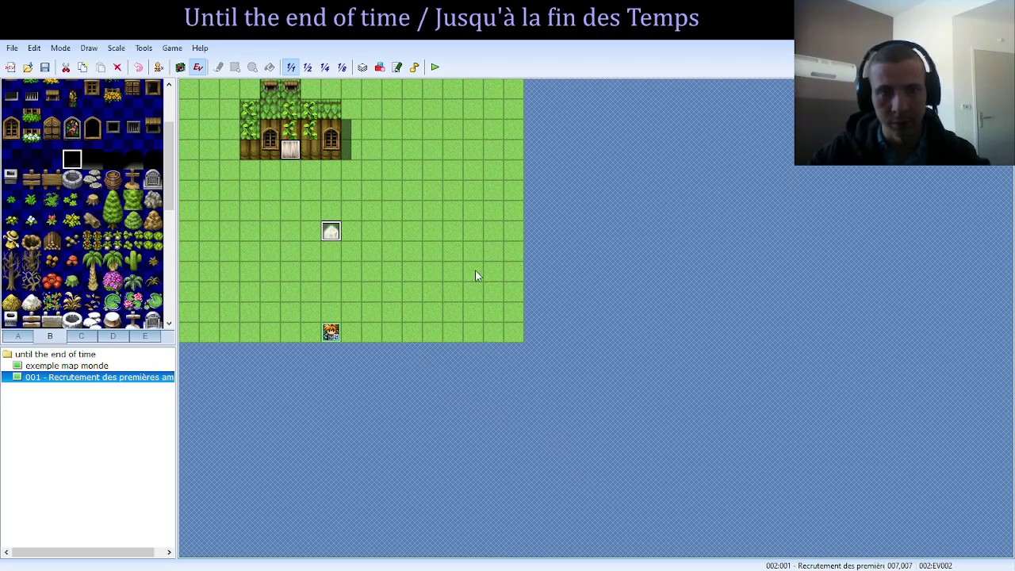
# Step: Launch a playtest, bring the game window in front of the RPG Maker VX editor and start a new game
pyautogui.click(433, 68)
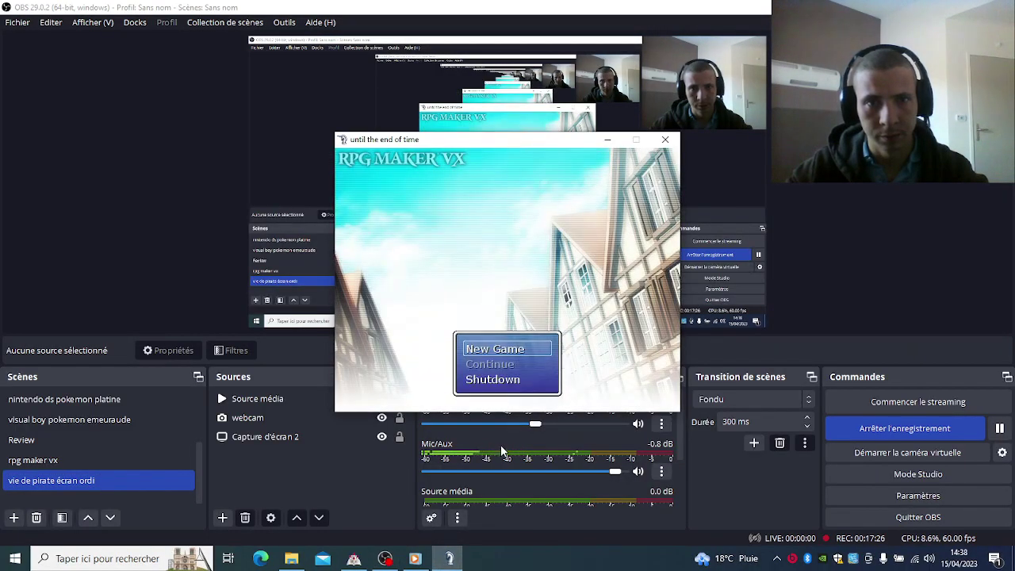
pyautogui.click(354, 558)
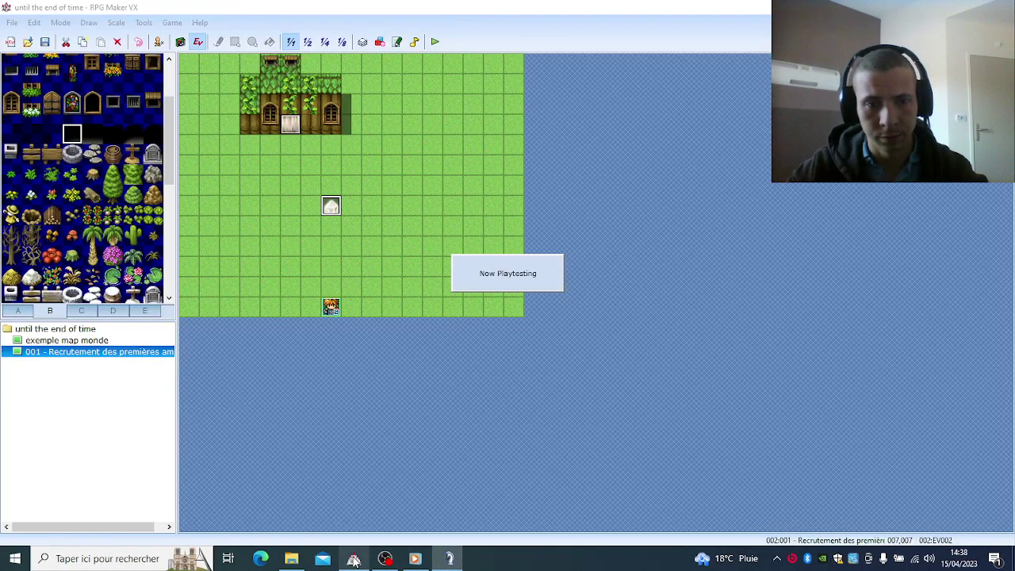
pyautogui.click(449, 558)
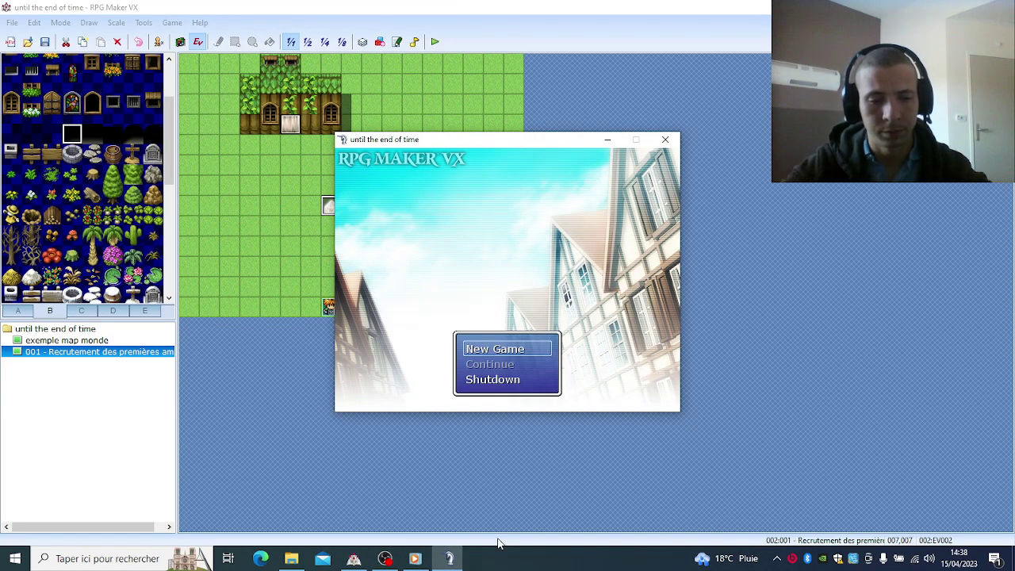
pyautogui.press('Return')
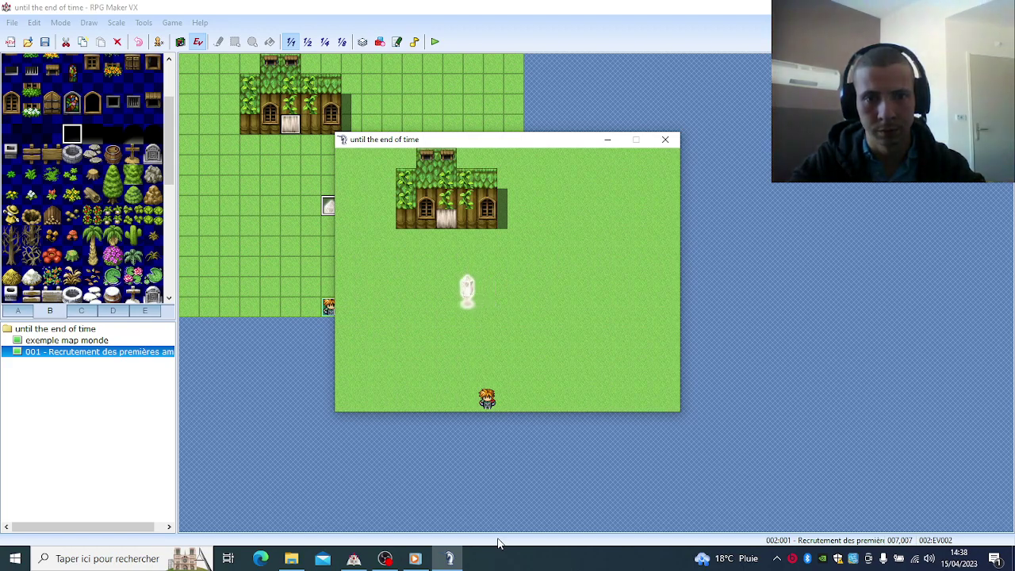
# Step: Walk the hero up to the moving crystal below the house and trigger its dialogue
pyautogui.press('Up')
pyautogui.press('Up')
pyautogui.press('Left')
pyautogui.press('Left')
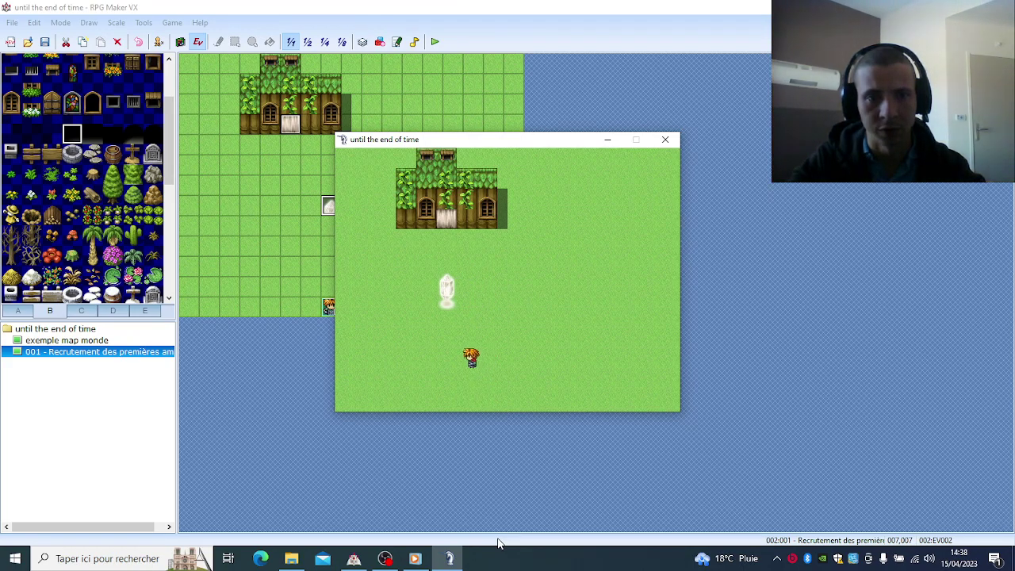
pyautogui.press('Up')
pyautogui.press('Up')
pyautogui.press('Left')
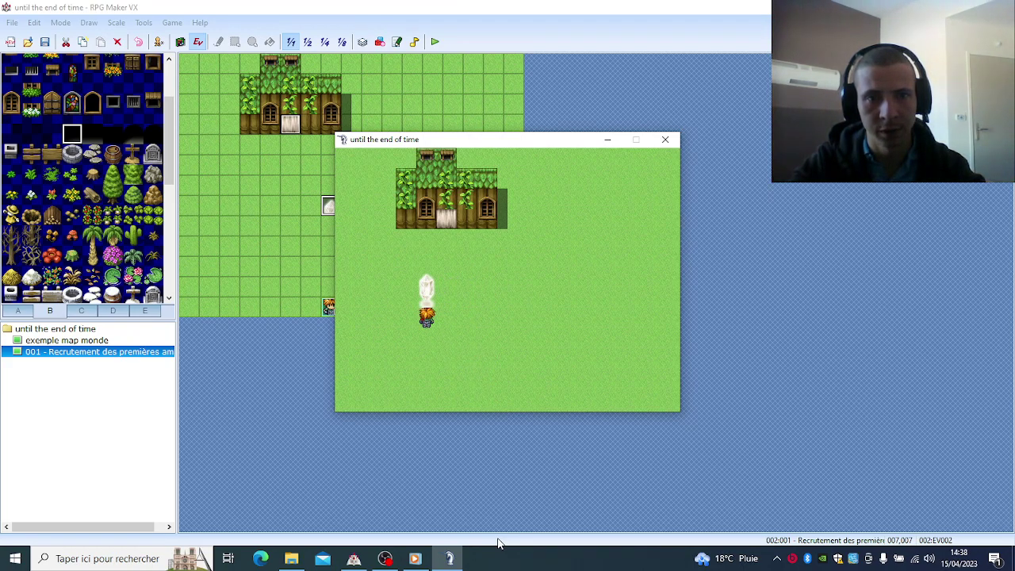
pyautogui.press('Escape')
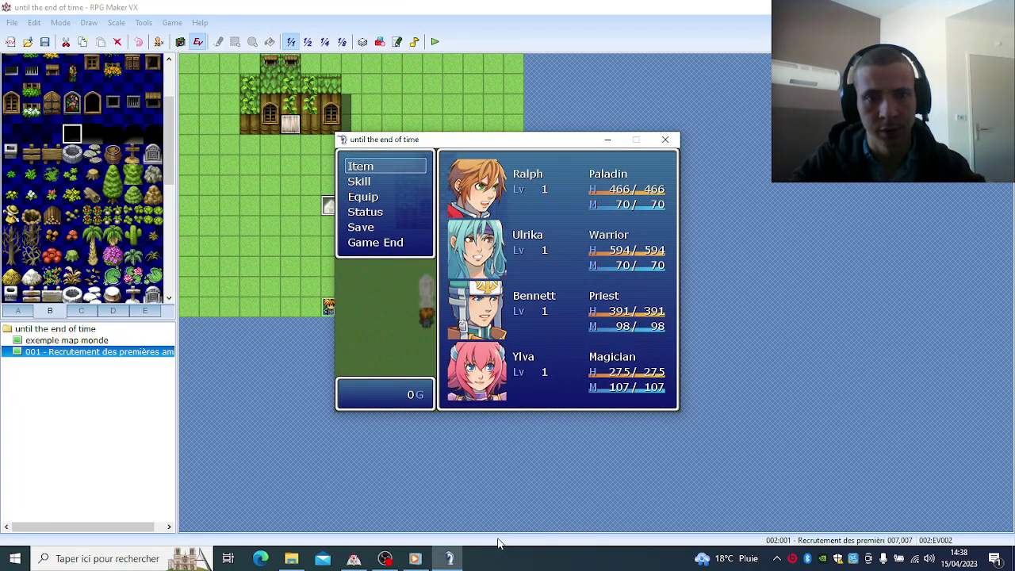
pyautogui.press('Escape')
pyautogui.press('Return')
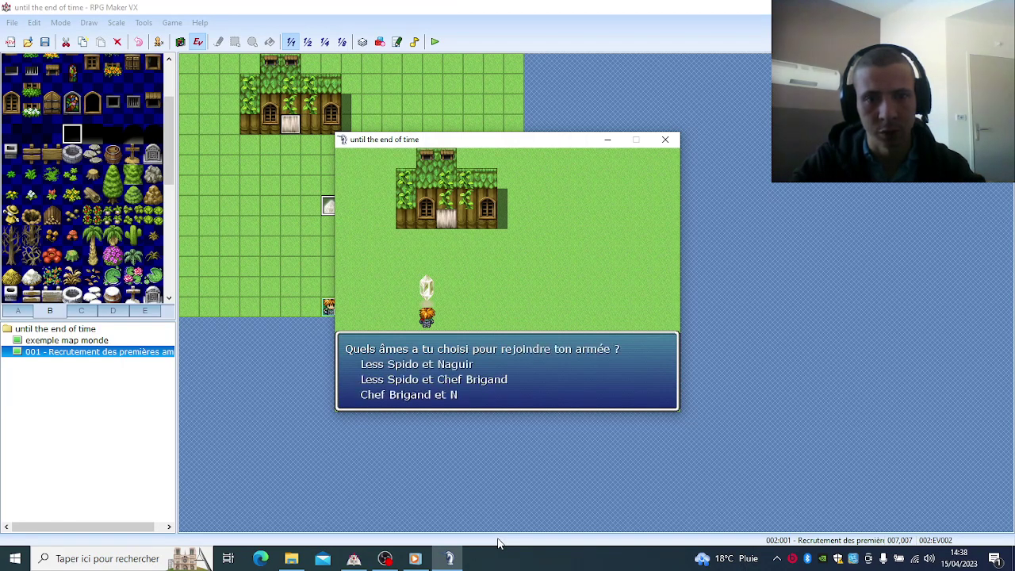
# Step: Browse the crystal's three army choices and confirm "Less Spido et Chef Brigand"
pyautogui.press('Down')
pyautogui.press('Down')
pyautogui.press('Down')
pyautogui.press('Down')
pyautogui.press('Down')
pyautogui.press('Down')
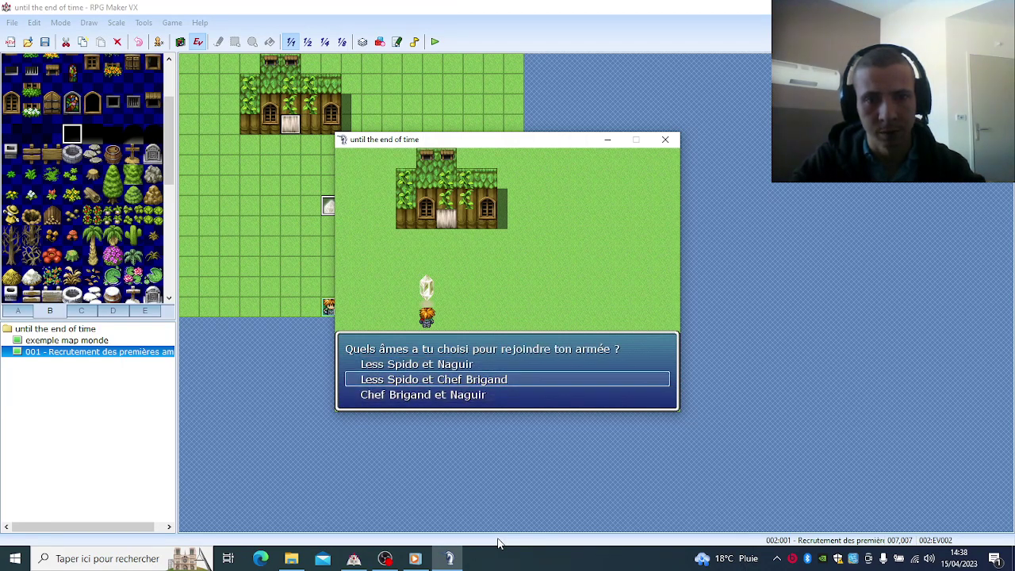
pyautogui.press('Down')
pyautogui.press('Down')
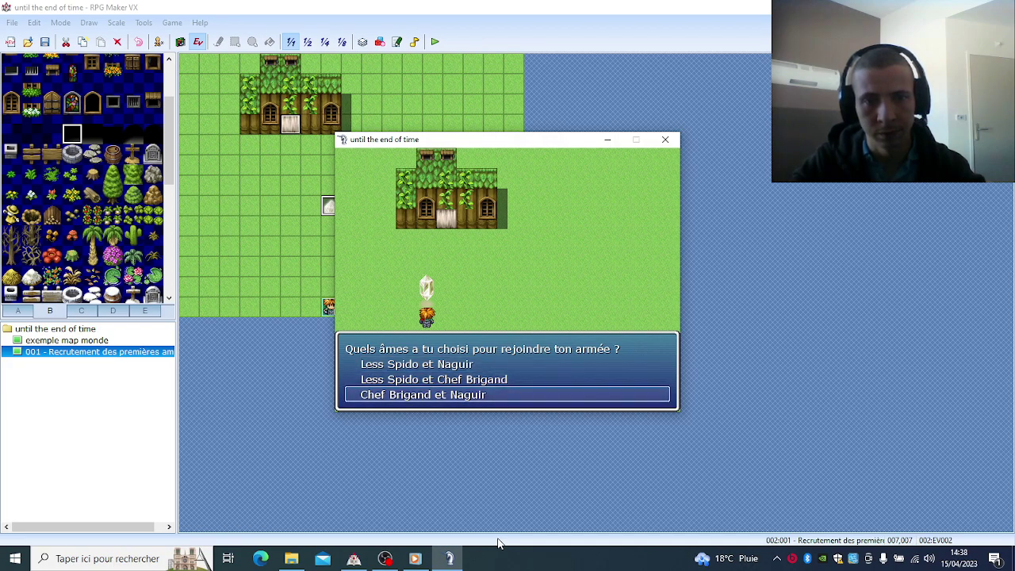
pyautogui.press('Up')
pyautogui.press('Return')
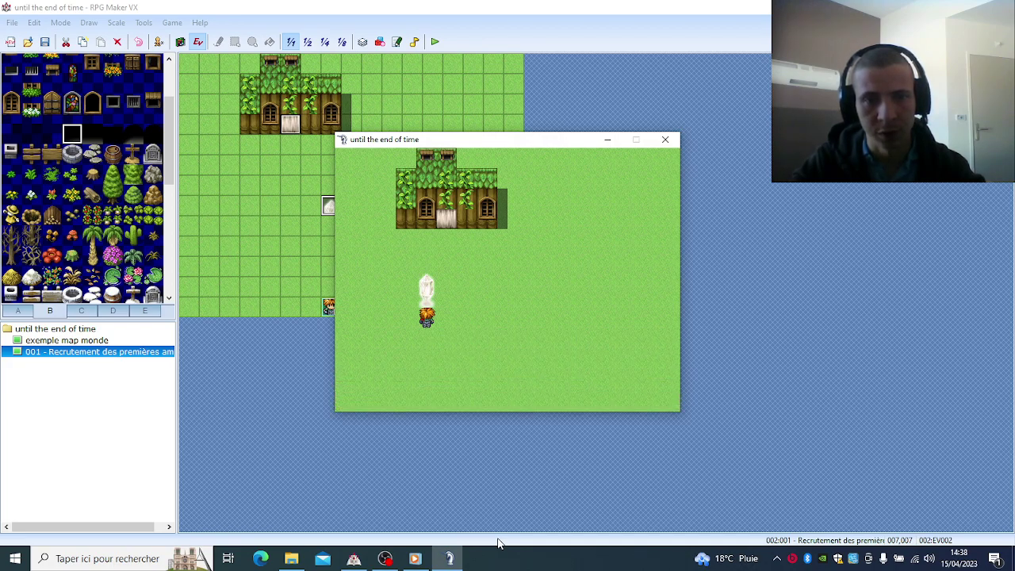
# Step: Walk the hero away from the crystal to watch its random movement, and close the playtest
pyautogui.press('Up')
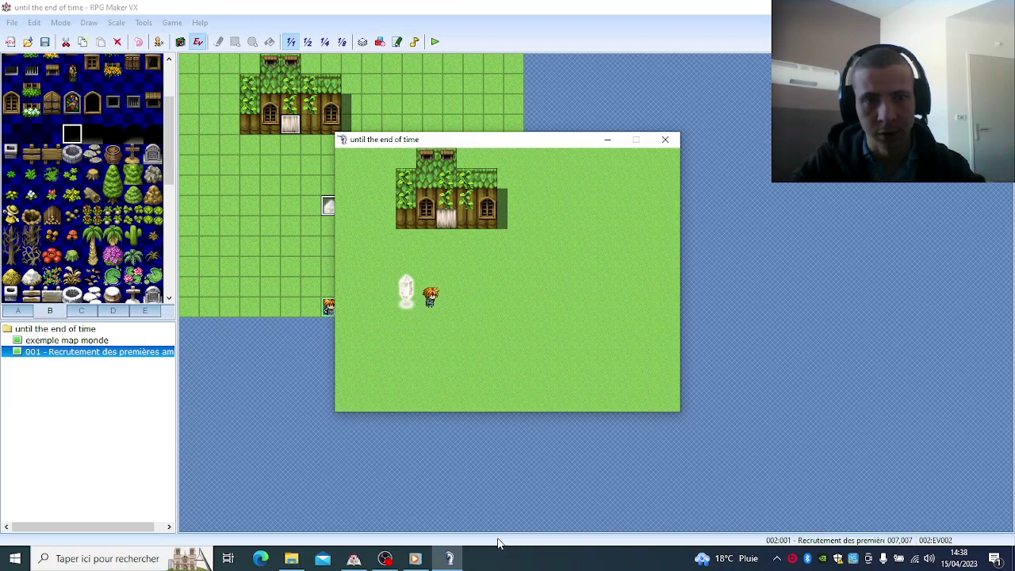
pyautogui.press('Right')
pyautogui.press('Right')
pyautogui.press('Down')
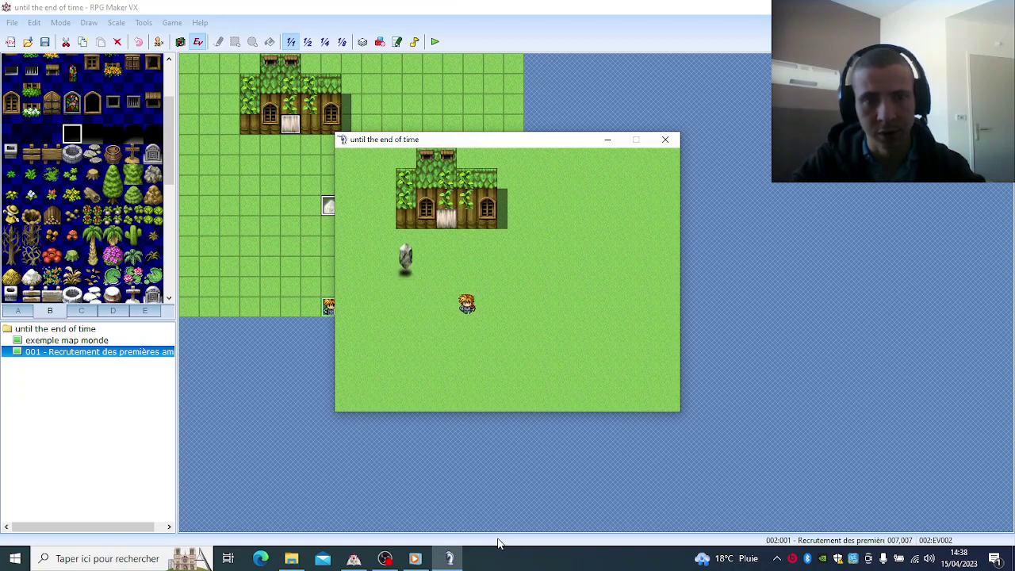
pyautogui.press('Down')
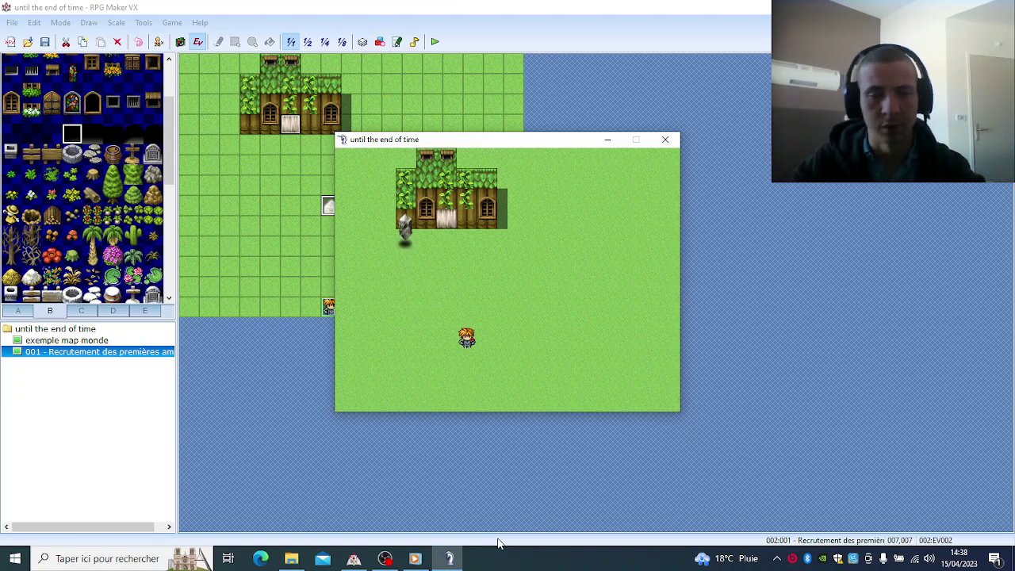
pyautogui.click(667, 141)
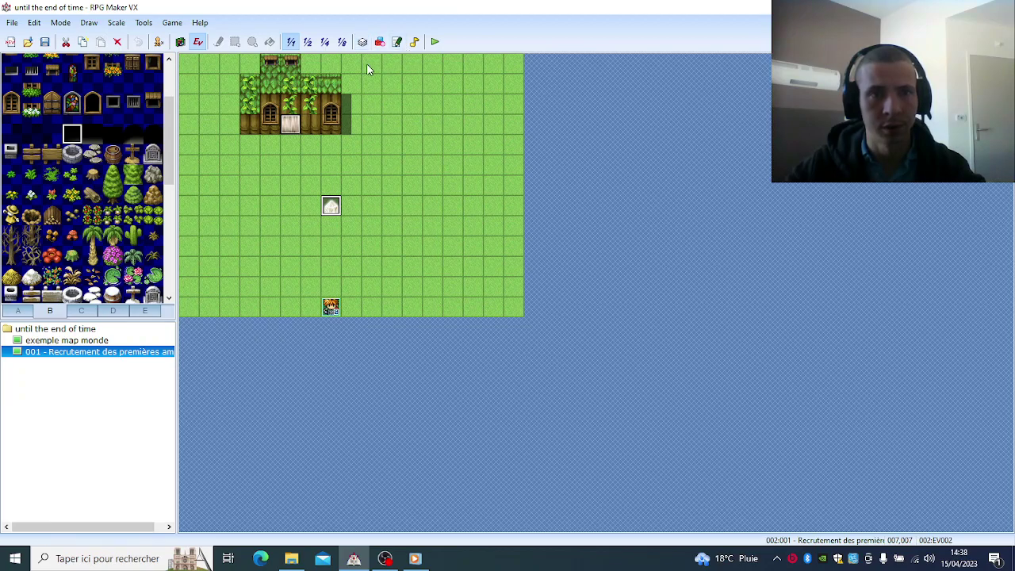
# Step: Set the crystal event's autonomous movement type to Custom and open its move route
pyautogui.doubleClick(330, 208)
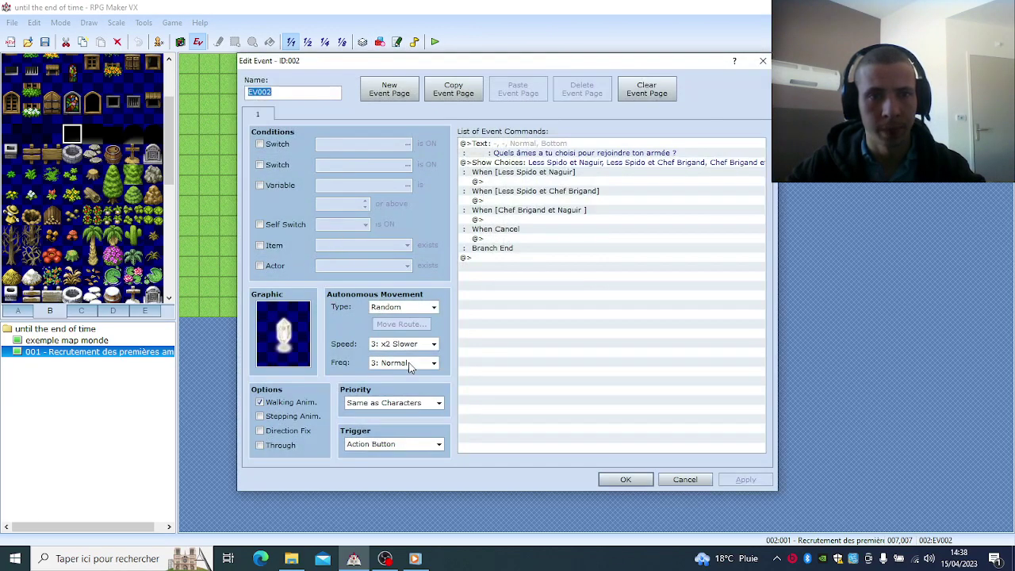
pyautogui.click(412, 309)
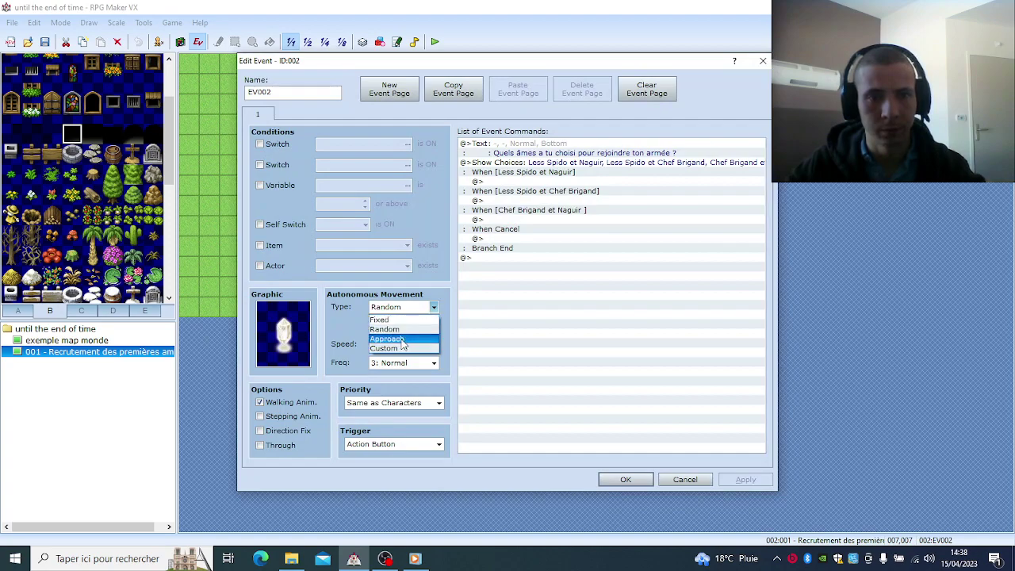
pyautogui.click(397, 351)
pyautogui.click(400, 325)
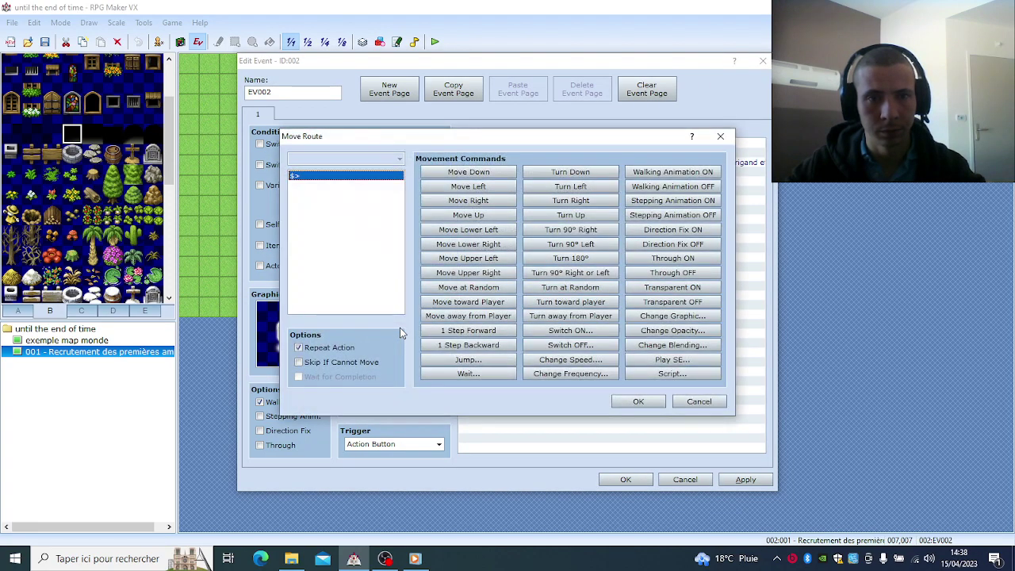
# Step: Fill the crystal's custom move route with thirteen Turn Right commands and enable Skip If Cannot Move
pyautogui.click(574, 203)
pyautogui.click(574, 203)
pyautogui.click(574, 203)
pyautogui.click(575, 203)
pyautogui.click(575, 203)
pyautogui.click(575, 203)
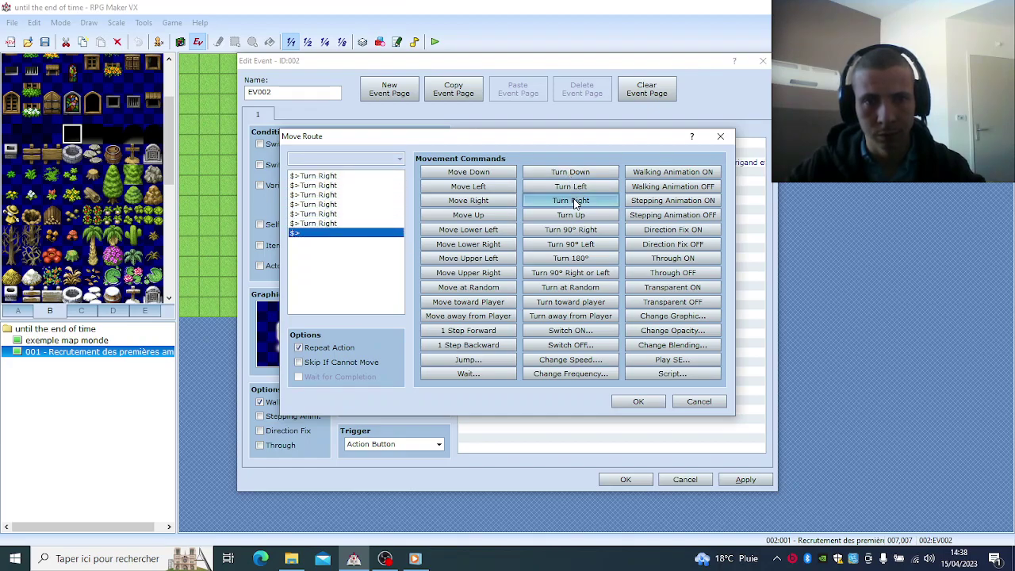
pyautogui.click(574, 203)
pyautogui.click(575, 202)
pyautogui.click(575, 202)
pyautogui.click(574, 203)
pyautogui.click(575, 203)
pyautogui.click(575, 203)
pyautogui.click(574, 203)
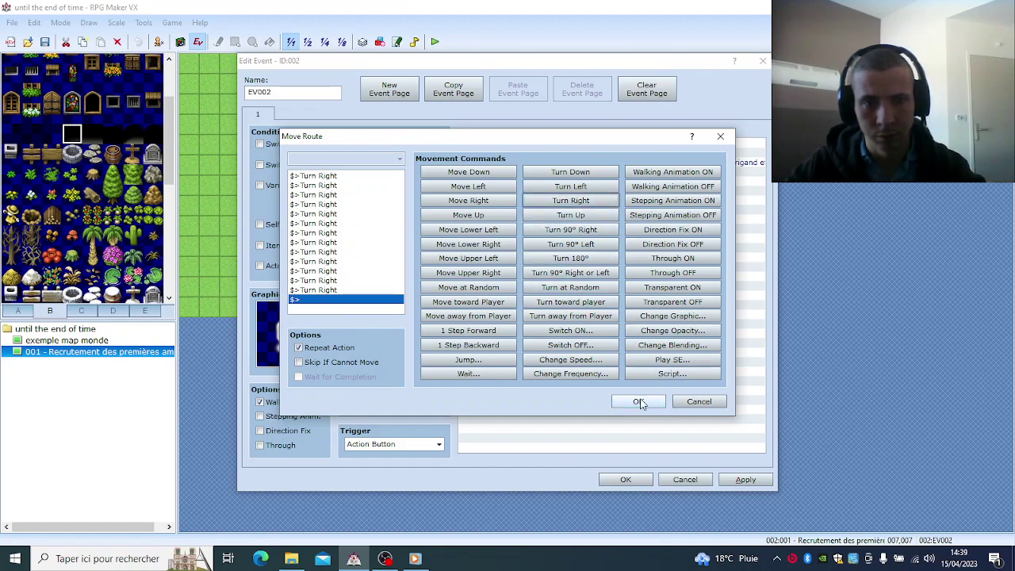
pyautogui.click(326, 359)
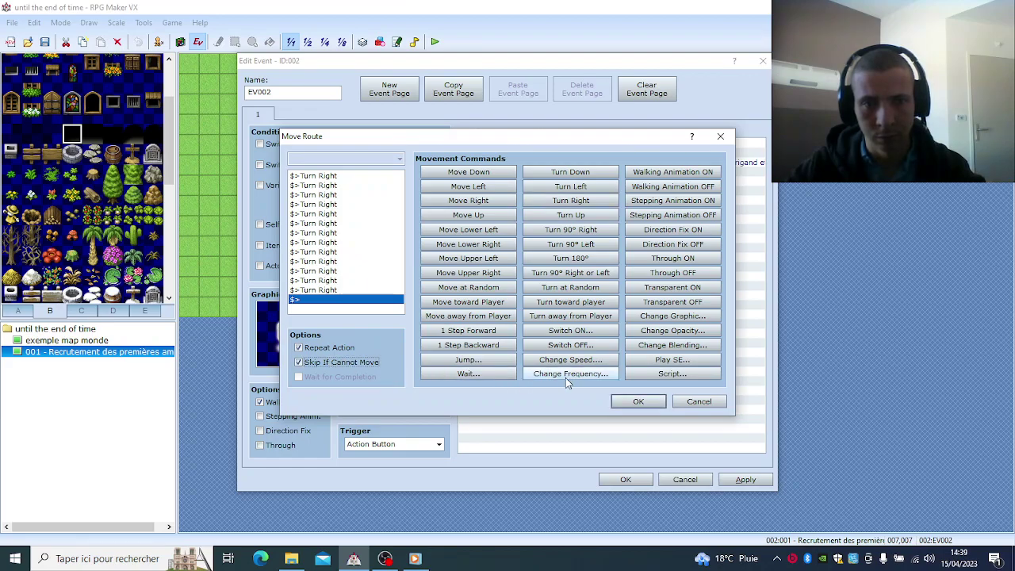
pyautogui.click(637, 402)
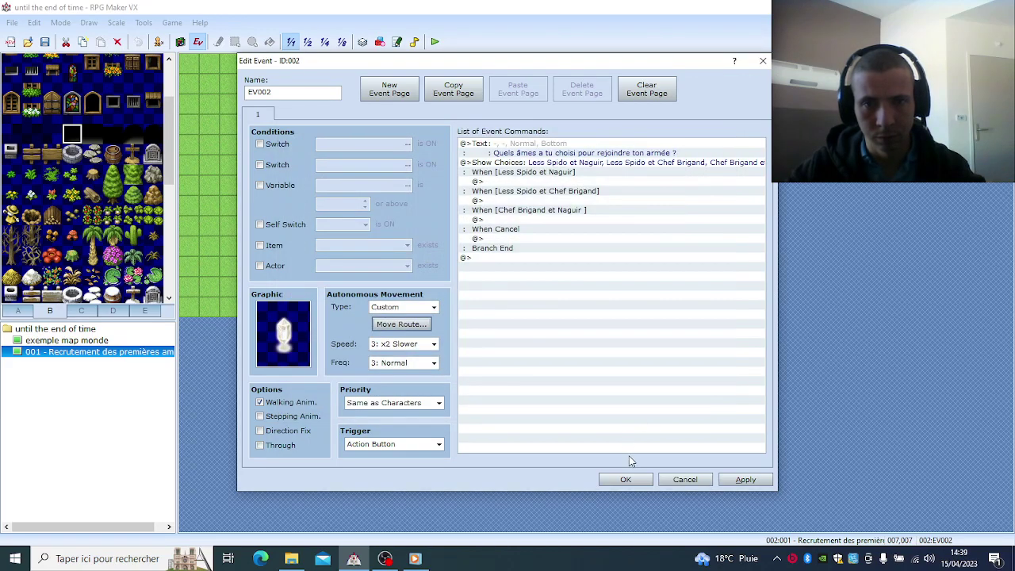
# Step: Delete all the Turn Right commands from the crystal's custom move route
pyautogui.doubleClick(286, 334)
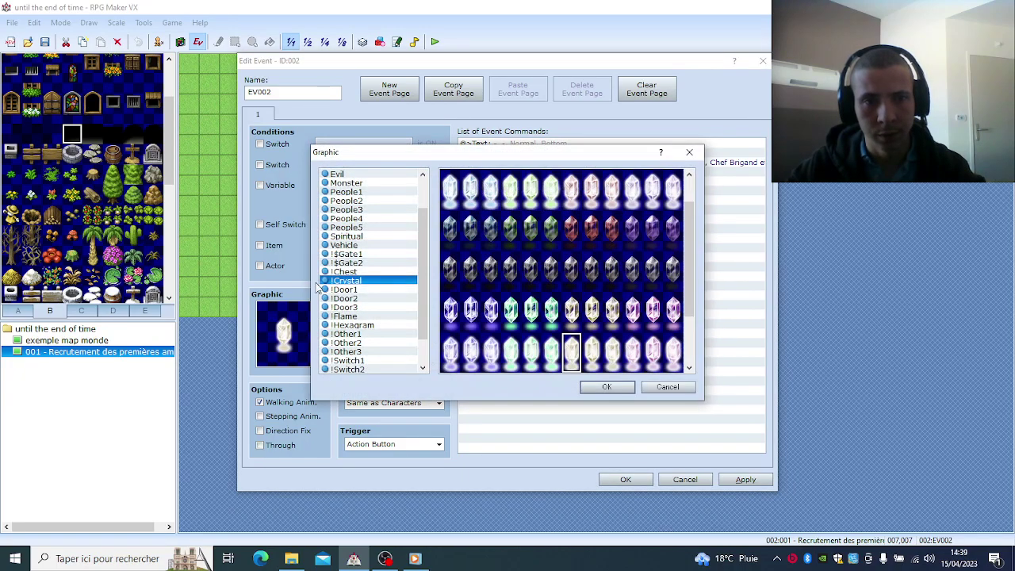
pyautogui.click(667, 386)
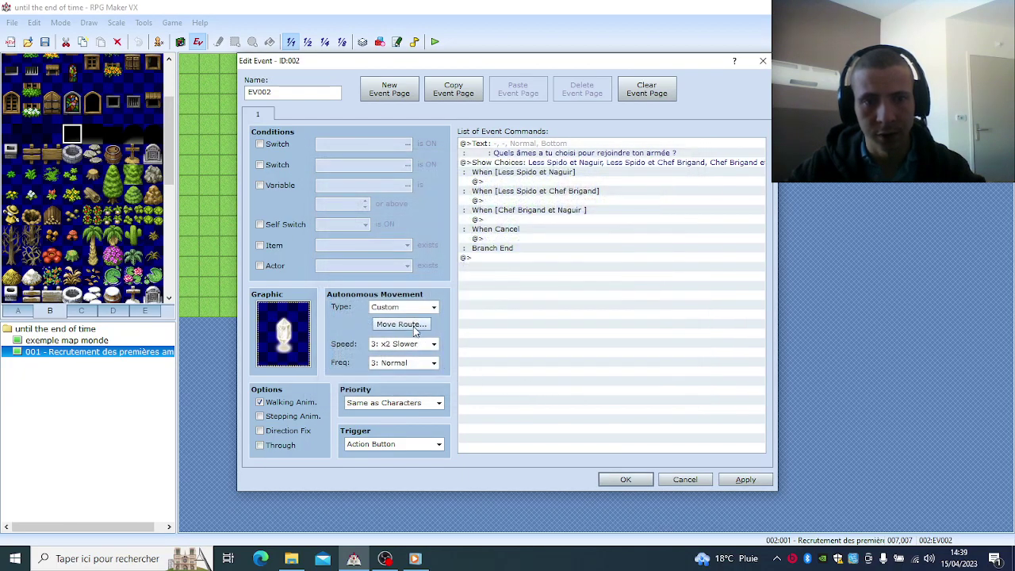
pyautogui.click(401, 323)
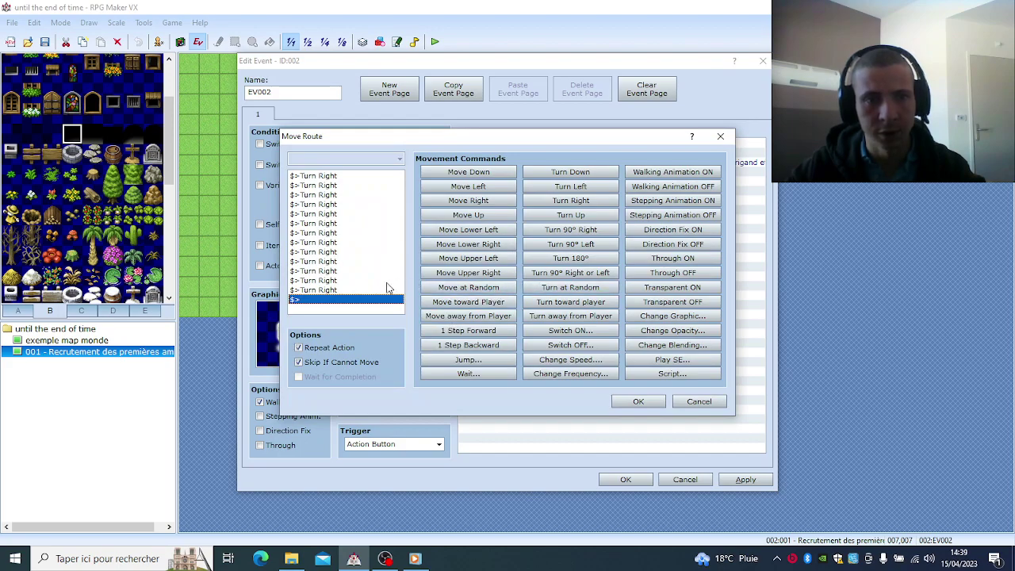
pyautogui.click(346, 178)
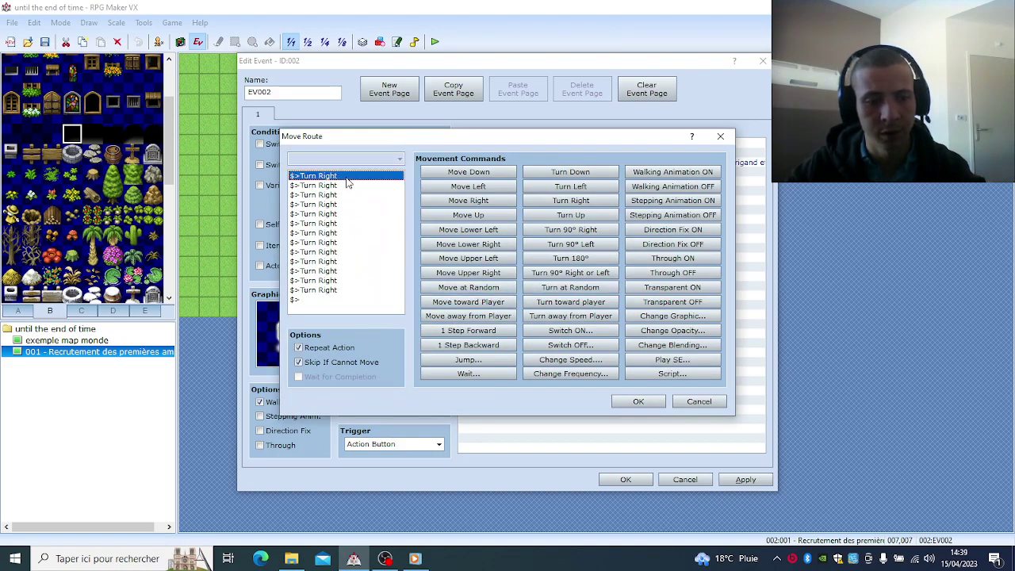
pyautogui.keyDown('shift'); pyautogui.click(346, 291); pyautogui.keyUp('shift')
pyautogui.press('Delete')
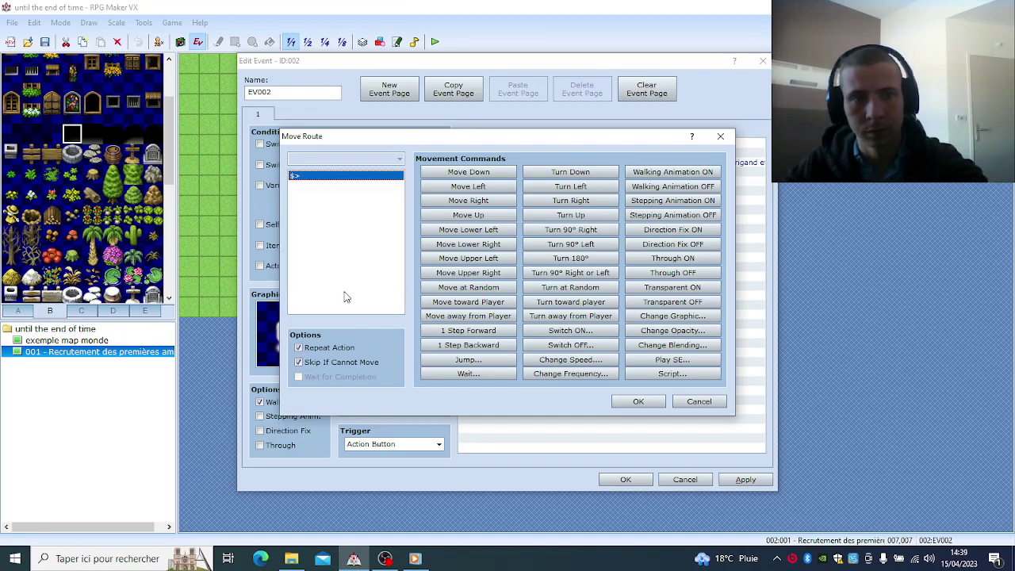
# Step: Build the crystal's move route from Turn Right, Turn Up, Turn Left and Turn Down, and confirm the event
pyautogui.click(570, 201)
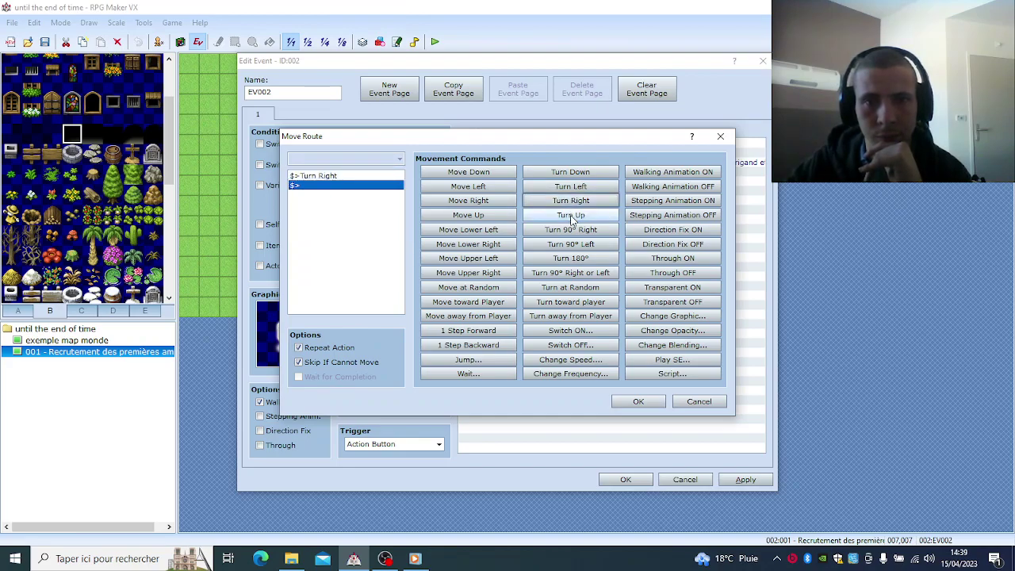
pyautogui.click(571, 215)
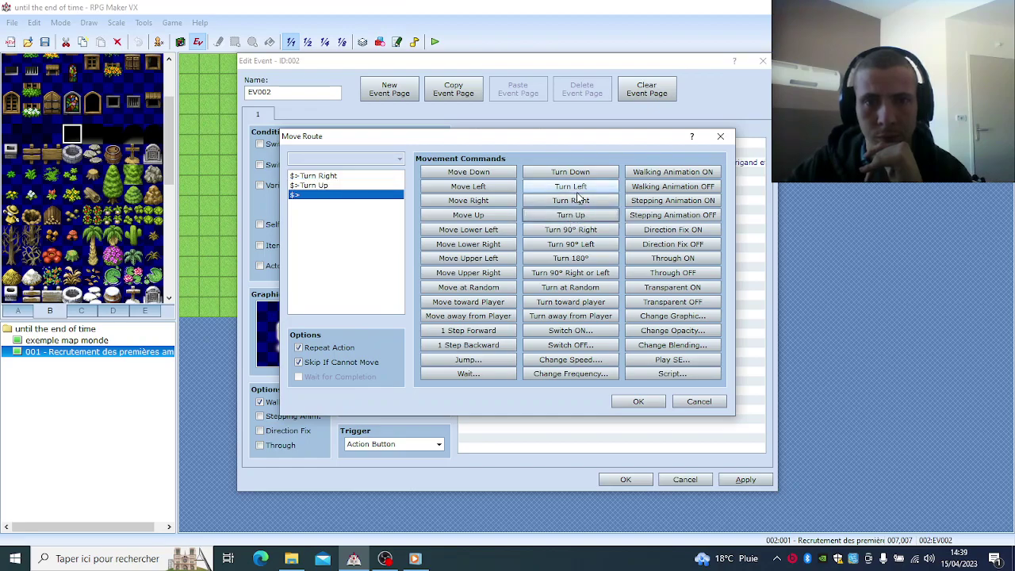
pyautogui.click(577, 188)
pyautogui.click(572, 172)
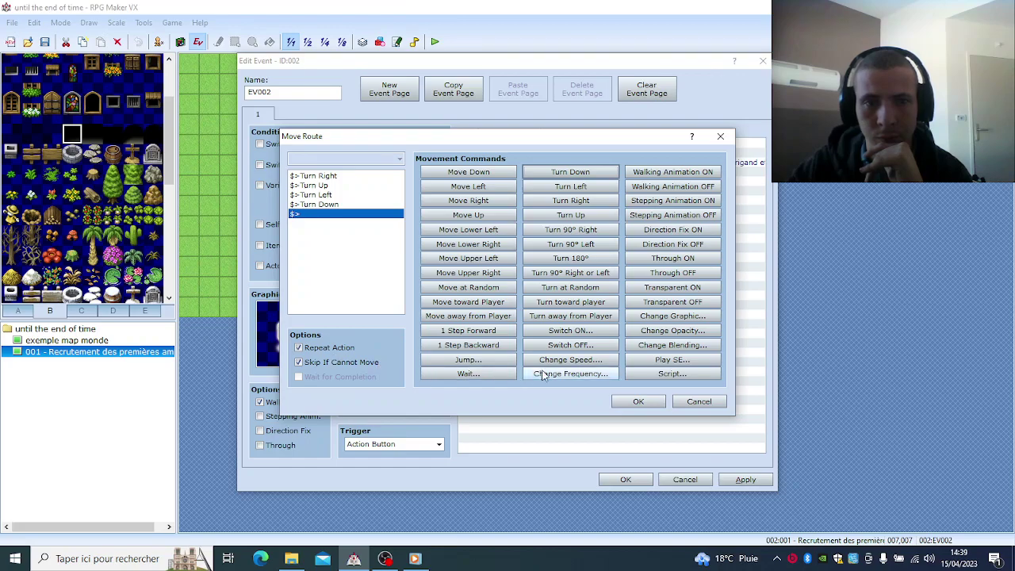
pyautogui.click(634, 403)
pyautogui.click(617, 479)
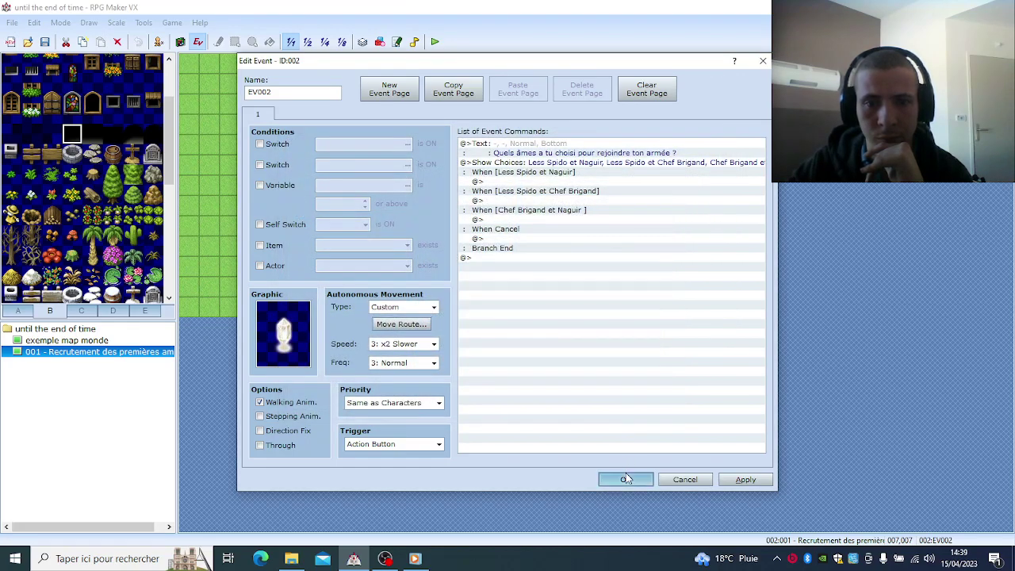
# Step: Save the project, playtest a new game to watch the crystal's turning movement, and close the playtest
pyautogui.click(435, 41)
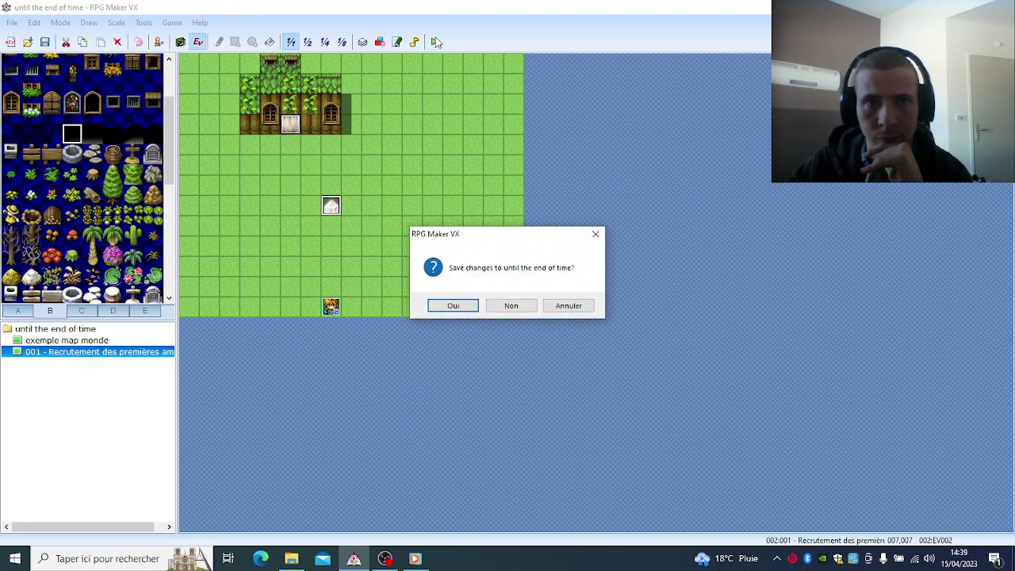
pyautogui.click(470, 306)
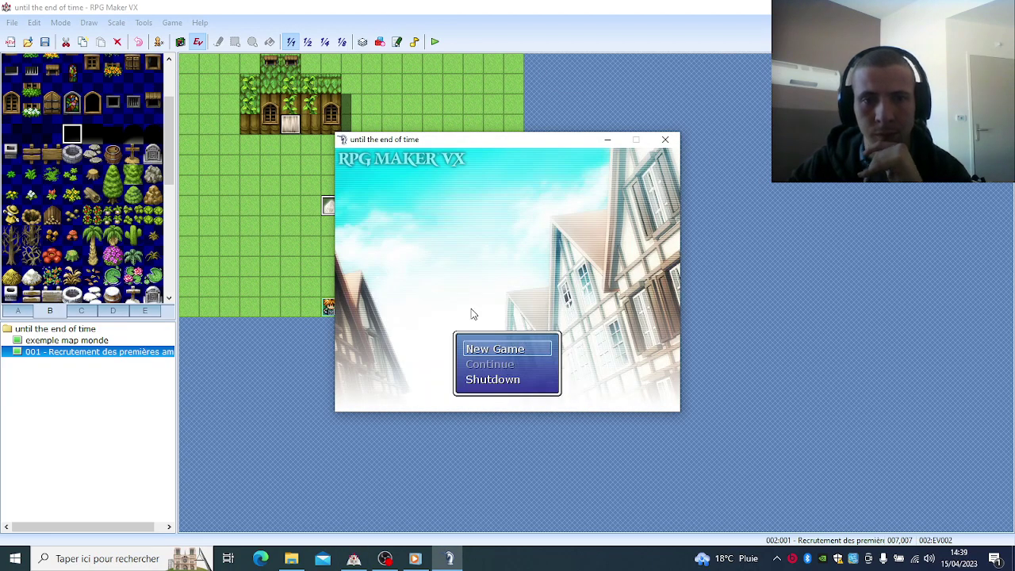
pyautogui.press('Return')
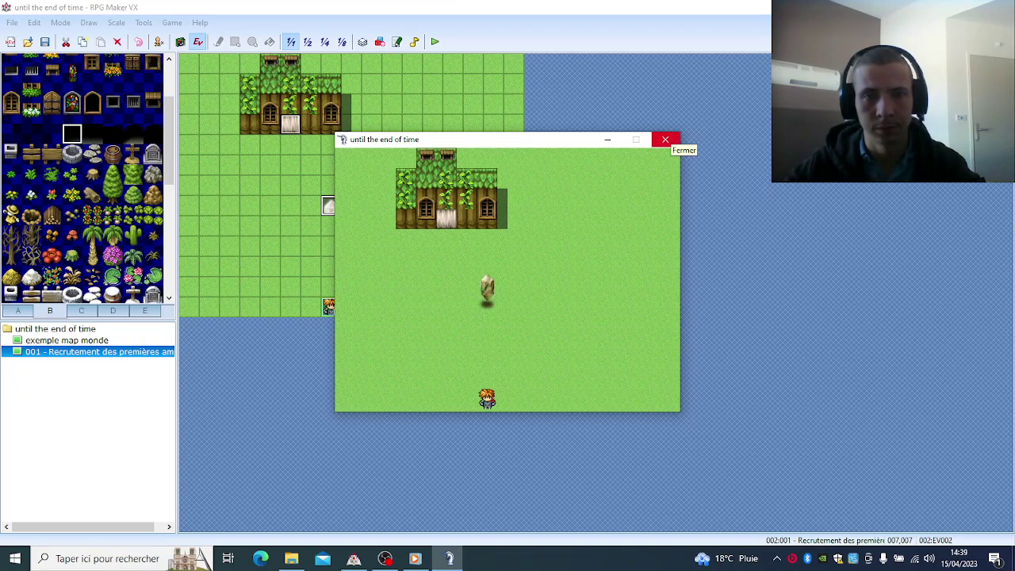
pyautogui.click(665, 140)
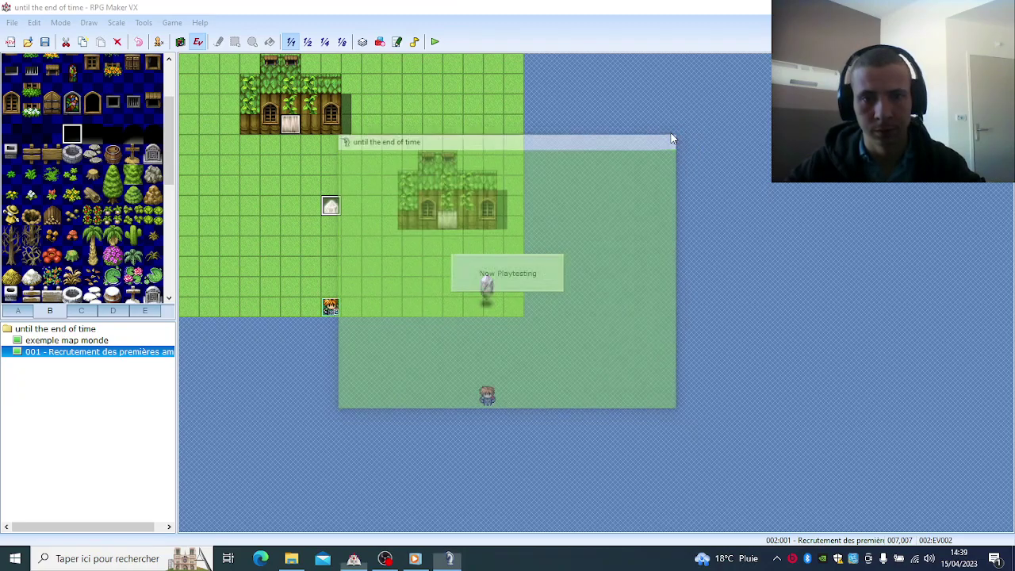
# Step: Reopen the crystal event and set its autonomous movement type to Fixed
pyautogui.doubleClick(331, 208)
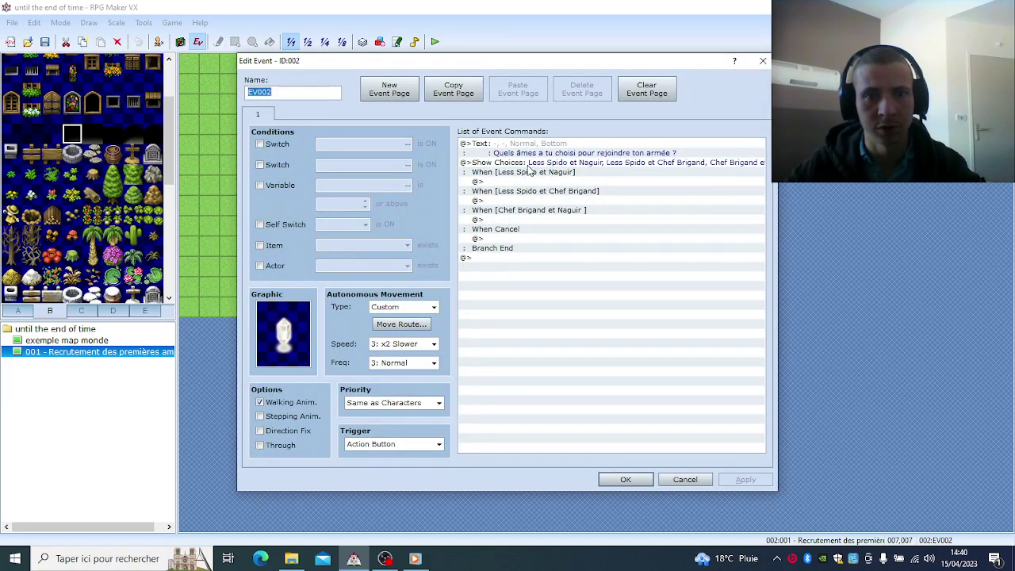
pyautogui.click(413, 307)
pyautogui.click(406, 320)
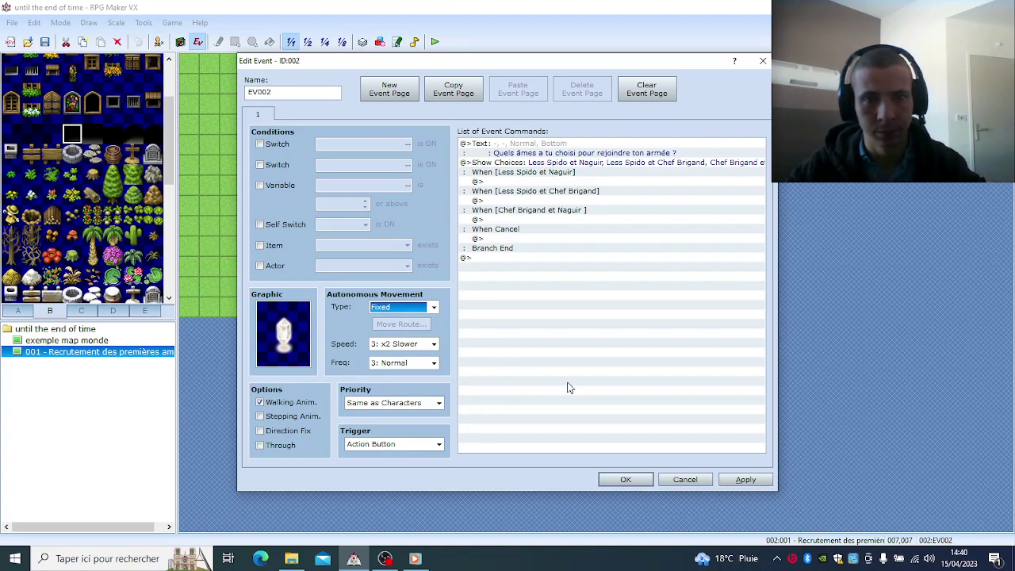
# Step: Start a Show Text command inside the "Less Spido et Naguir" choice branch of the crystal event
pyautogui.click(566, 183)
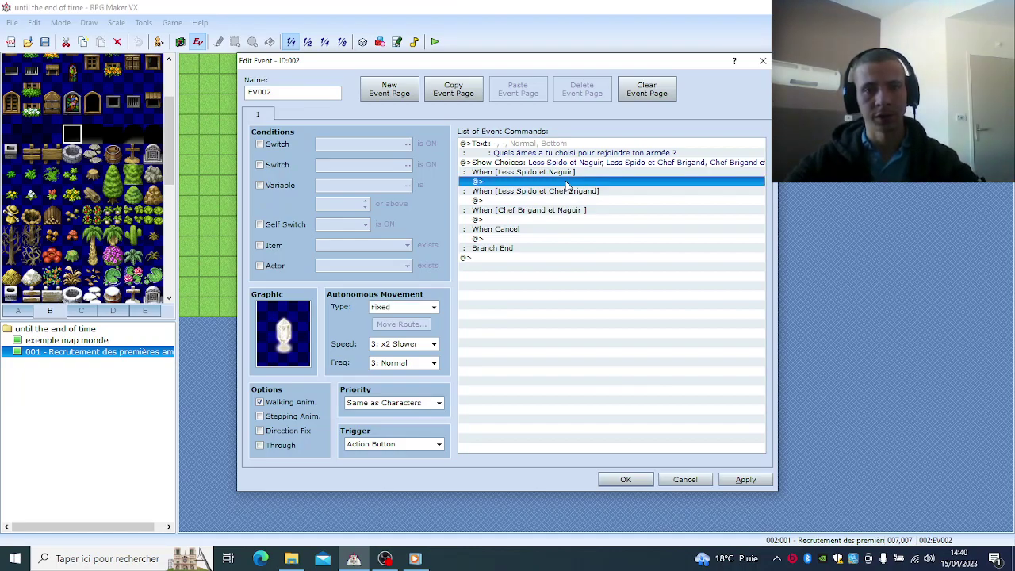
pyautogui.doubleClick(566, 183)
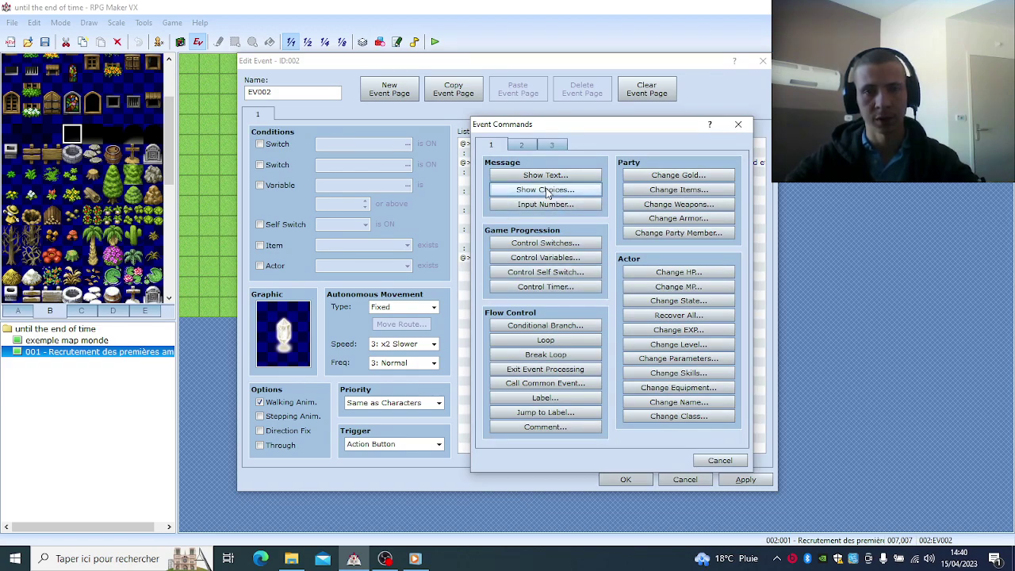
pyautogui.click(545, 175)
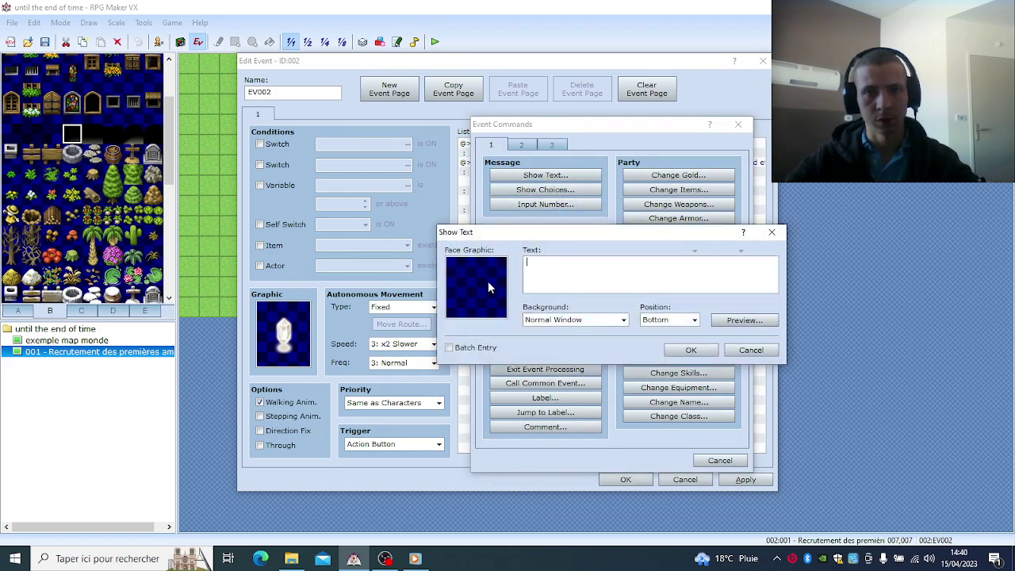
# Step: Examine the Actor, Evil, Monster, People and Spiritual face sets for the message, and leave without applying a face
pyautogui.doubleClick(489, 288)
pyautogui.click(469, 206)
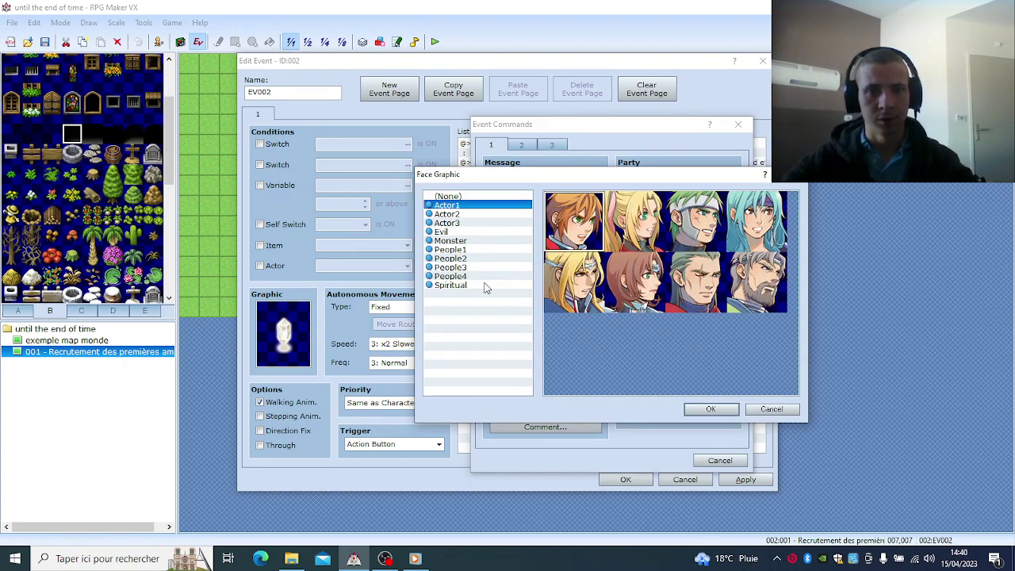
pyautogui.click(464, 233)
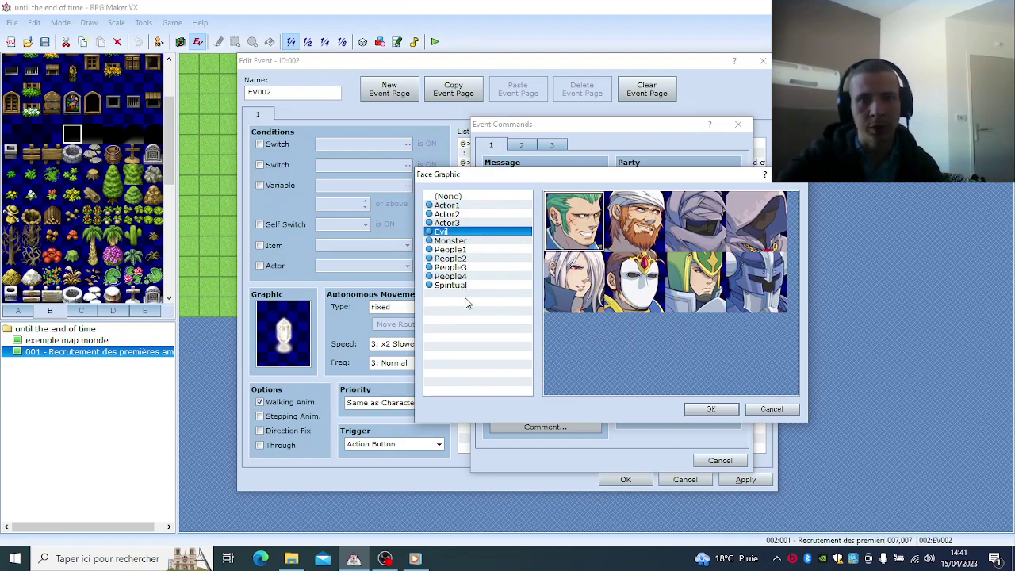
pyautogui.click(451, 276)
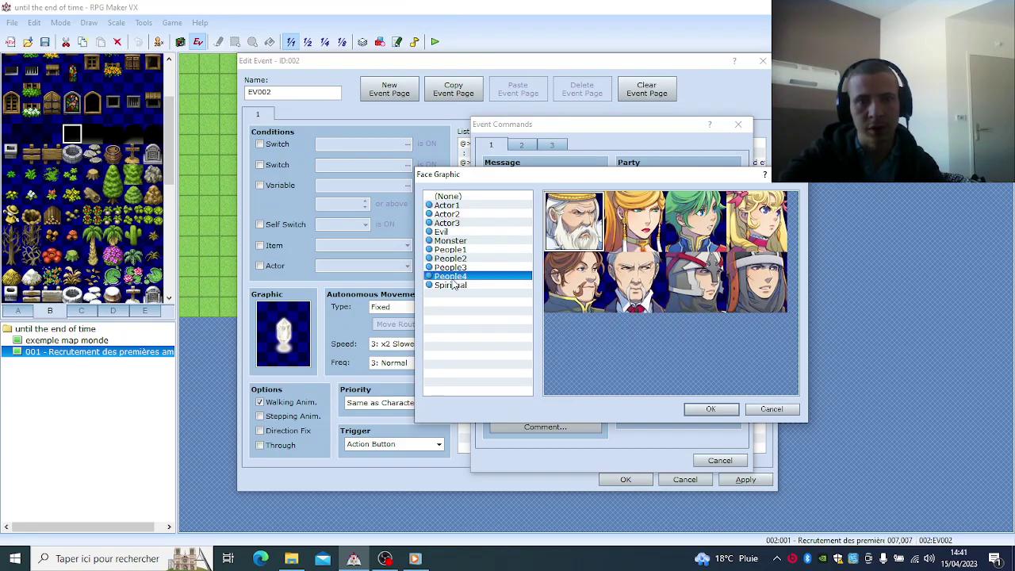
pyautogui.click(450, 285)
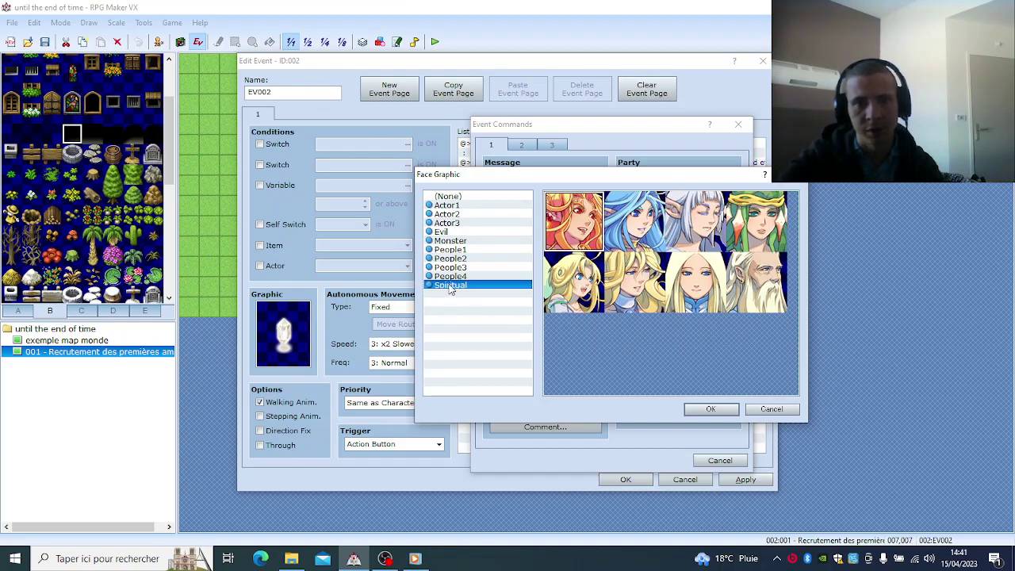
pyautogui.click(455, 234)
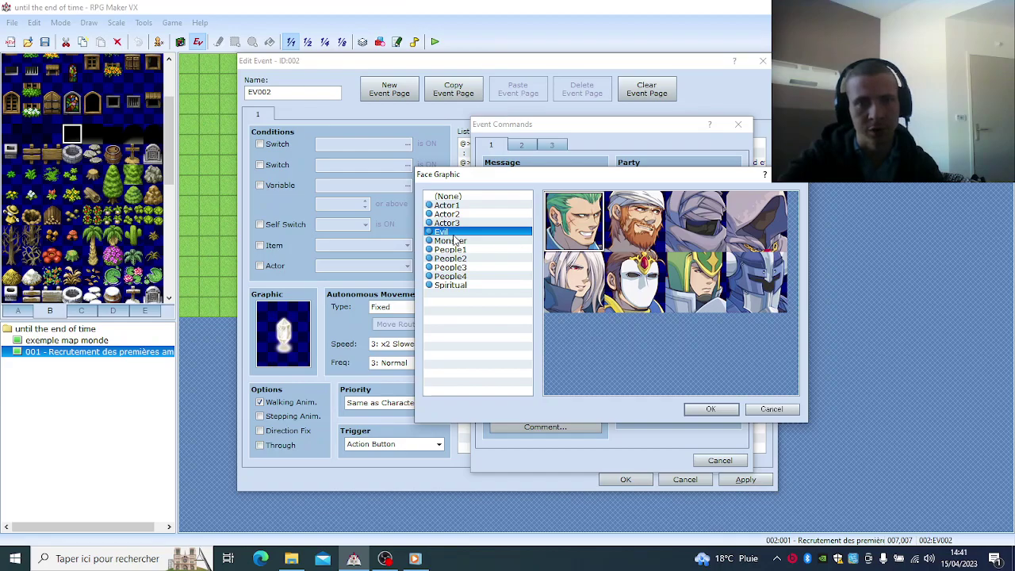
pyautogui.click(460, 225)
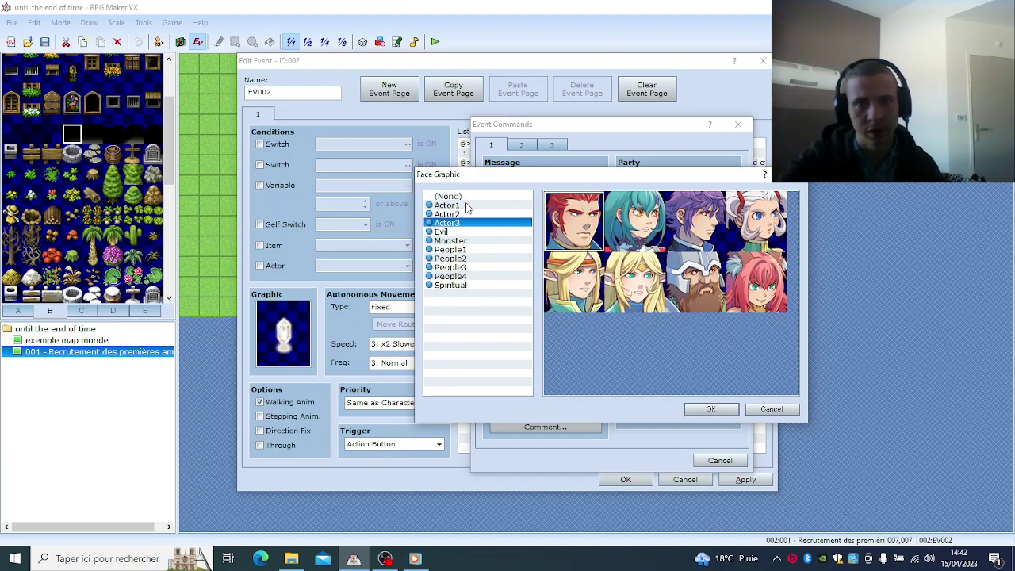
pyautogui.click(462, 241)
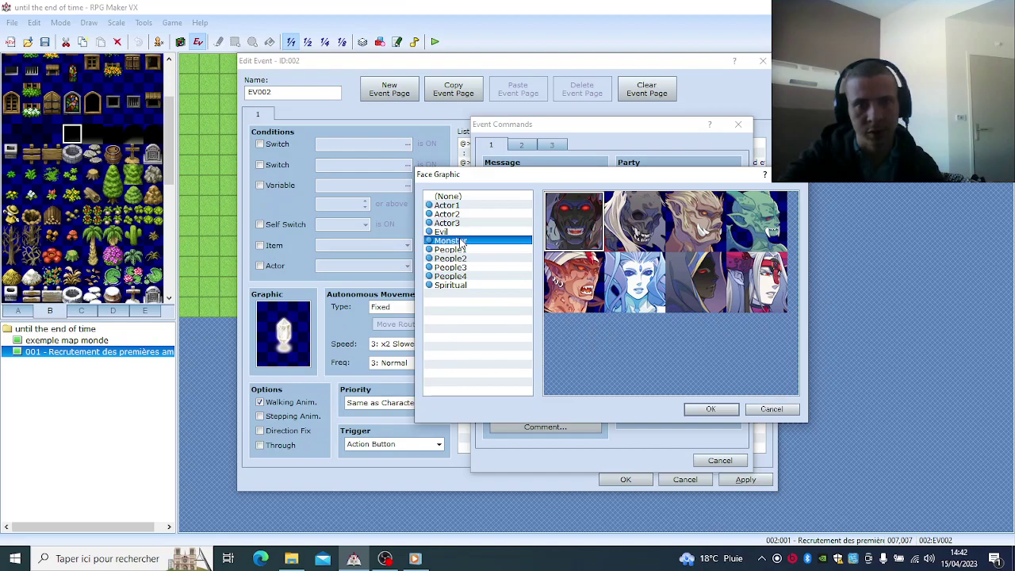
pyautogui.click(460, 249)
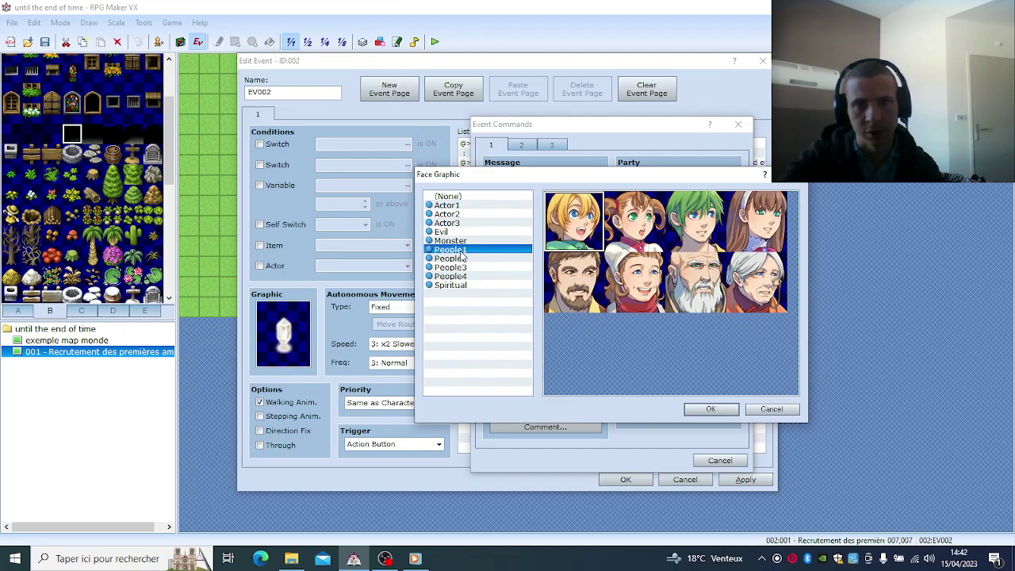
pyautogui.click(459, 258)
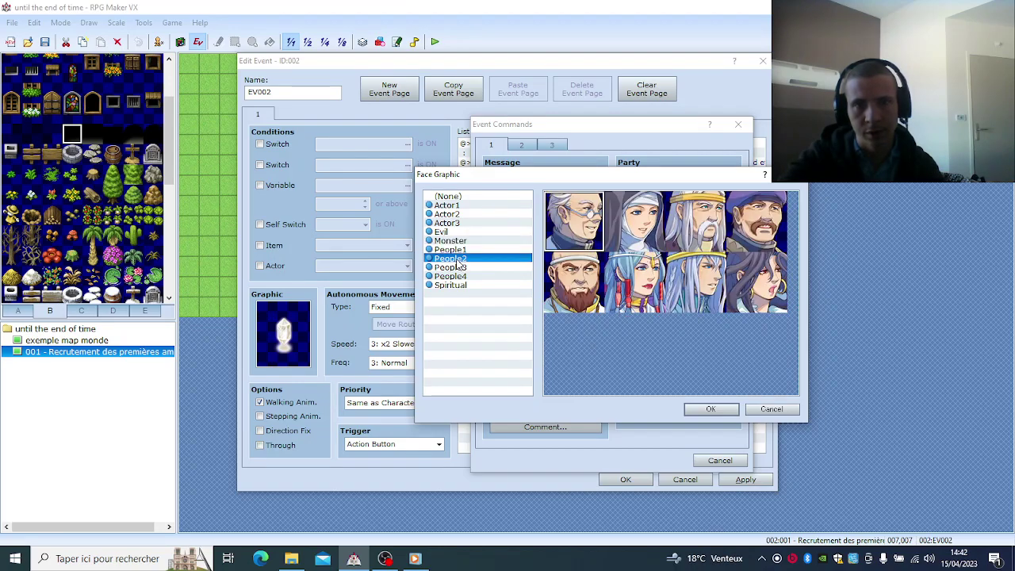
pyautogui.click(459, 267)
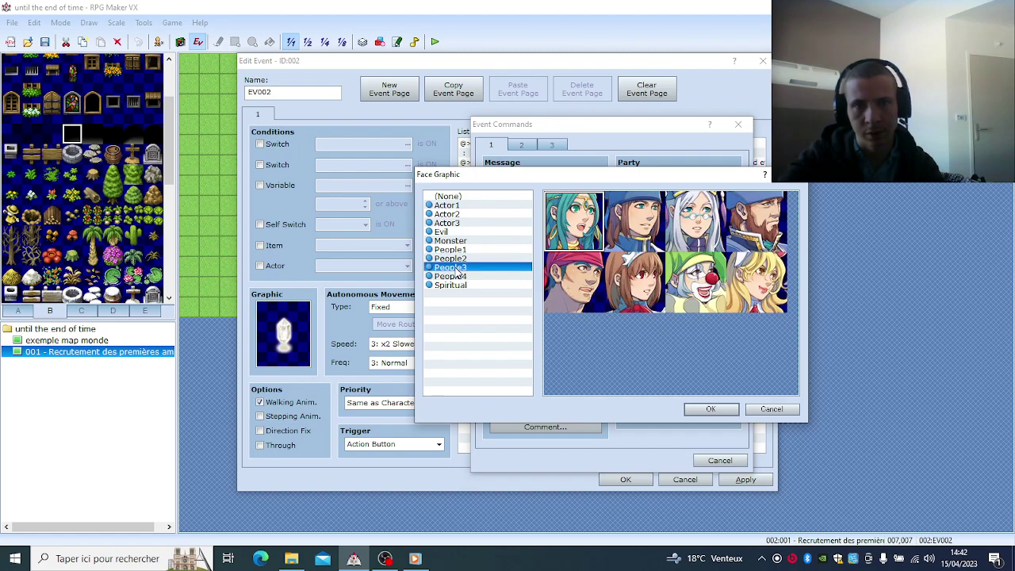
pyautogui.click(456, 276)
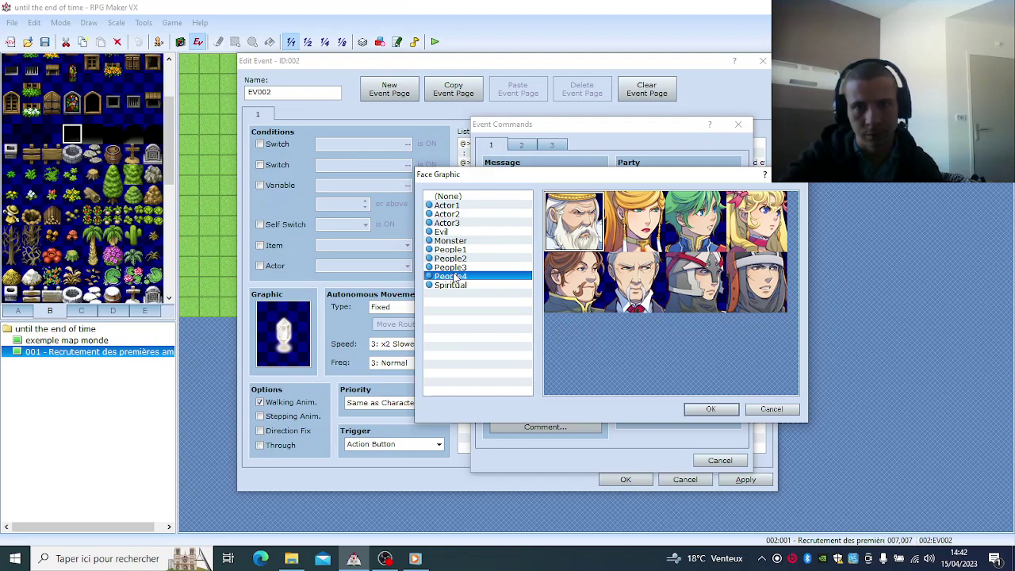
pyautogui.click(458, 268)
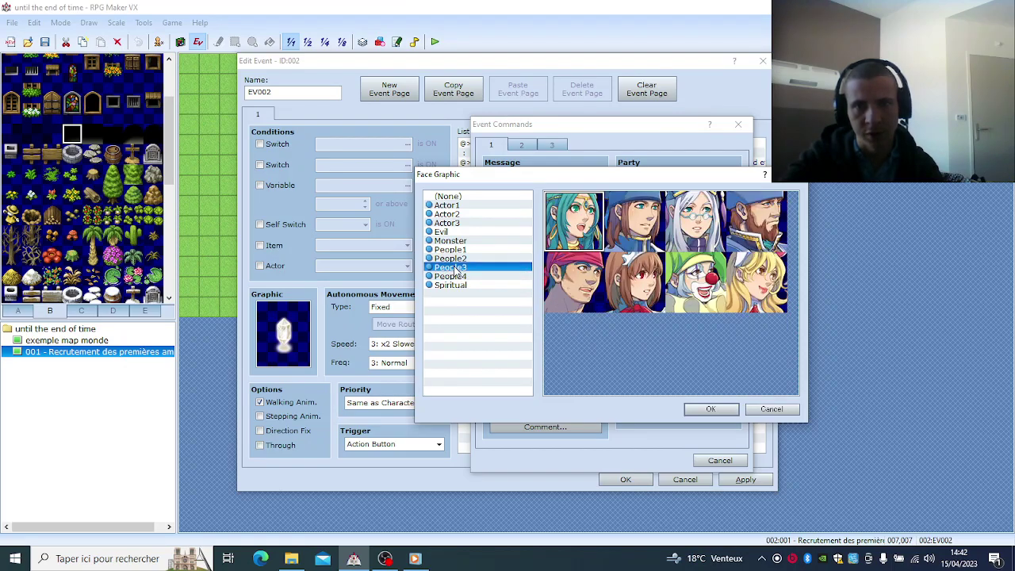
pyautogui.click(446, 287)
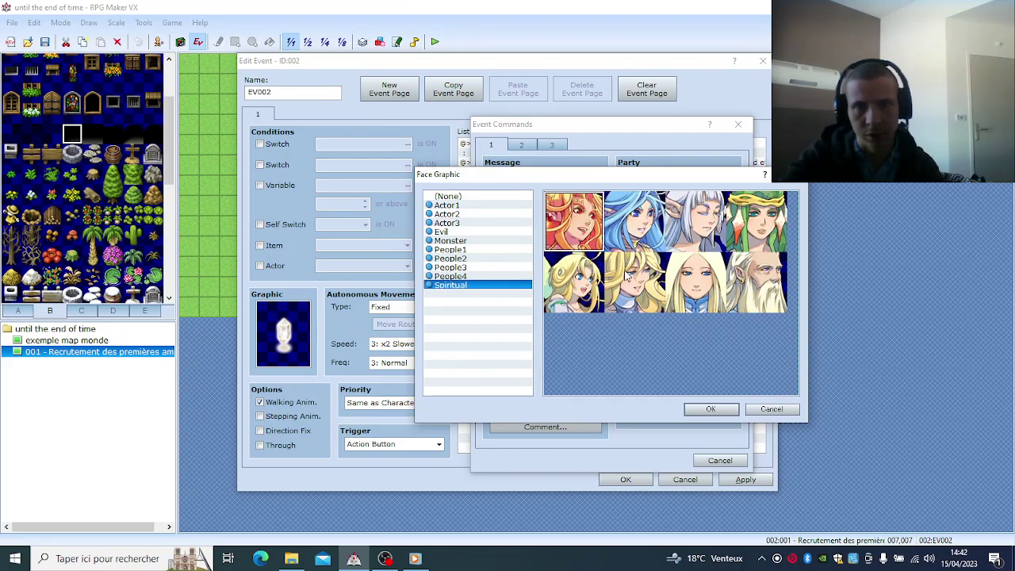
pyautogui.click(631, 278)
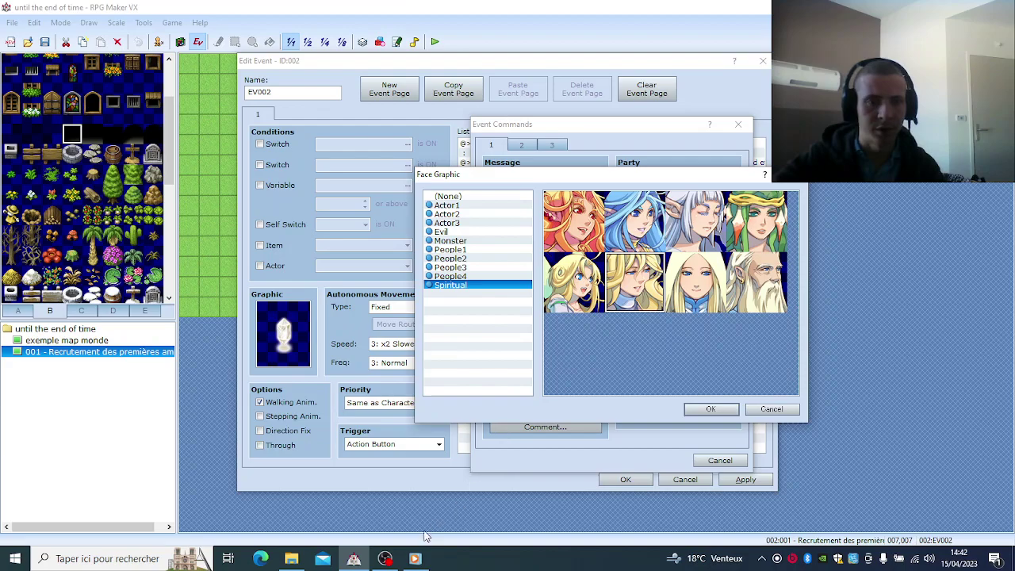
pyautogui.moveTo(355, 551)
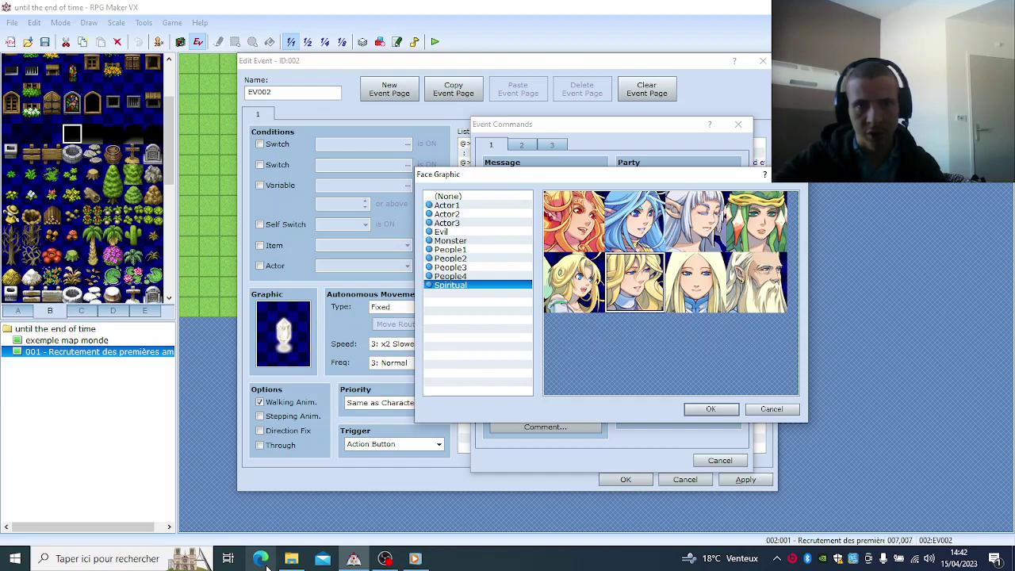
pyautogui.click(797, 412)
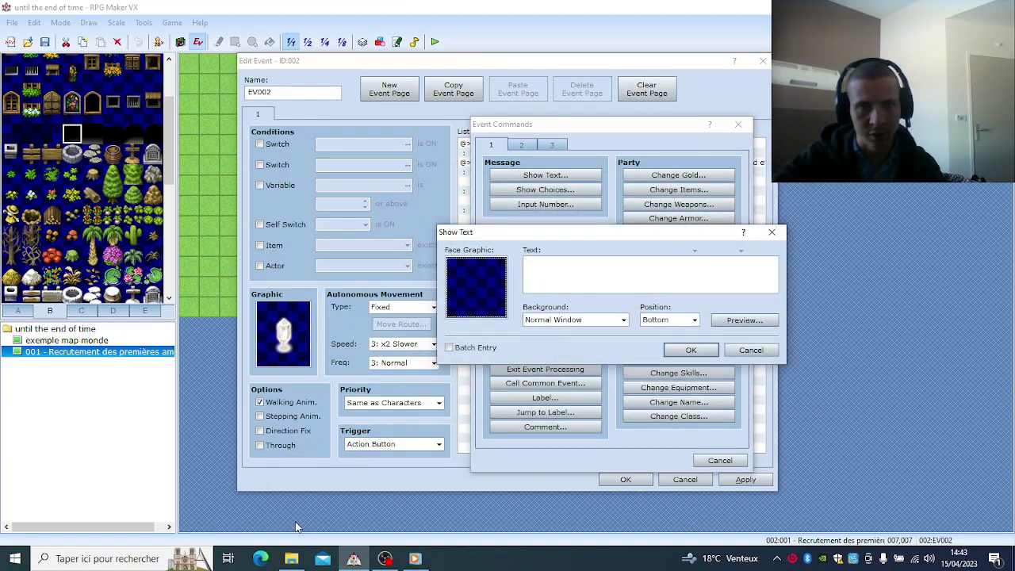
# Step: Switch to the Edge browser, search Google for "RPG maker vx face graphic" and show the image results
pyautogui.click(264, 557)
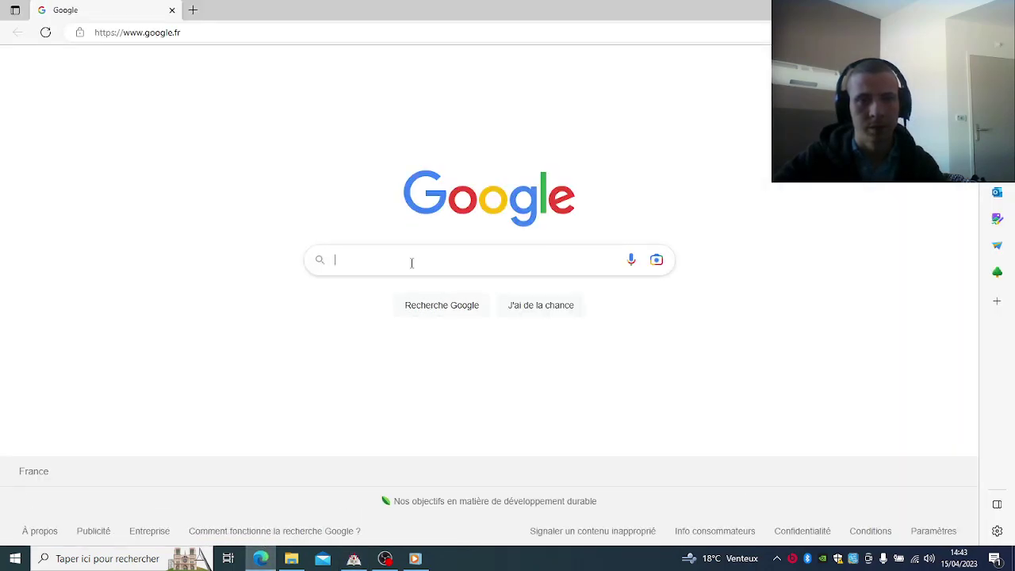
pyautogui.click(411, 263)
pyautogui.write('R')
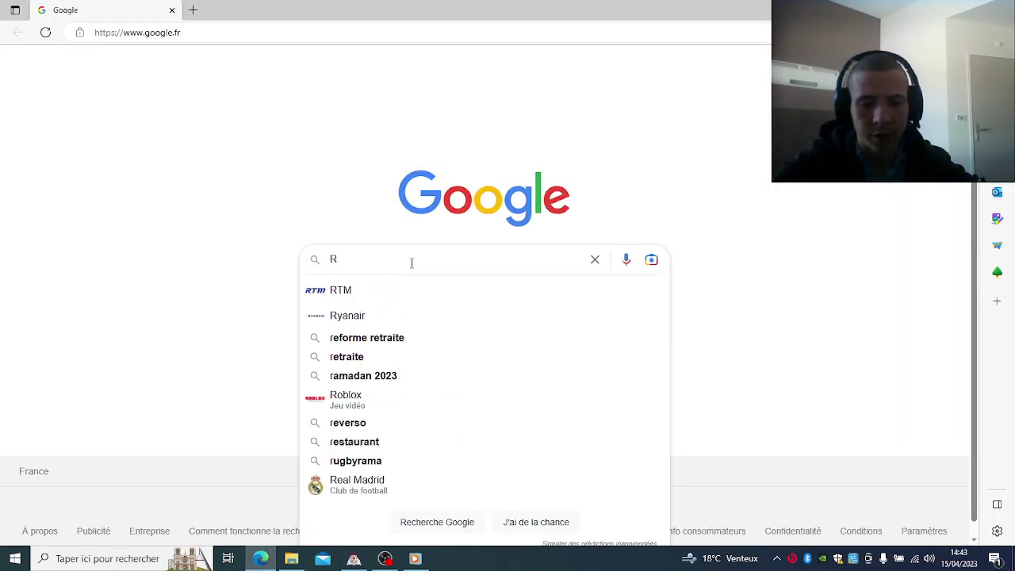
pyautogui.write('PG m')
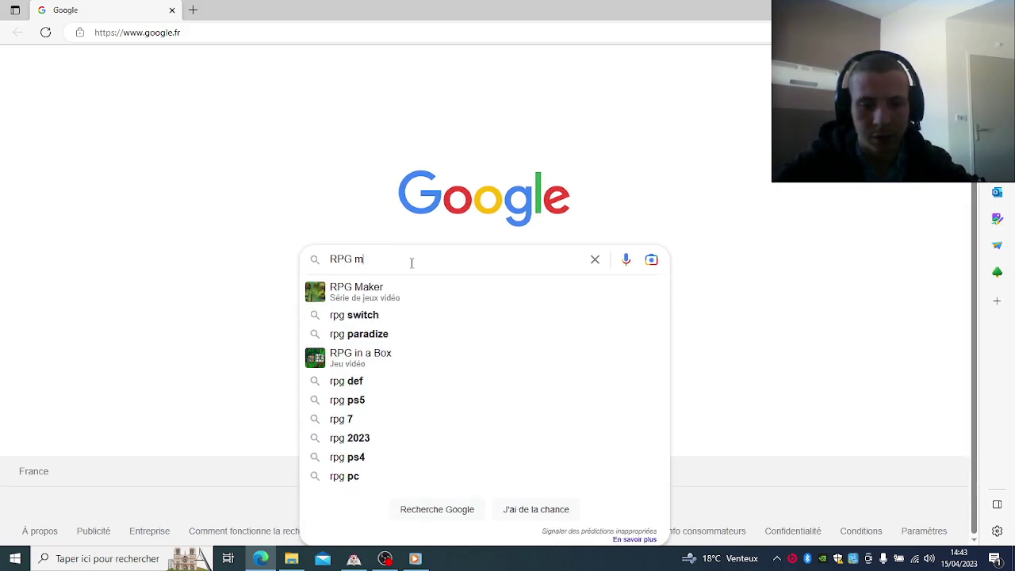
pyautogui.write('aker vx ')
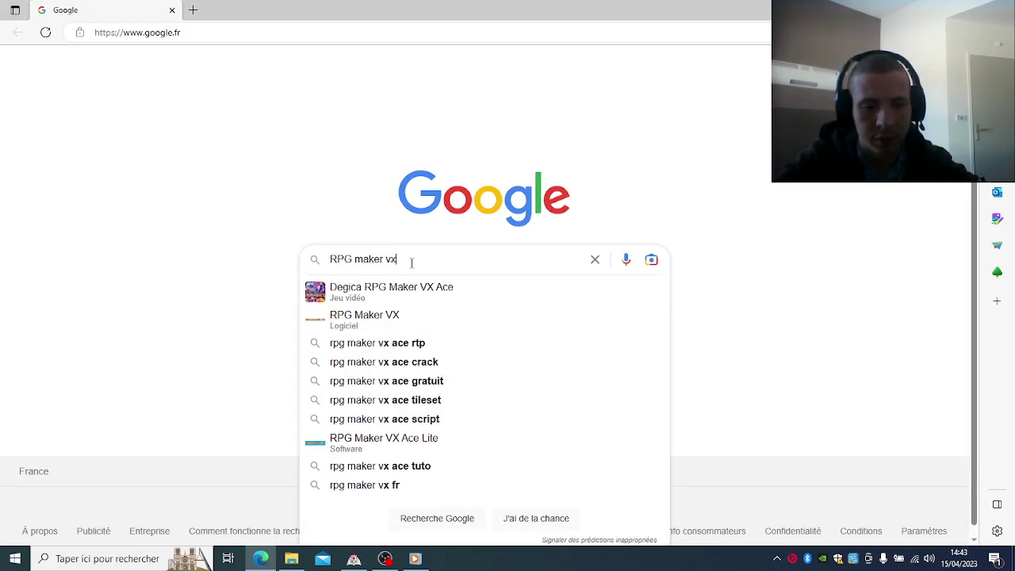
pyautogui.write('face ')
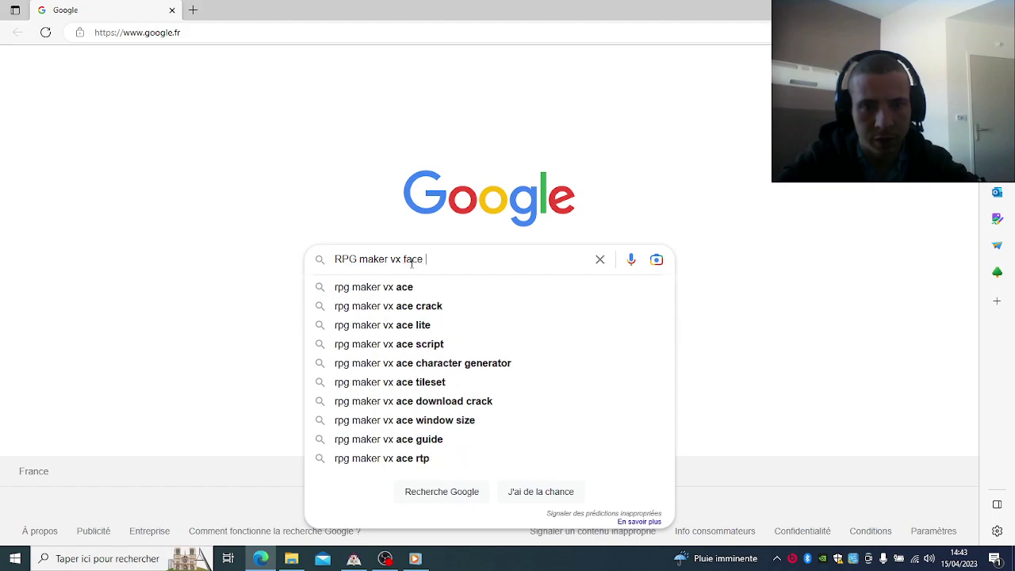
pyautogui.write('gra')
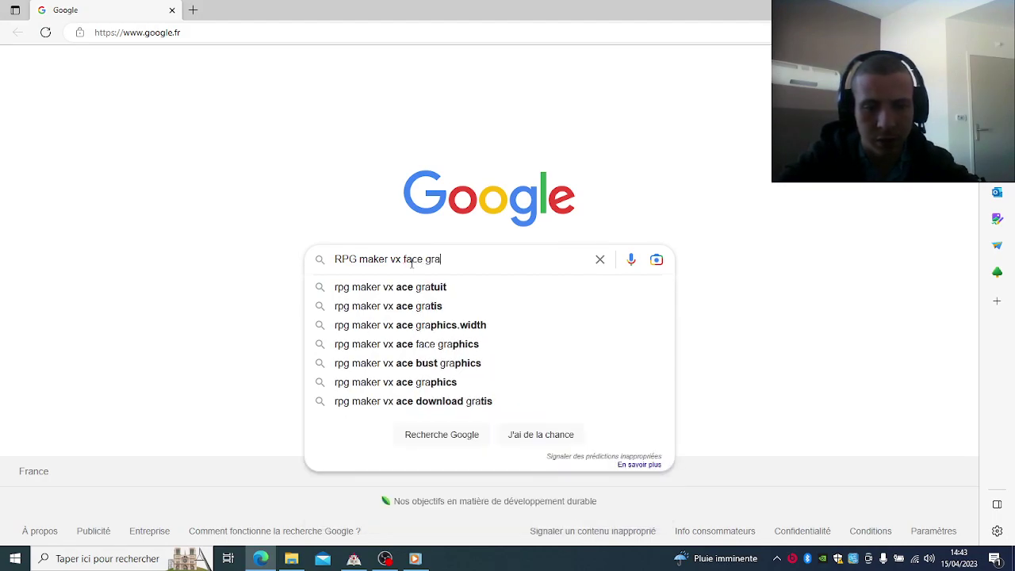
pyautogui.write('phic')
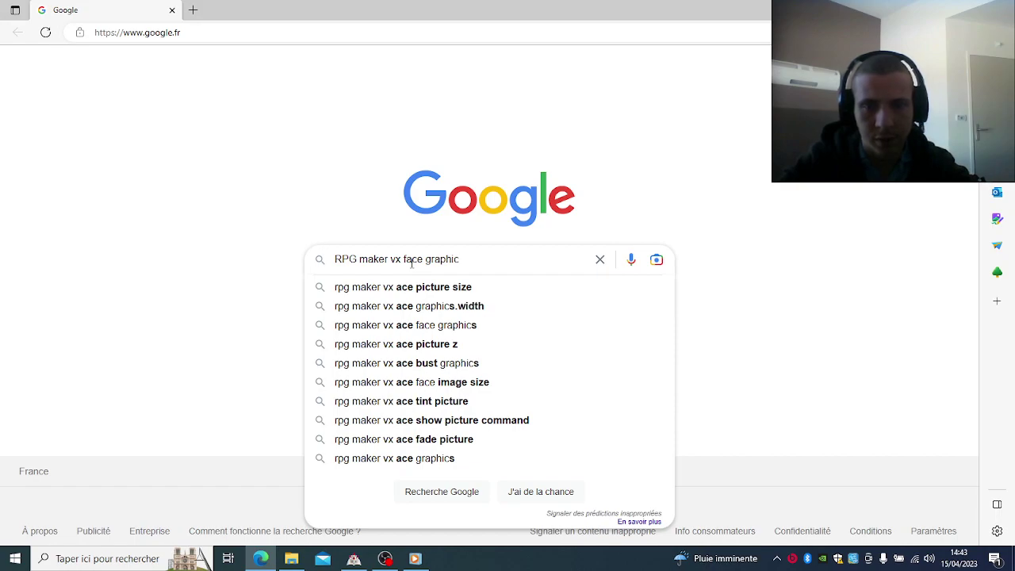
pyautogui.press('Return')
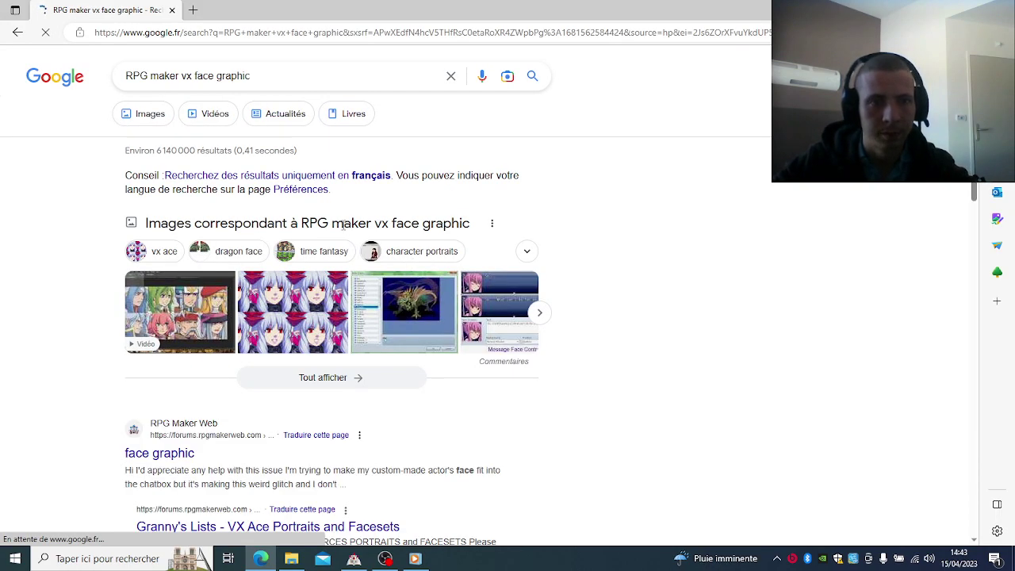
pyautogui.click(150, 115)
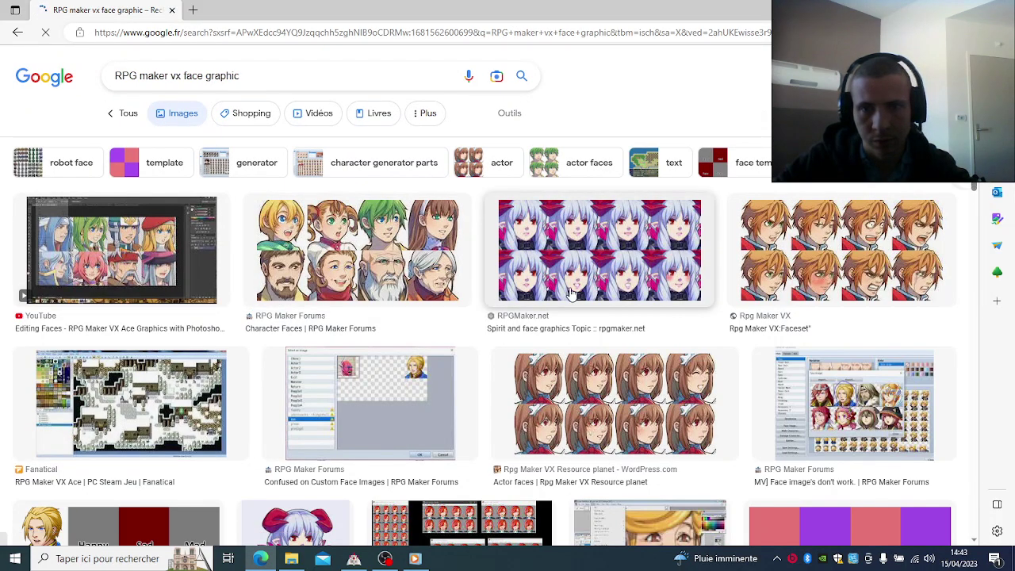
# Step: Find the blond Actor2_1 faceset by TheStoryteller01 among the image results and open its full-size MV image from the source page
pyautogui.scroll(-3, 570, 293)
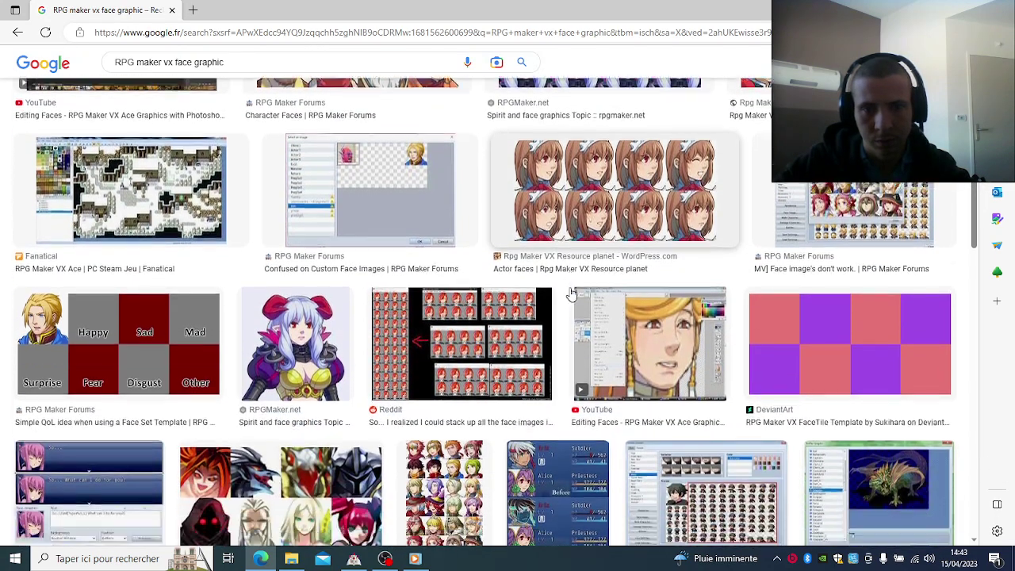
pyautogui.scroll(-2, 571, 293)
pyautogui.scroll(-1, 570, 293)
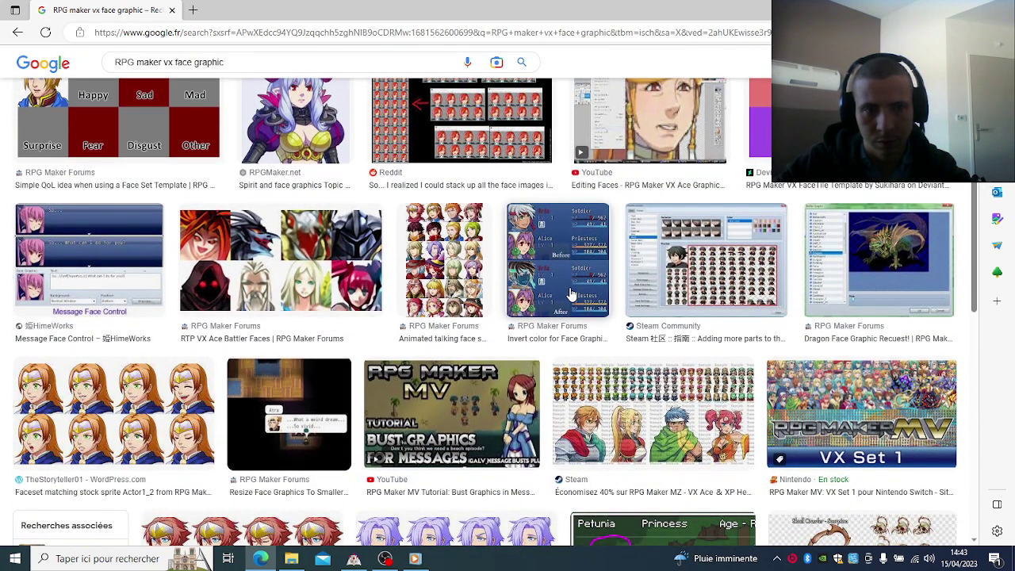
pyautogui.scroll(-2, 570, 293)
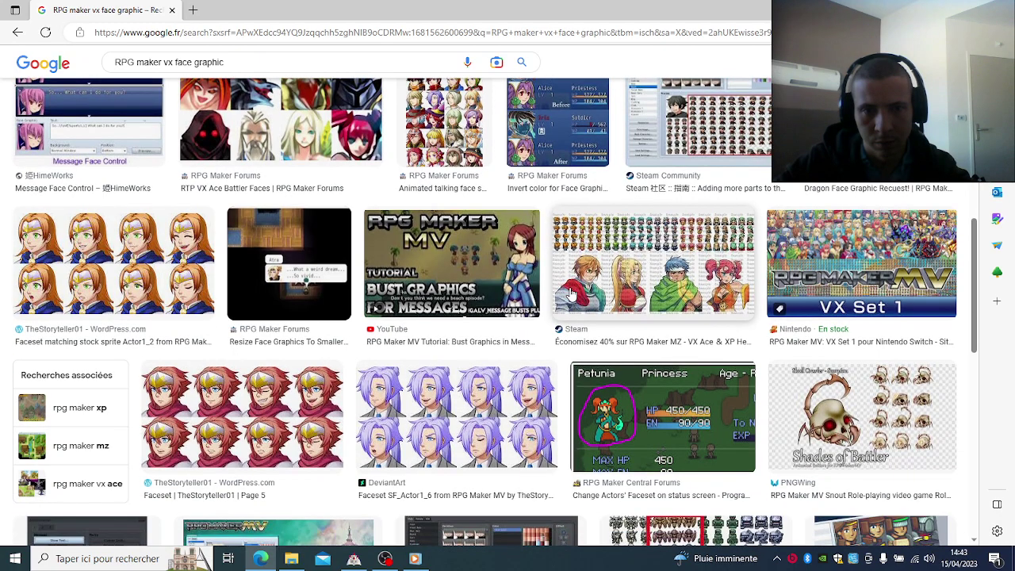
pyautogui.scroll(-4, 571, 293)
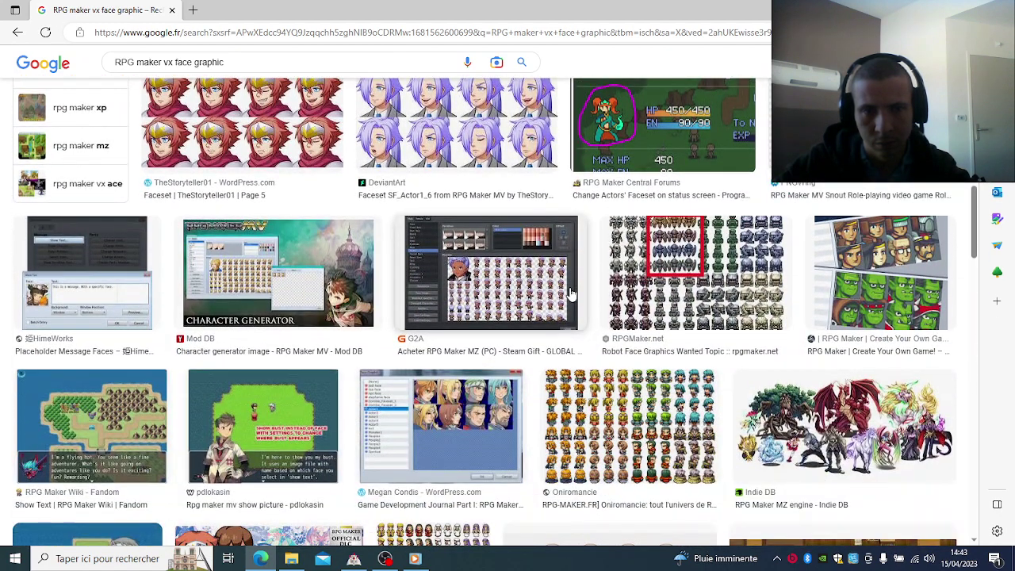
pyautogui.scroll(-1, 570, 293)
pyautogui.scroll(-4, 571, 293)
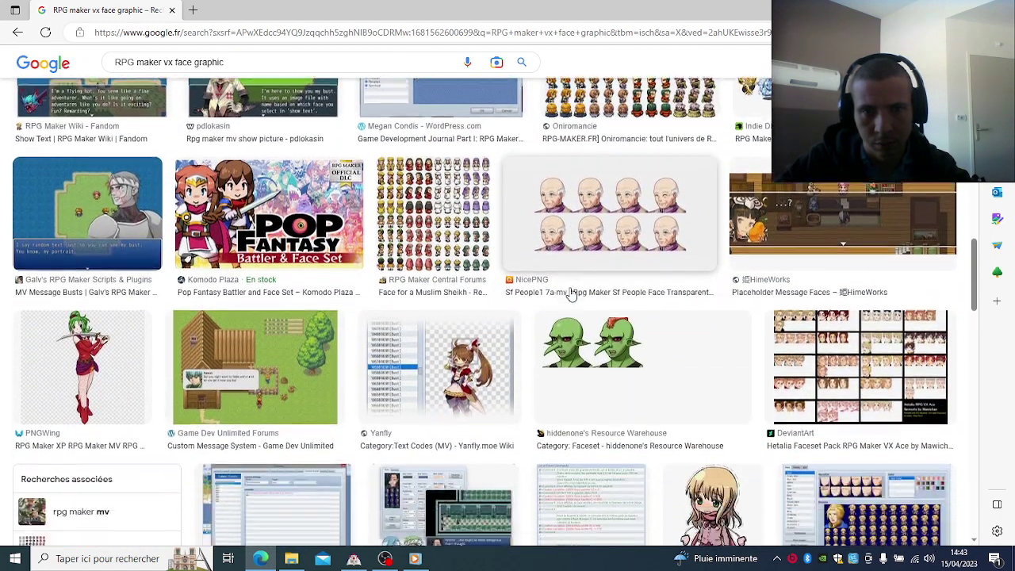
pyautogui.scroll(-2, 570, 294)
pyautogui.scroll(-4, 571, 293)
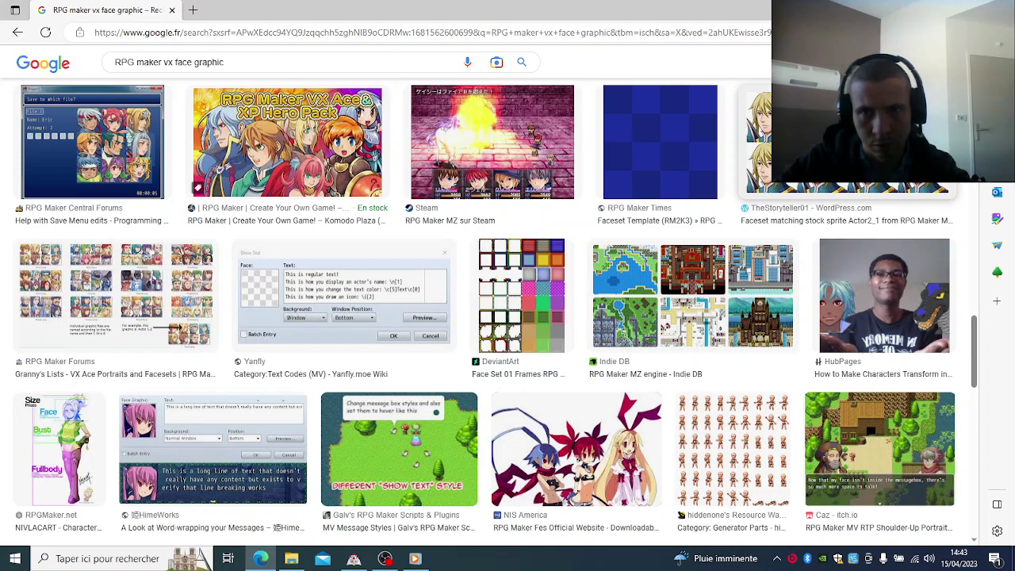
pyautogui.click(840, 213)
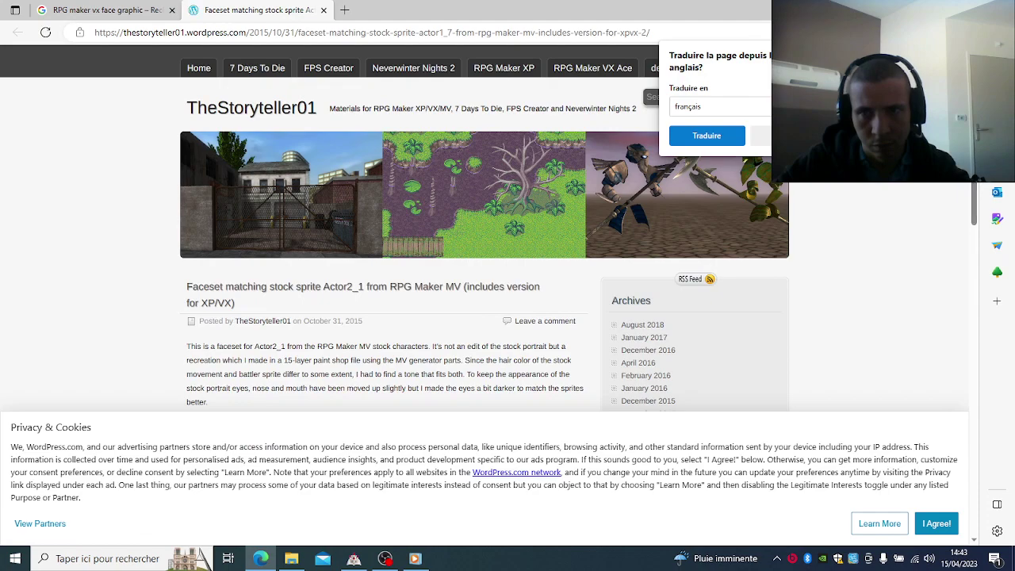
pyautogui.moveTo(973, 203); pyautogui.dragTo(973, 230)
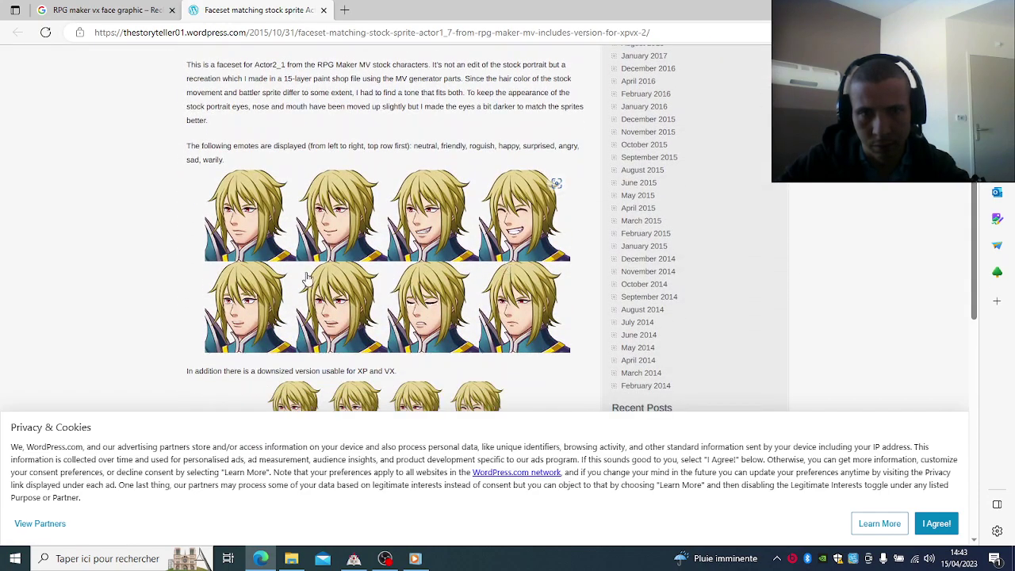
pyautogui.click(376, 261)
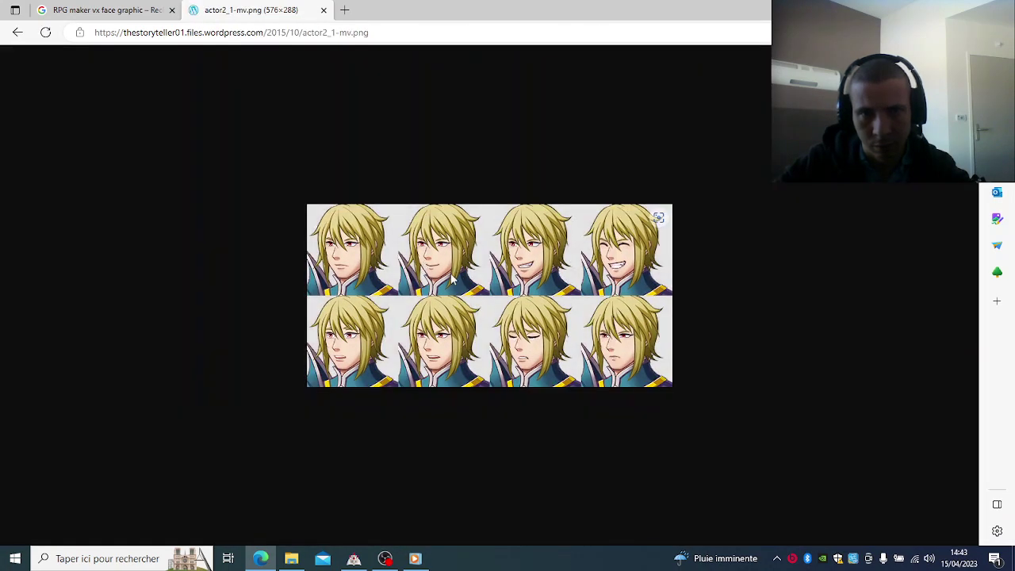
# Step: Save the blond faceset image as a PNG named "Ange Aile" in the Téléchargements folder
pyautogui.rightClick(463, 281)
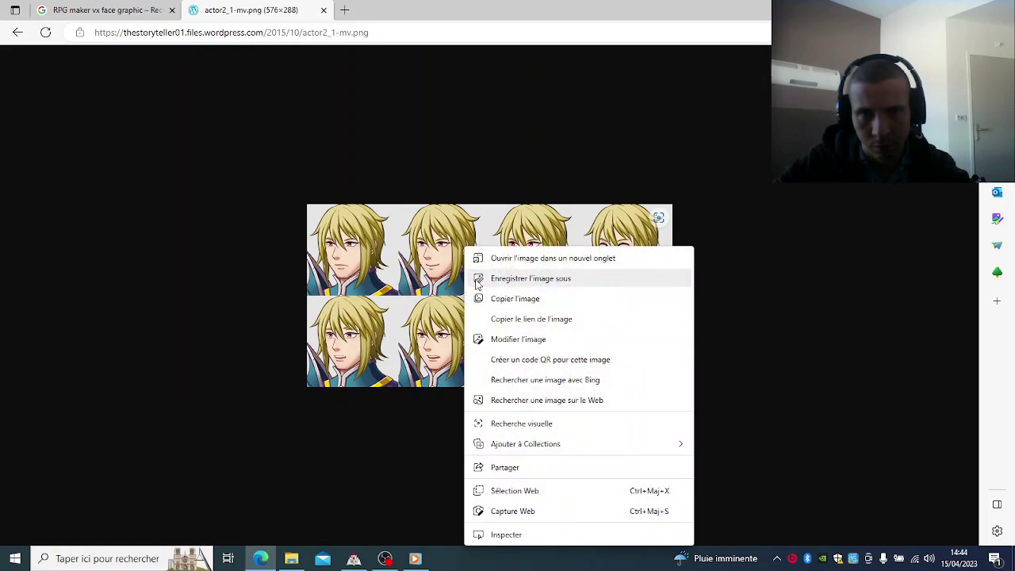
pyautogui.click(513, 282)
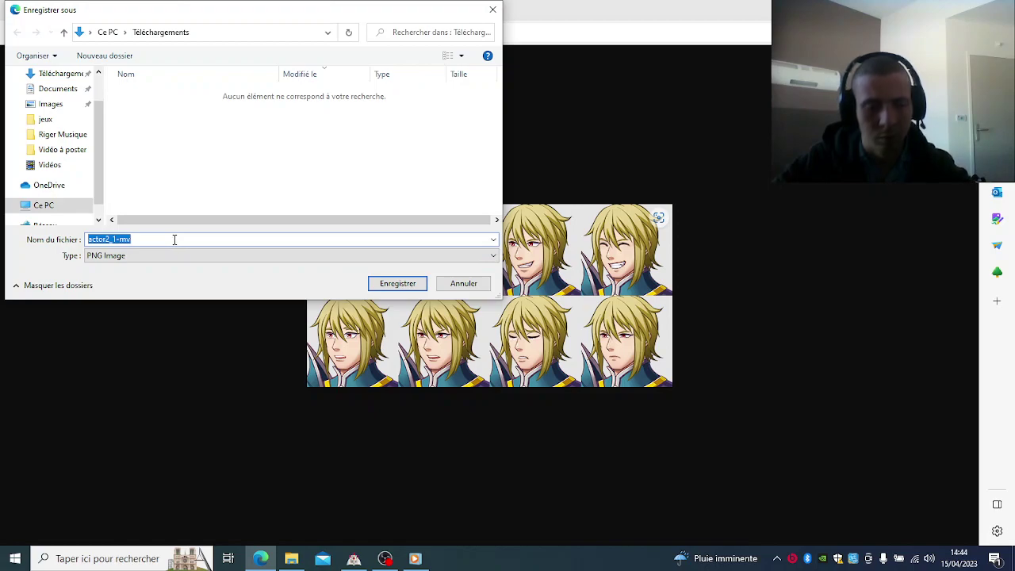
pyautogui.write('Ange Aile')
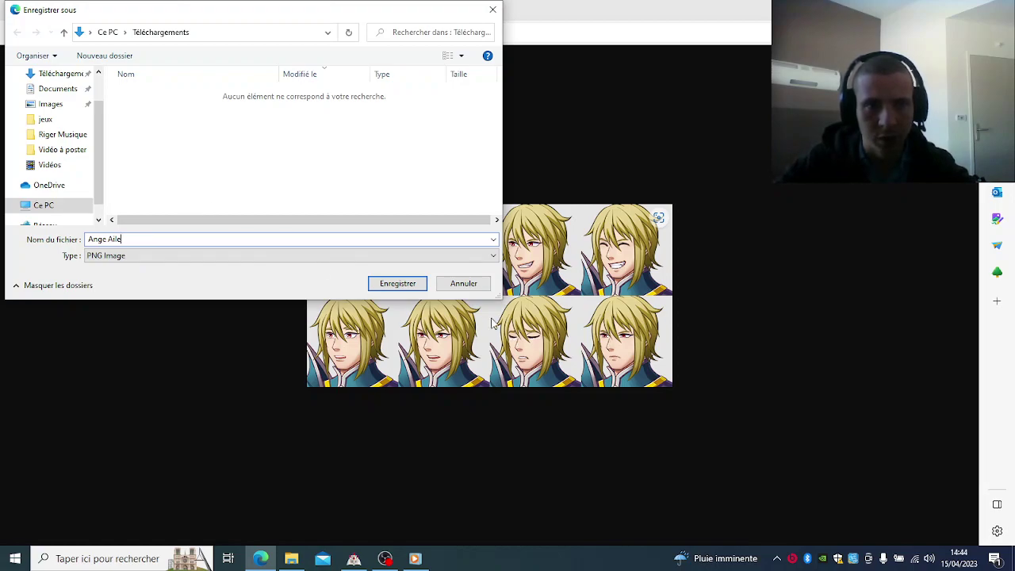
pyautogui.click(403, 284)
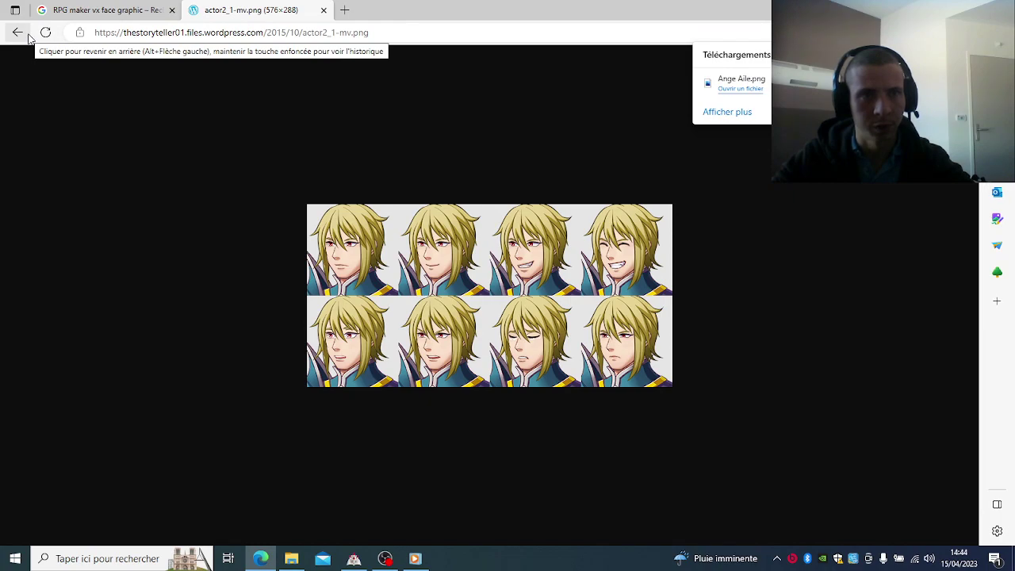
# Step: Return to the image results, open the Pinterest page of the dark-haired SF_Actor3_3 faceset and download its image
pyautogui.click(68, 12)
pyautogui.scroll(-3, 362, 311)
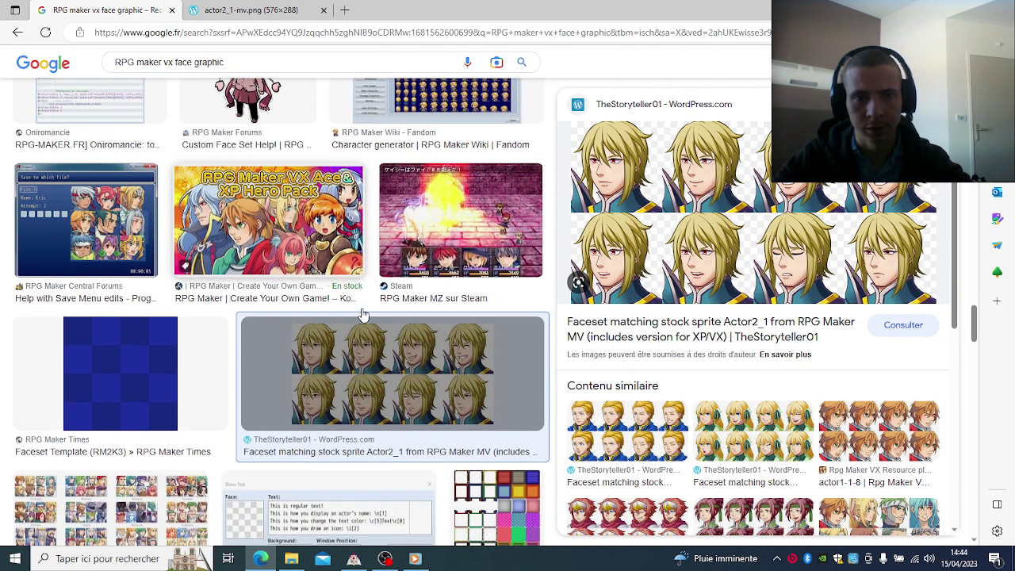
pyautogui.scroll(-4, 362, 314)
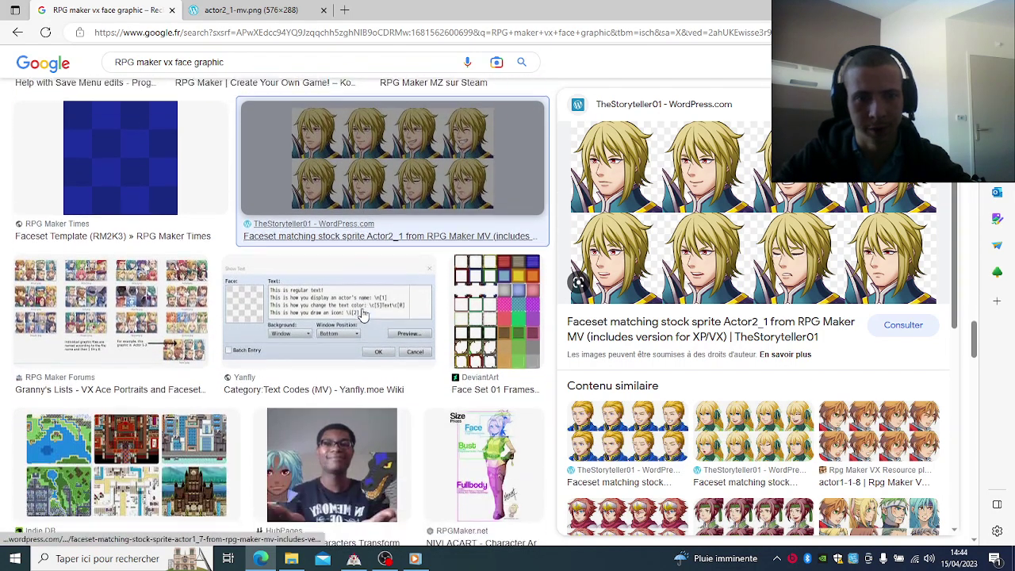
pyautogui.scroll(-4, 362, 315)
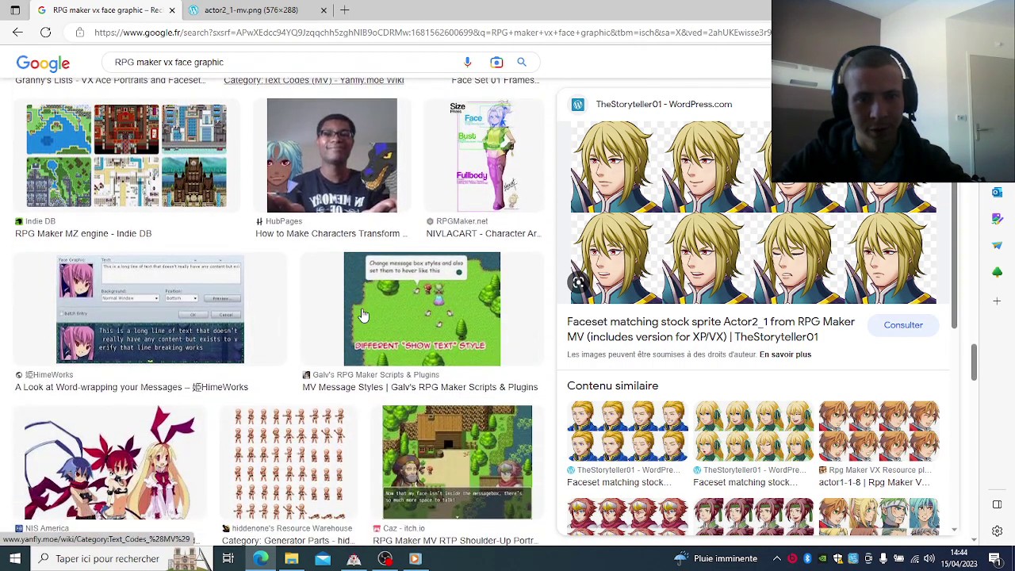
pyautogui.scroll(-2, 362, 315)
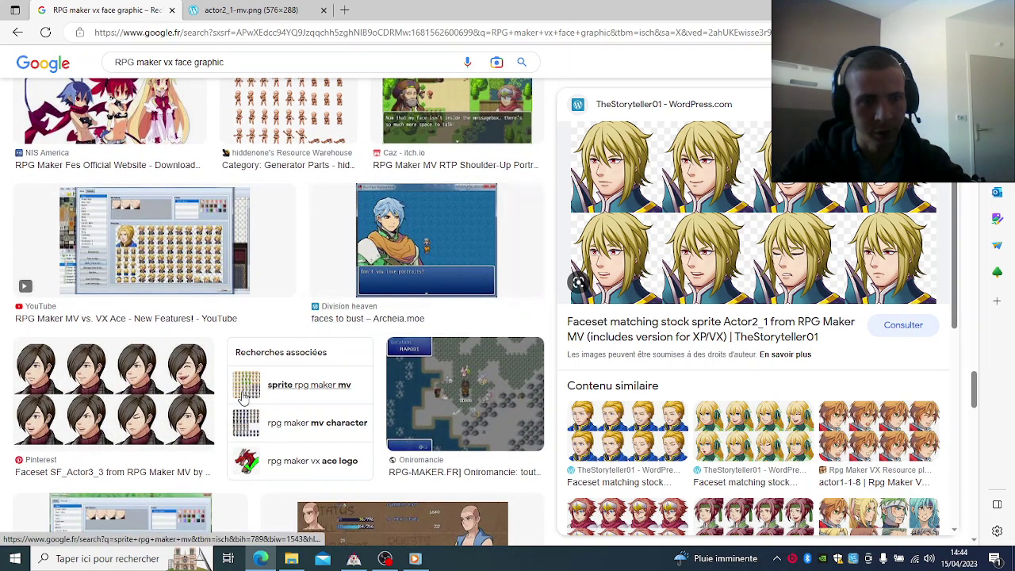
pyautogui.click(182, 389)
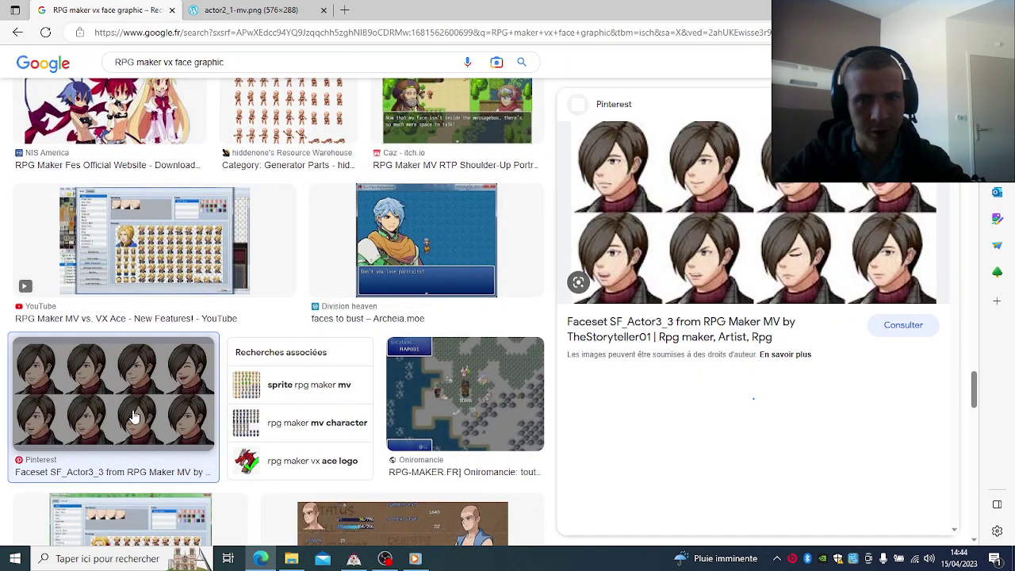
pyautogui.click(745, 227)
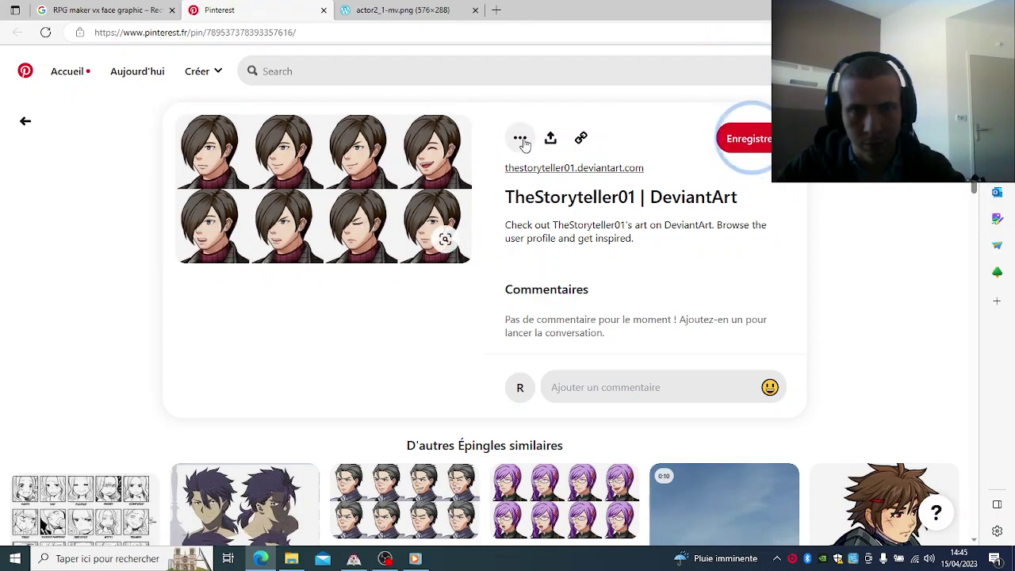
pyautogui.click(519, 139)
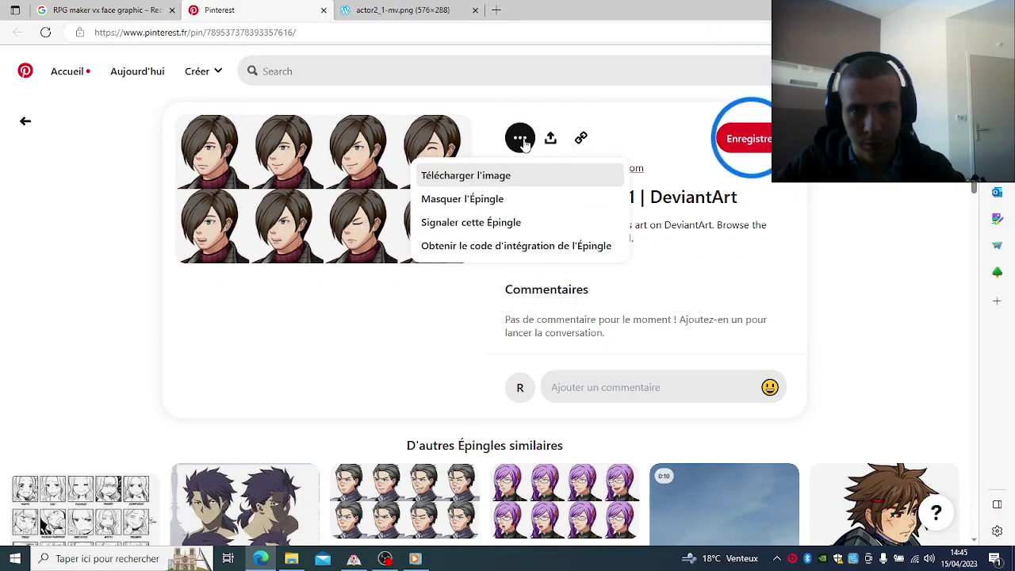
pyautogui.click(509, 184)
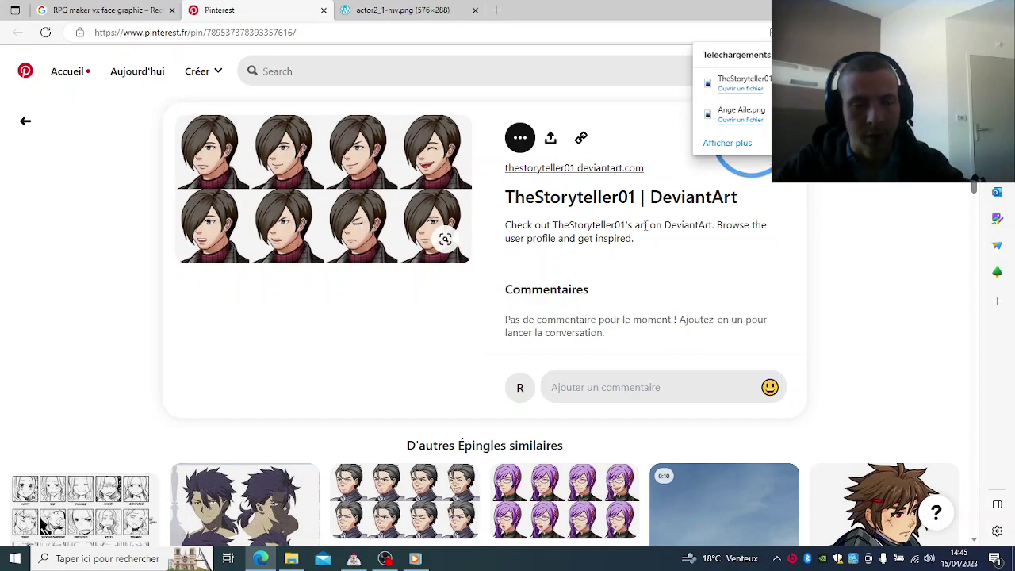
# Step: Browse the similar Pinterest pins for further face sets and return to RPG Maker VX
pyautogui.scroll(-4, 616, 251)
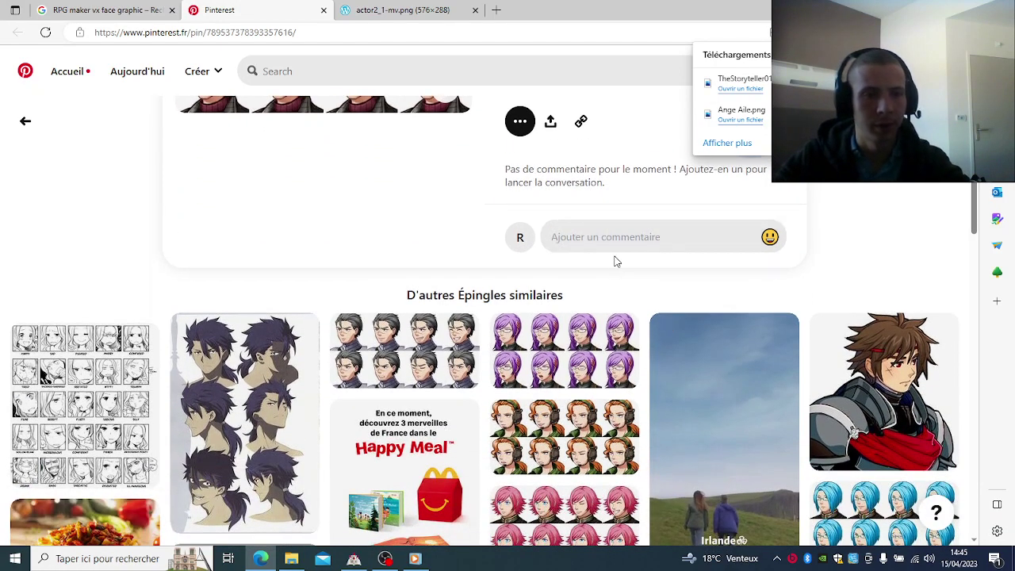
pyautogui.scroll(-5, 606, 258)
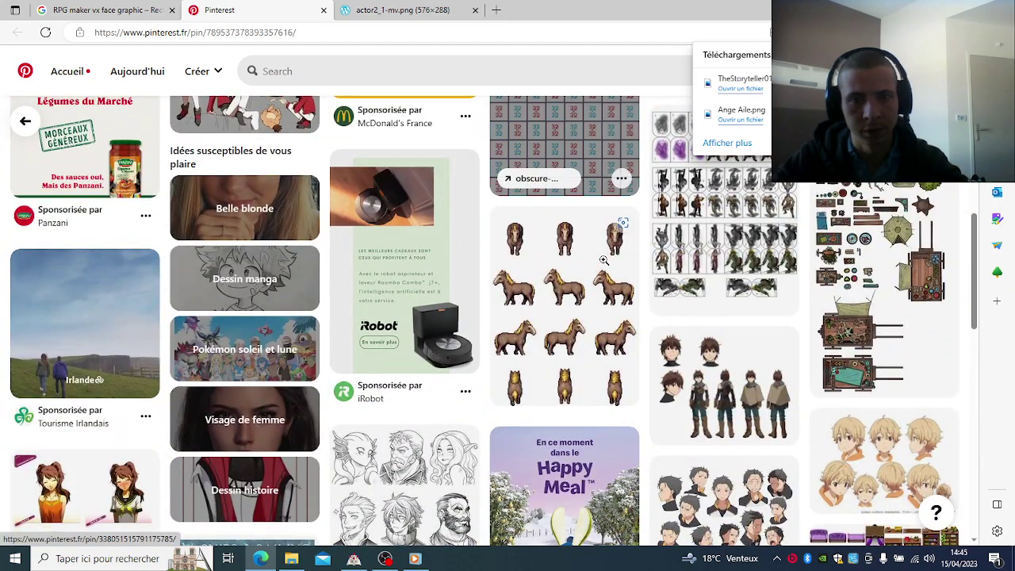
pyautogui.scroll(-2, 603, 260)
pyautogui.scroll(3, 602, 260)
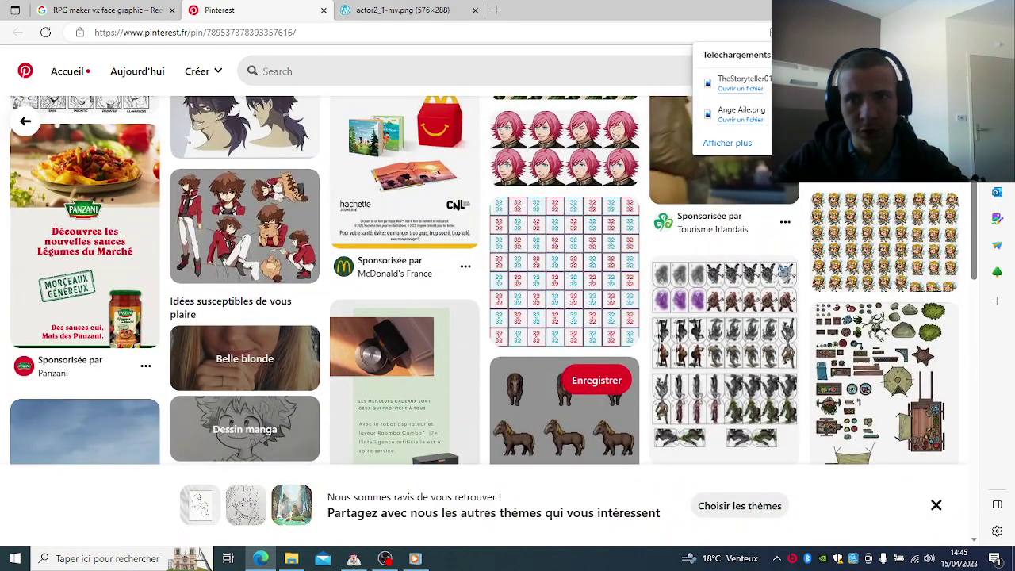
pyautogui.hotkey('alt', 'Tab')
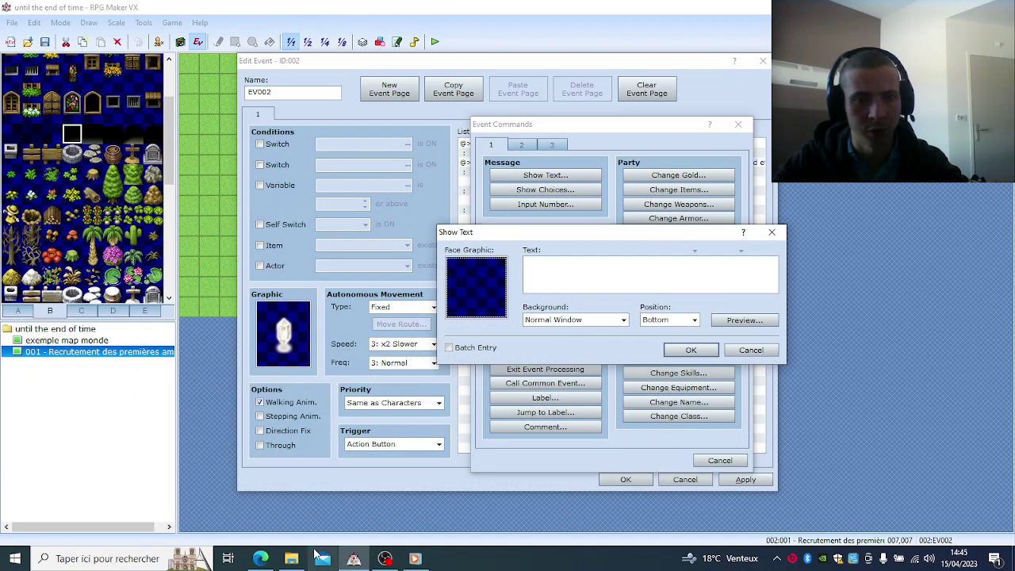
pyautogui.click(384, 558)
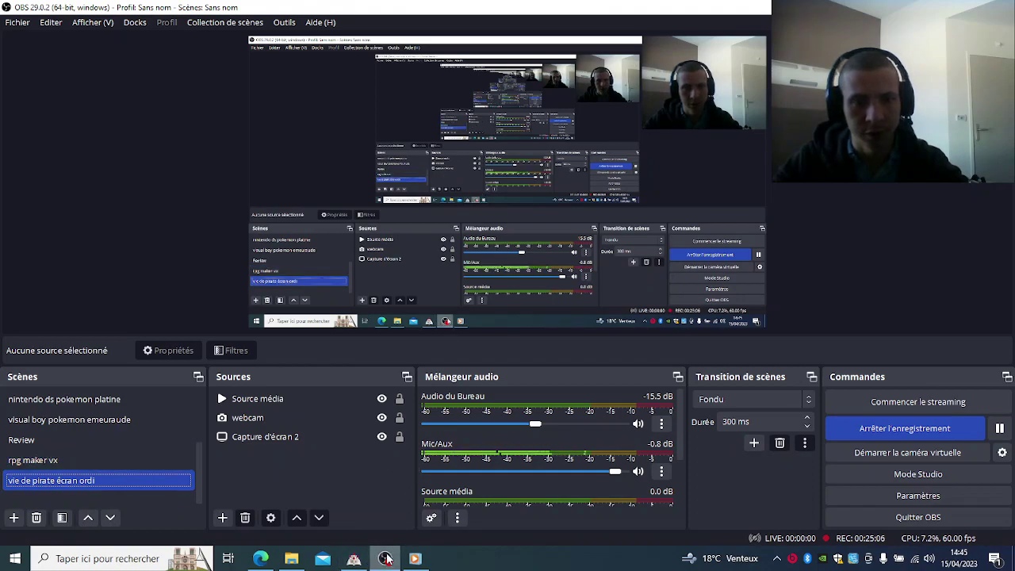
# Step: Return to RPG Maker VX, discard the empty message command and close the crystal event, keeping its existing choices
pyautogui.click(355, 559)
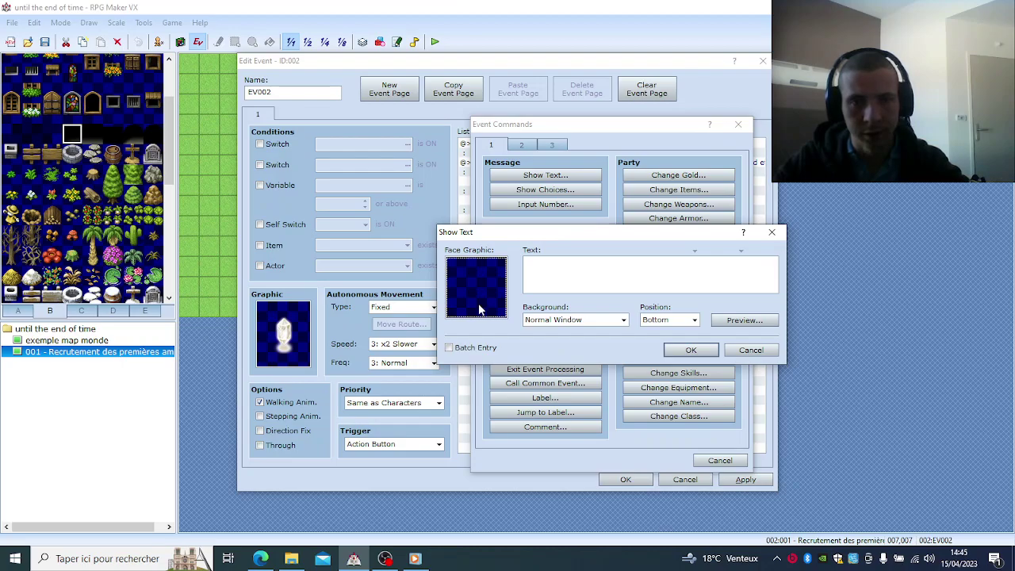
pyautogui.click(749, 351)
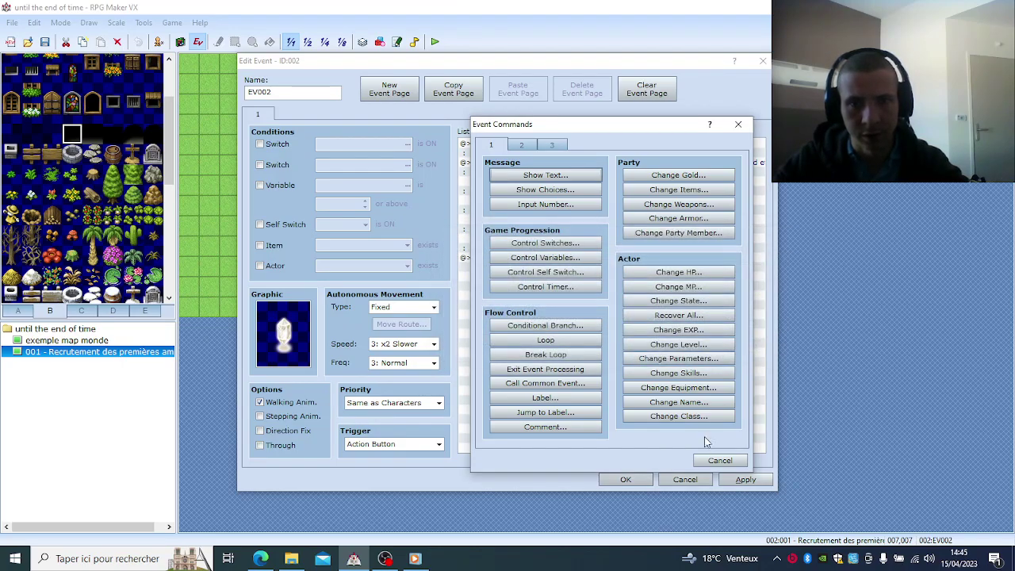
pyautogui.click(709, 460)
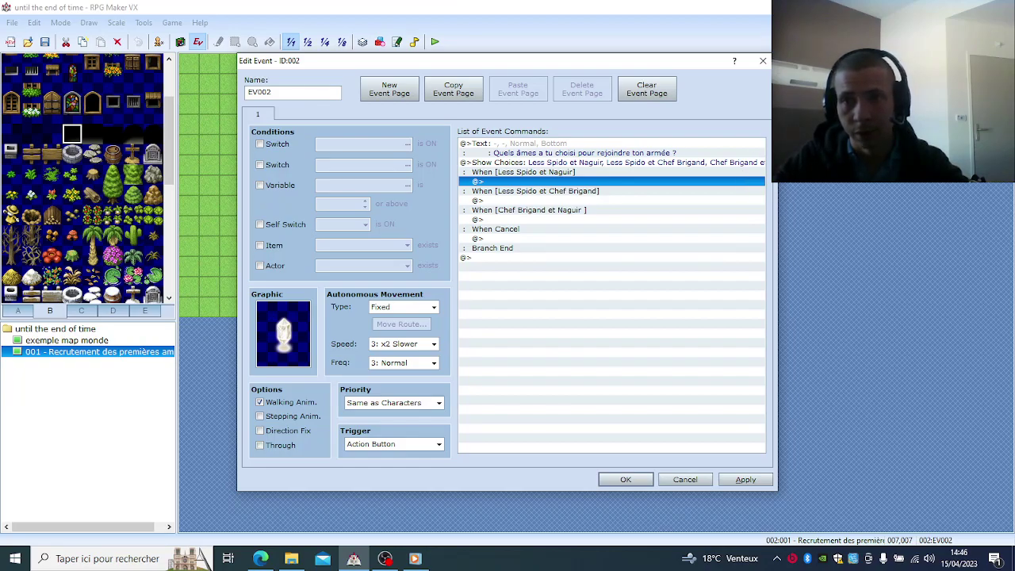
pyautogui.click(636, 482)
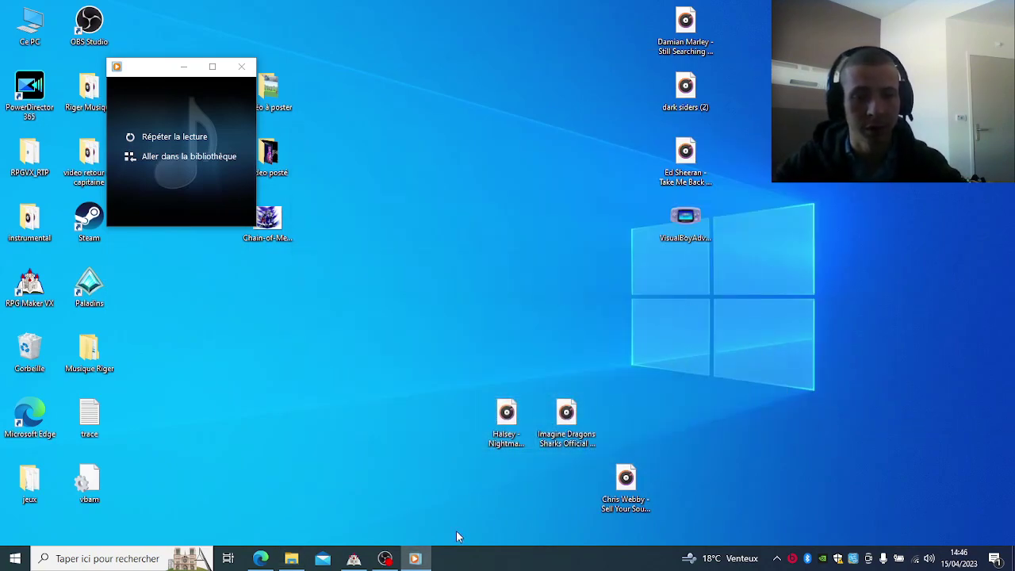
# Step: Switch to Windows Media Player, replay the instrumental track in a maximized window, toggle repeat and skip to near the track's end
pyautogui.click(427, 560)
pyautogui.click(427, 560)
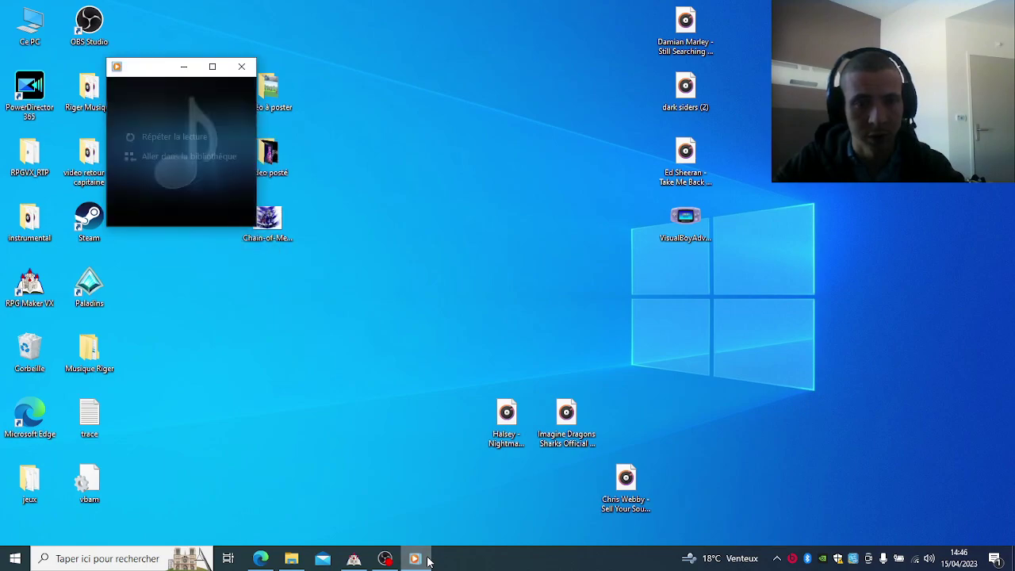
pyautogui.click(188, 215)
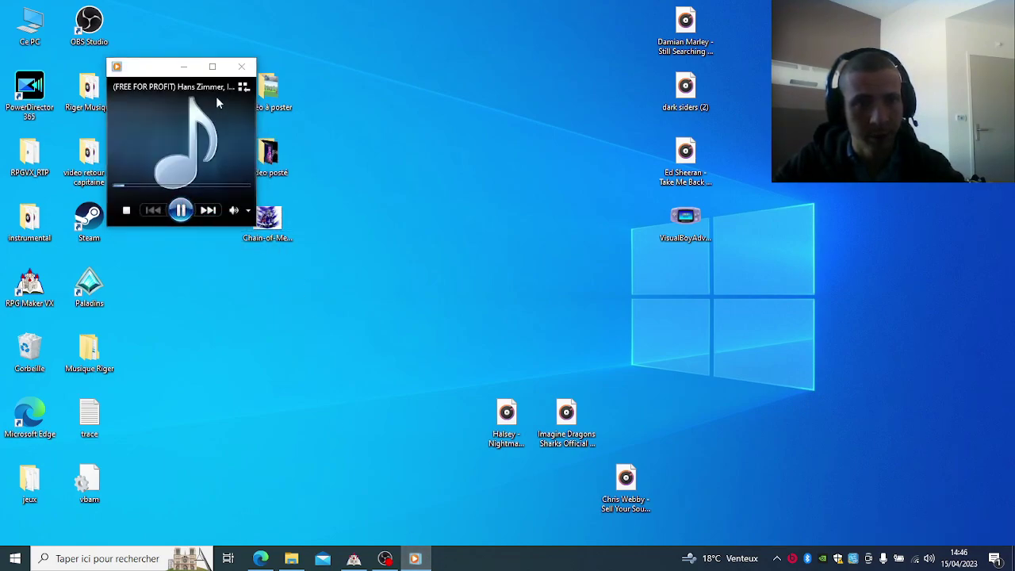
pyautogui.click(211, 67)
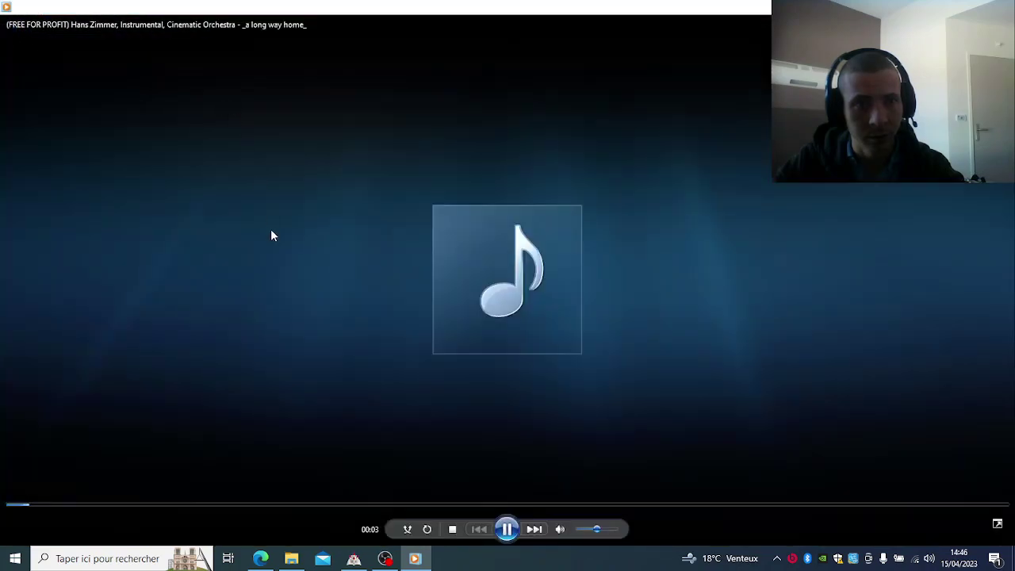
pyautogui.click(426, 529)
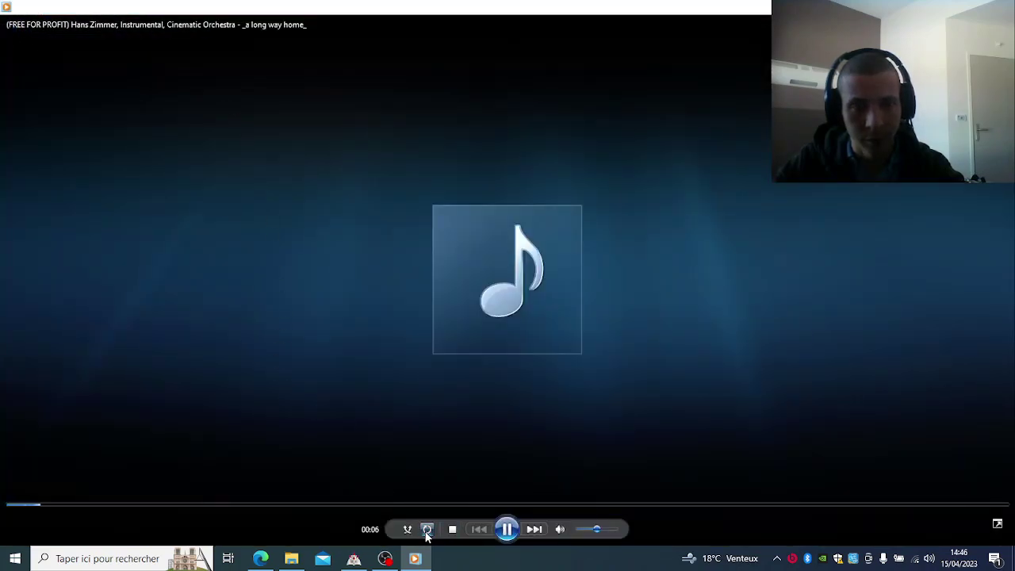
pyautogui.click(1001, 506)
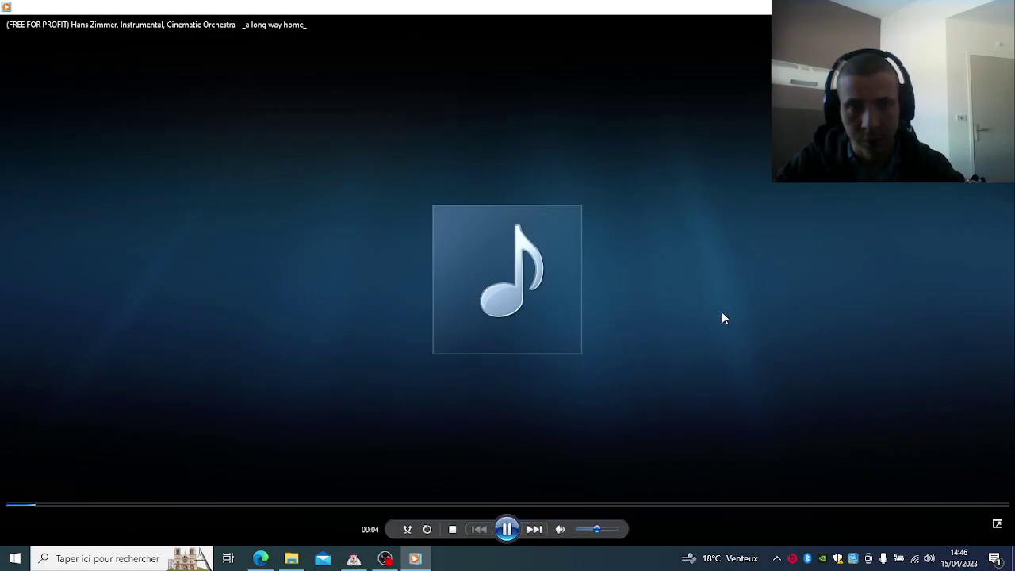
# Step: Play all tracks from the desktop's instrumental folder in Windows Media Player and put the player out of the way
pyautogui.press('super+d')
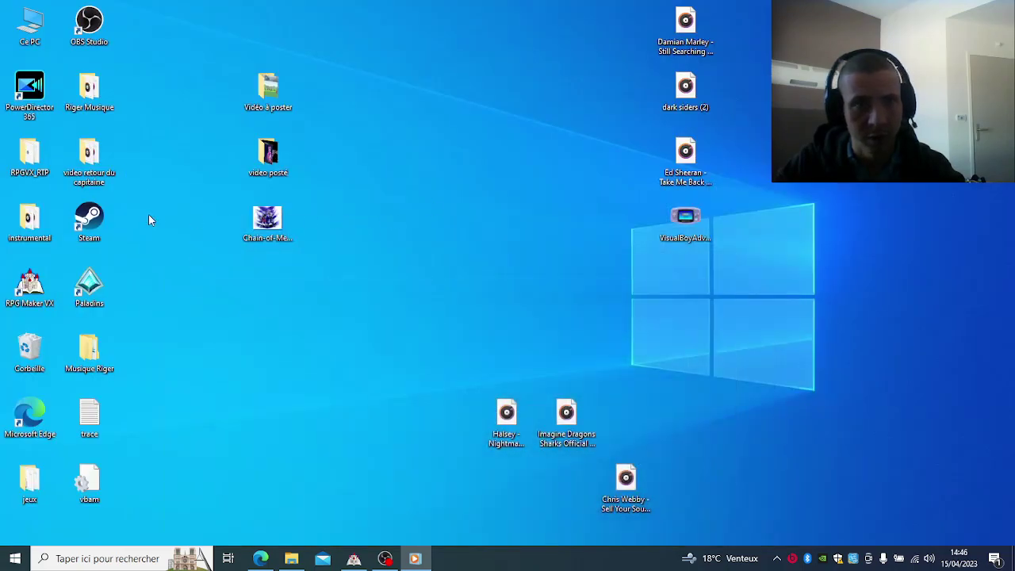
pyautogui.doubleClick(38, 238)
pyautogui.hotkey('ctrl', 'a')
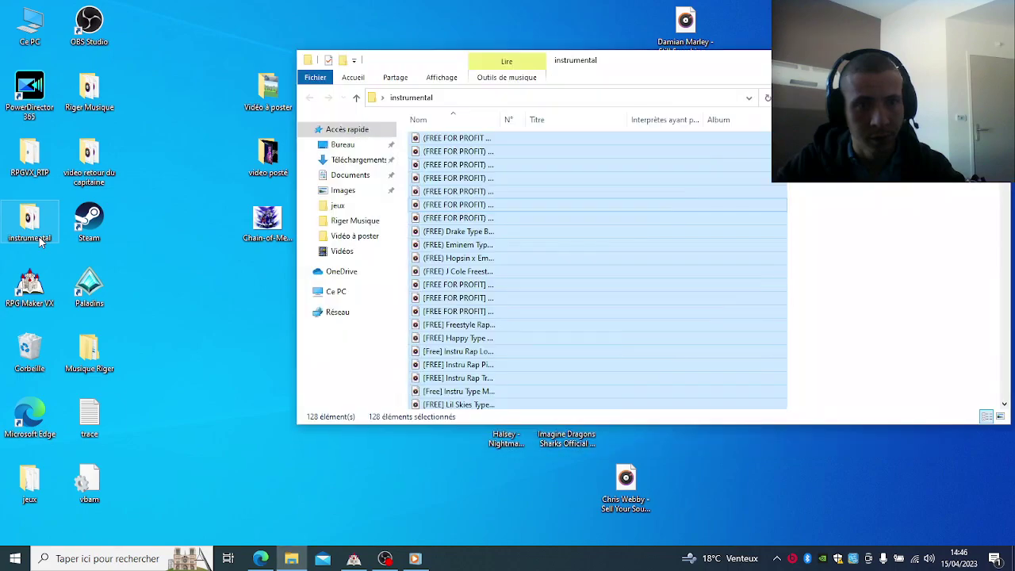
pyautogui.rightClick(452, 224)
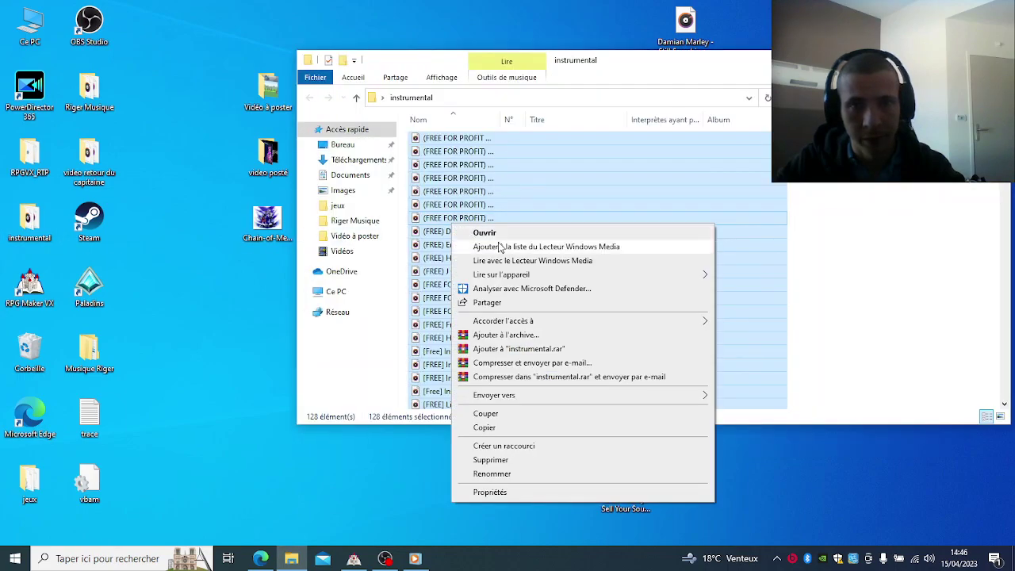
pyautogui.click(554, 260)
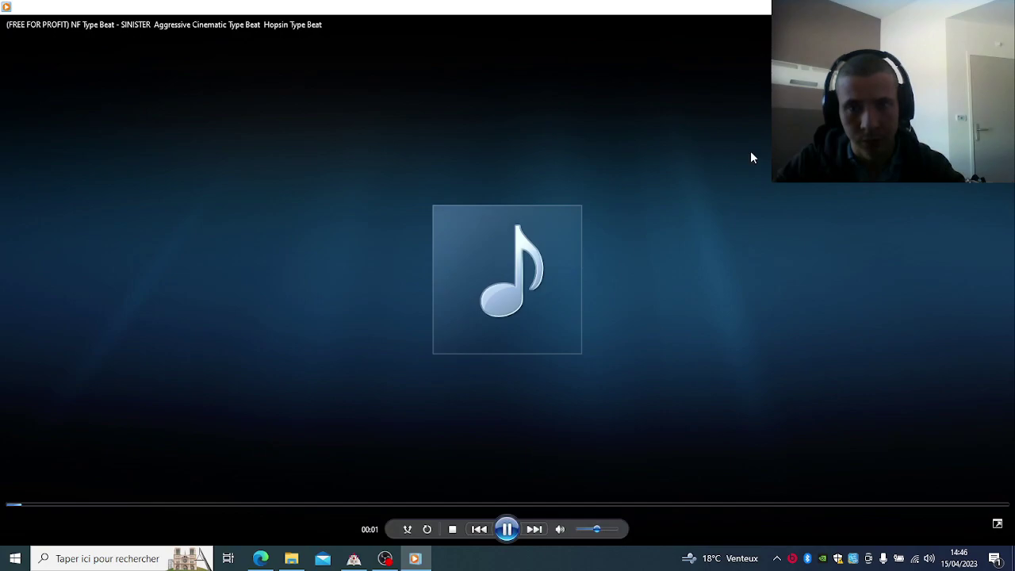
pyautogui.click(413, 558)
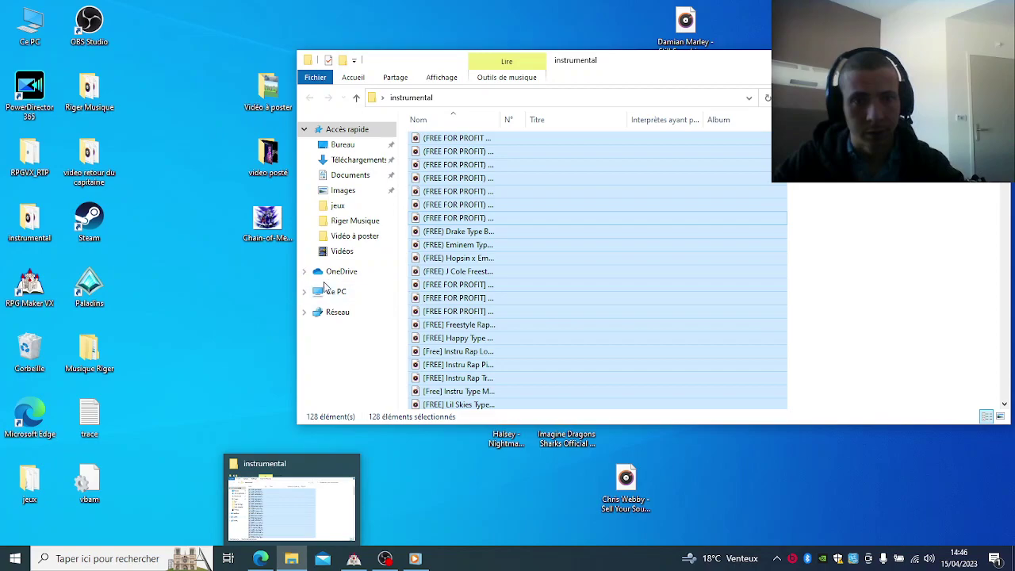
# Step: Show the Téléchargements folder in File Explorer and open the project's Documents > RPGVX > until the end of time > Graphics > Faces folder in a second window
pyautogui.click(347, 161)
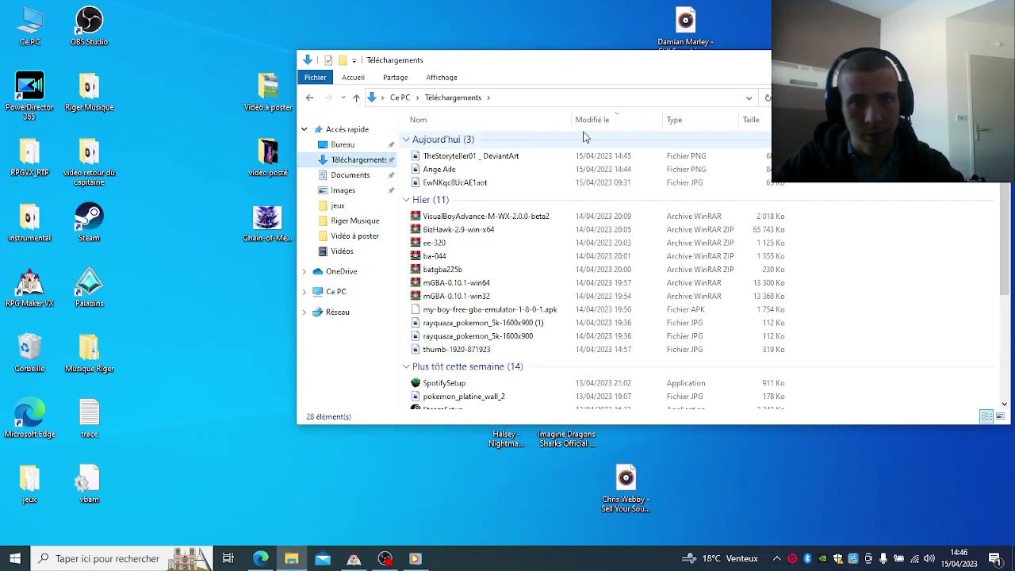
pyautogui.press('super+d')
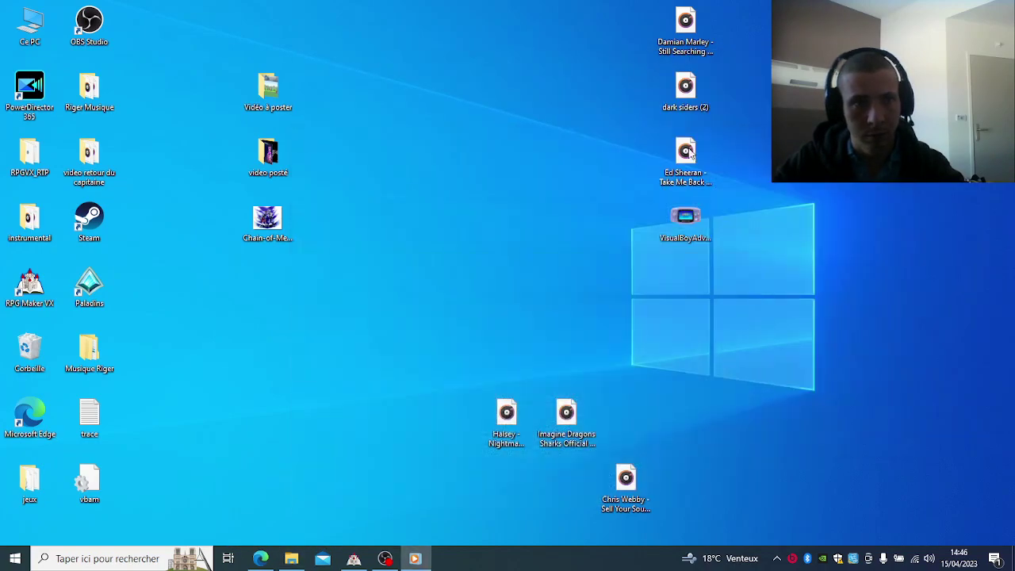
pyautogui.doubleClick(34, 174)
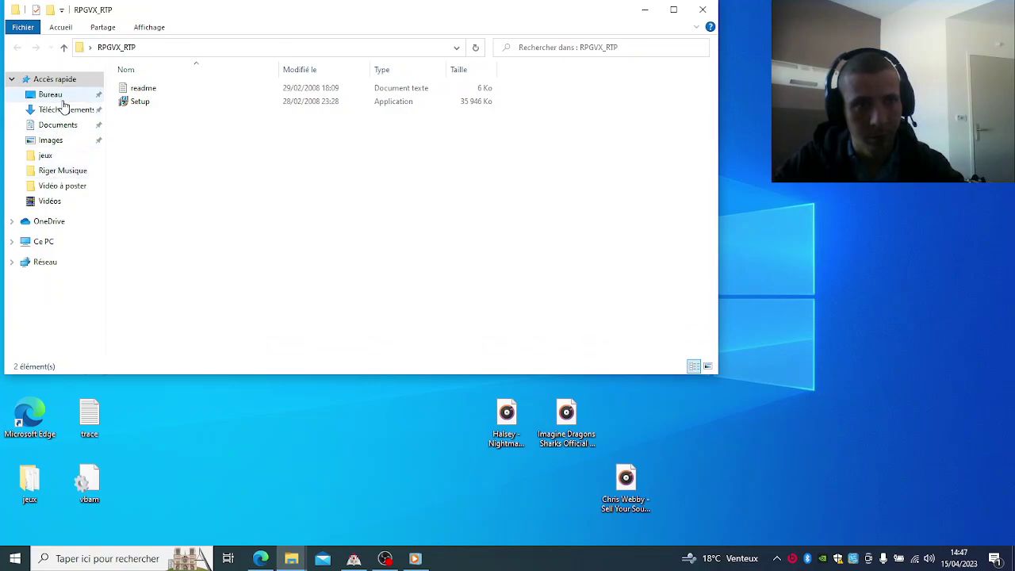
pyautogui.click(59, 125)
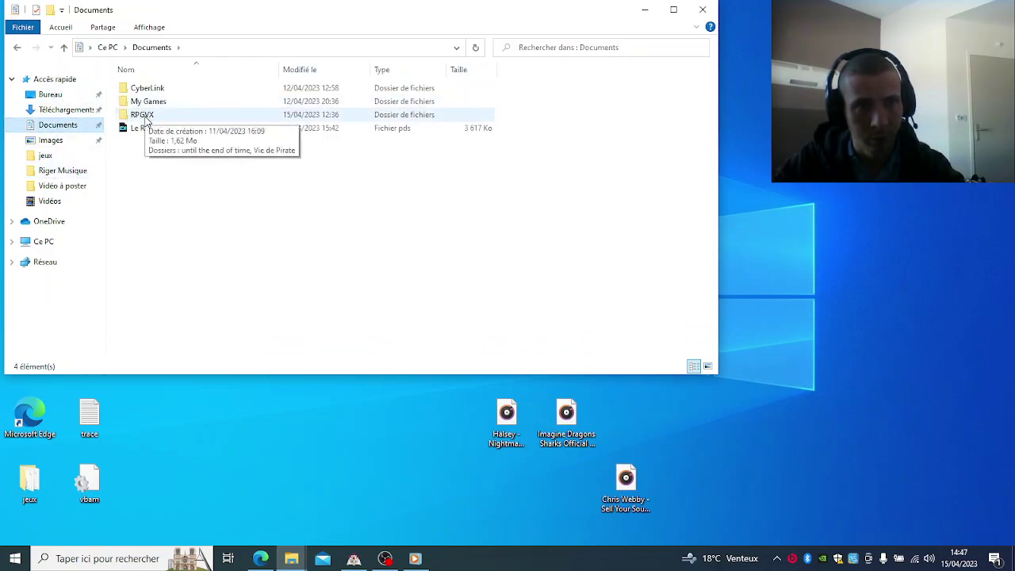
pyautogui.doubleClick(143, 116)
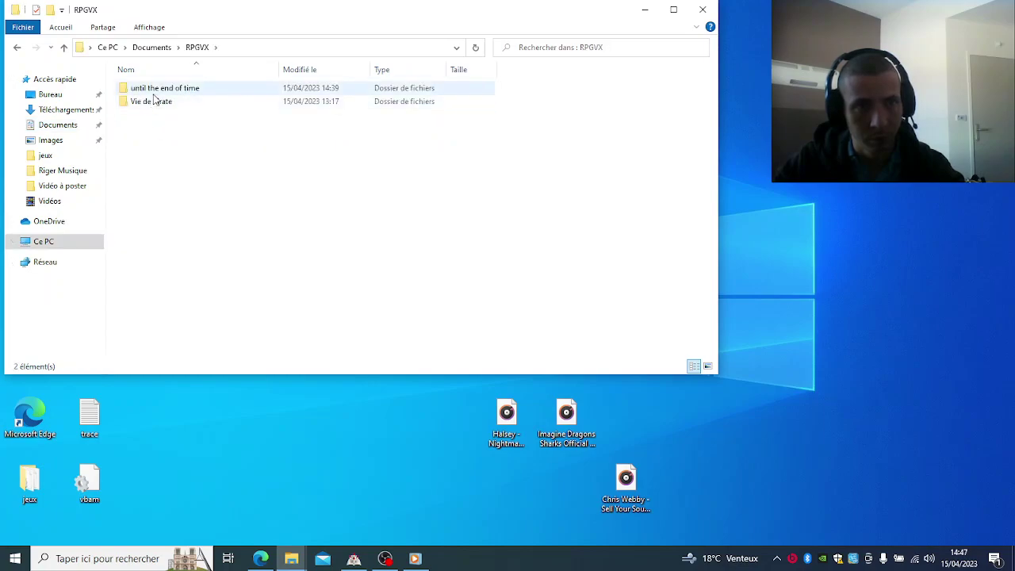
pyautogui.doubleClick(151, 88)
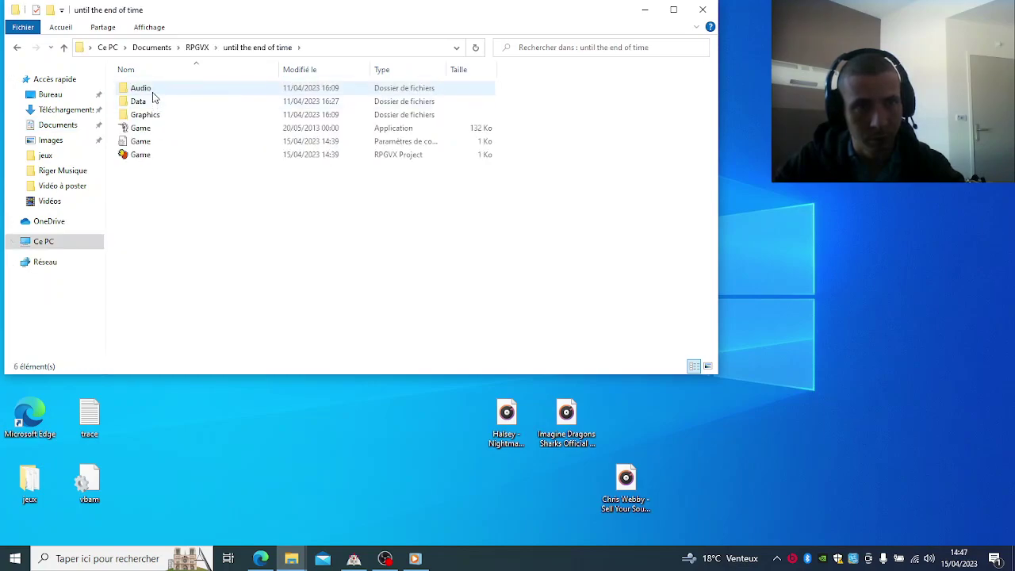
pyautogui.doubleClick(151, 115)
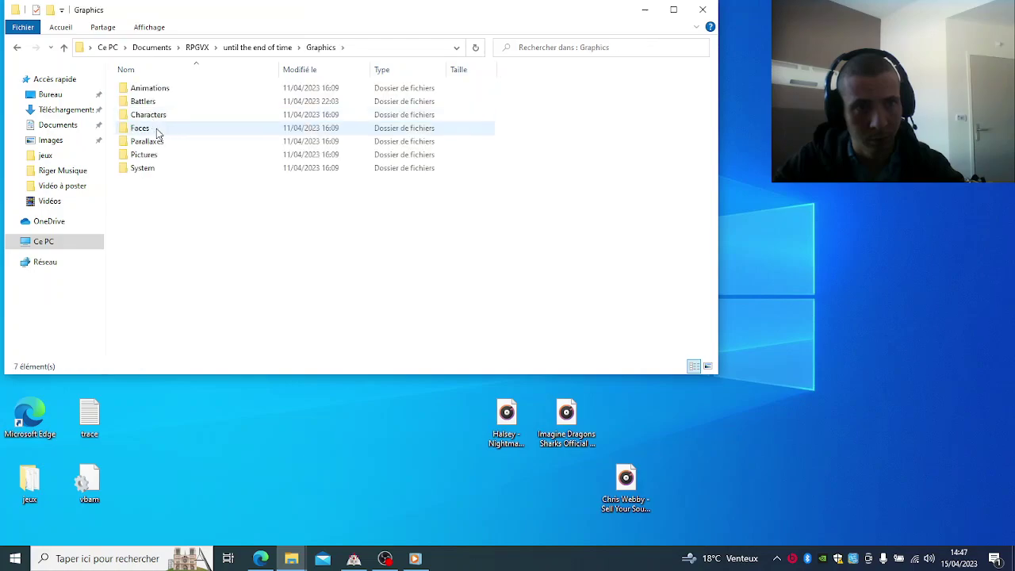
pyautogui.doubleClick(142, 128)
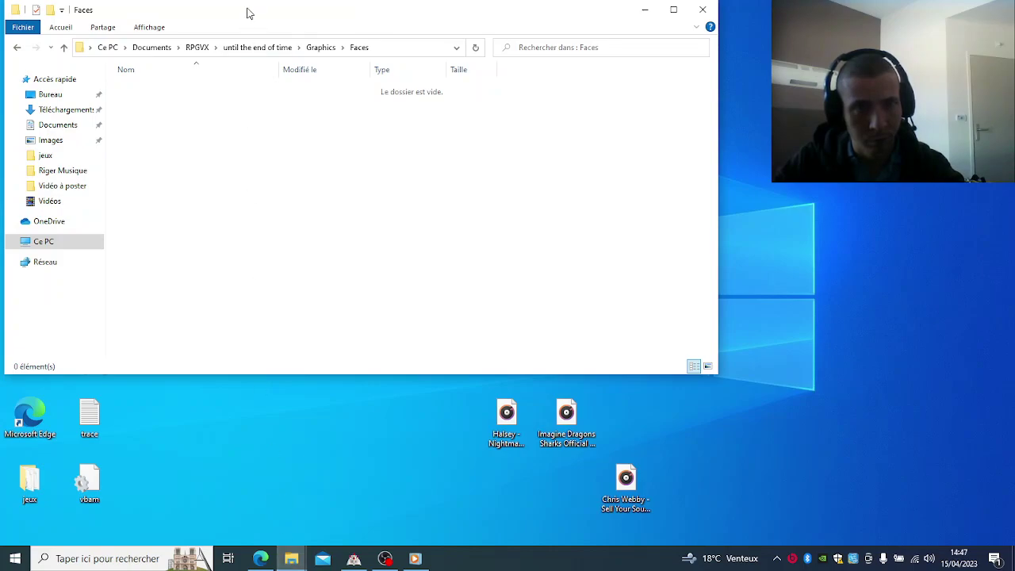
# Step: Place the Faces and Téléchargements windows side by side, move both downloaded faceset PNGs into Faces and close the Téléchargements window
pyautogui.moveTo(249, 11); pyautogui.dragTo(1, 87)
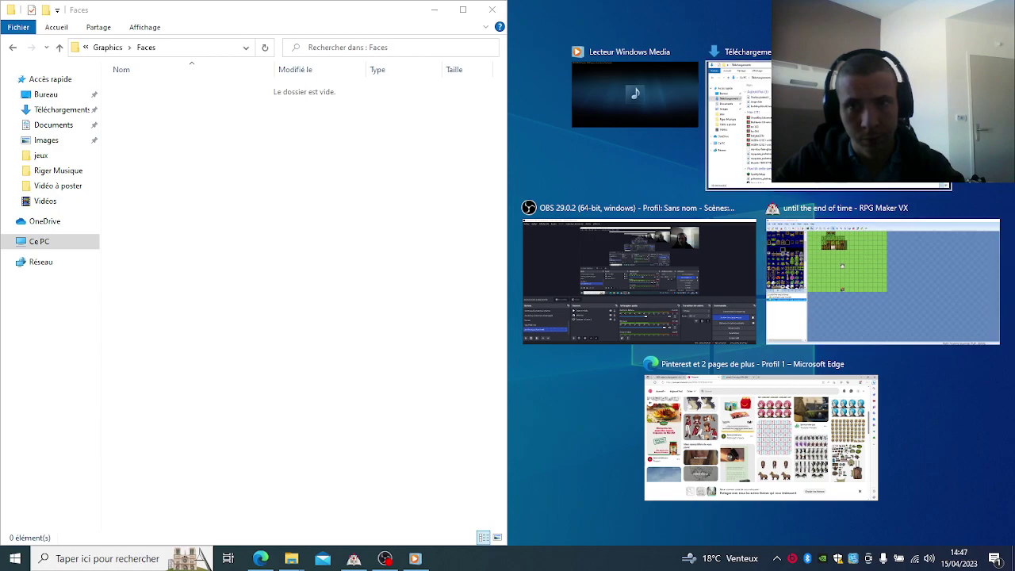
pyautogui.click(705, 119)
pyautogui.moveTo(701, 119); pyautogui.dragTo(627, 107)
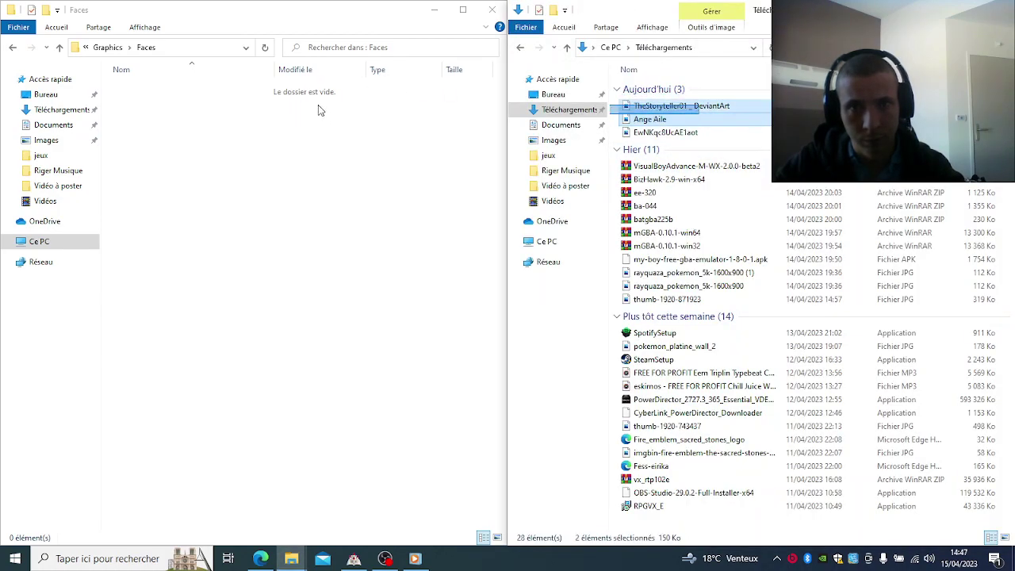
pyautogui.moveTo(723, 110); pyautogui.dragTo(345, 118)
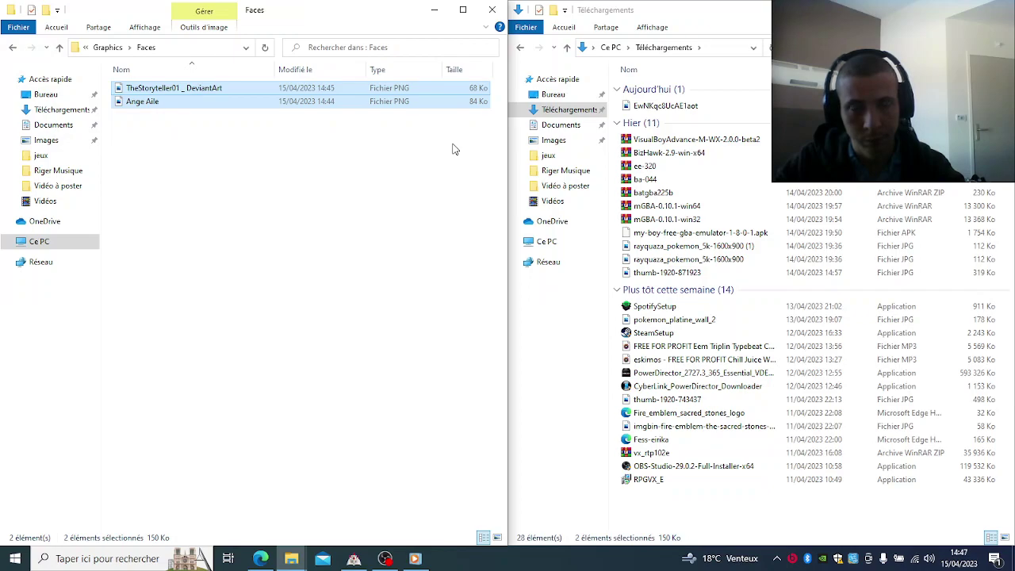
pyautogui.hotkey('alt', 'F4')
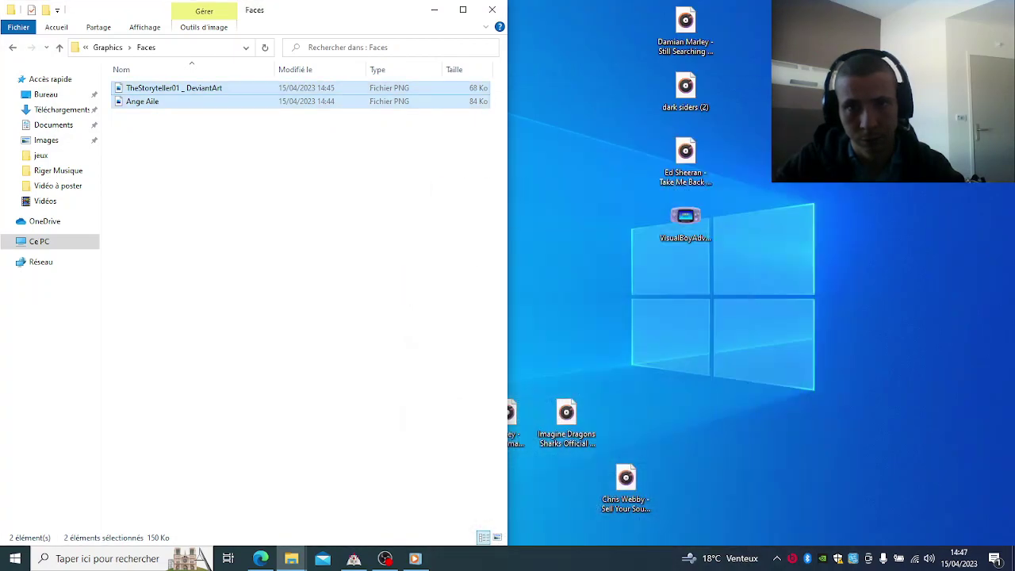
pyautogui.click(385, 558)
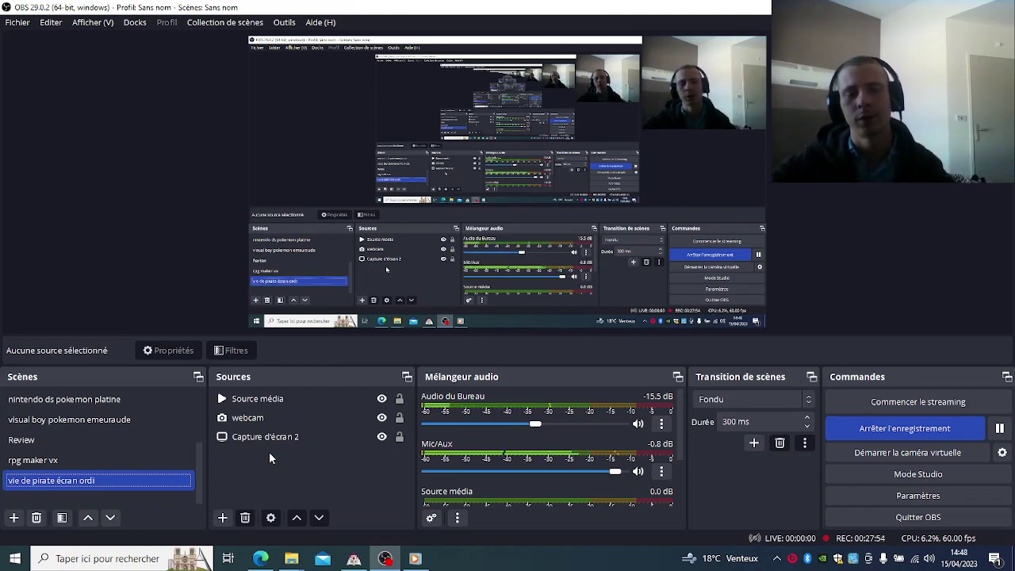
pyautogui.click(295, 417)
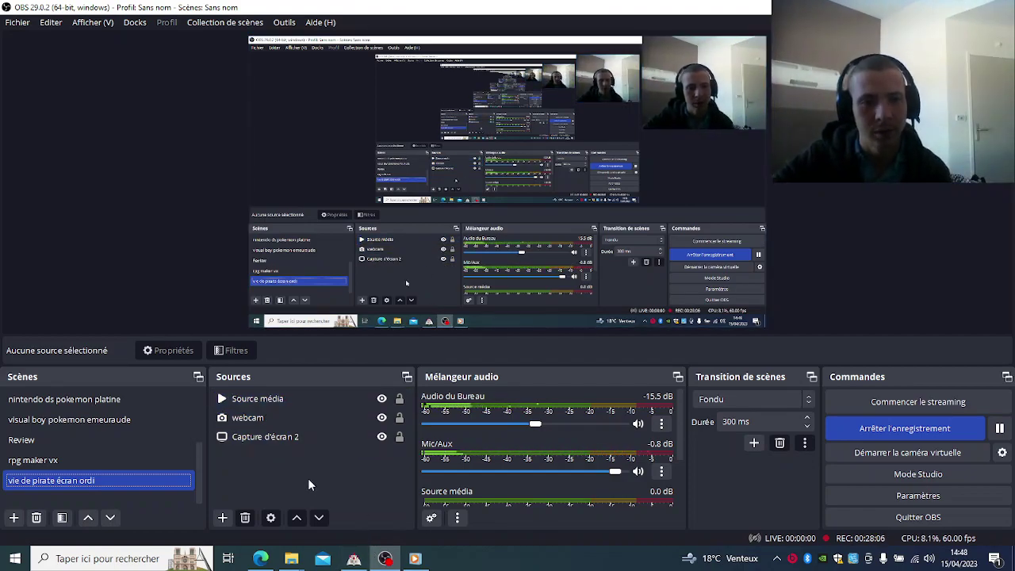
pyautogui.click(119, 461)
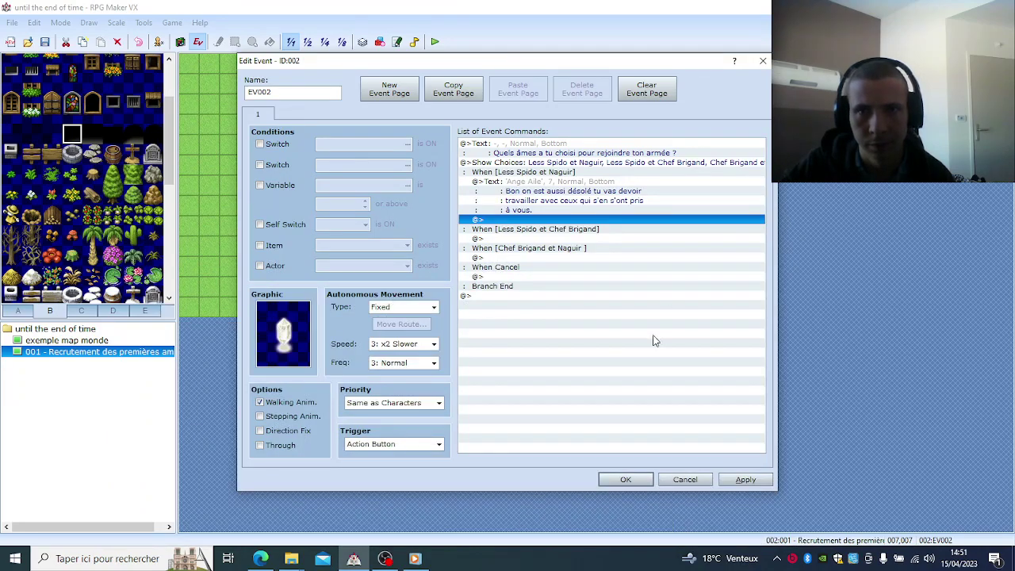
# Step: Confirm the crystal event with its Ange Aile message and open the Ange Aile image from the Faces folder in Paint
pyautogui.click(626, 480)
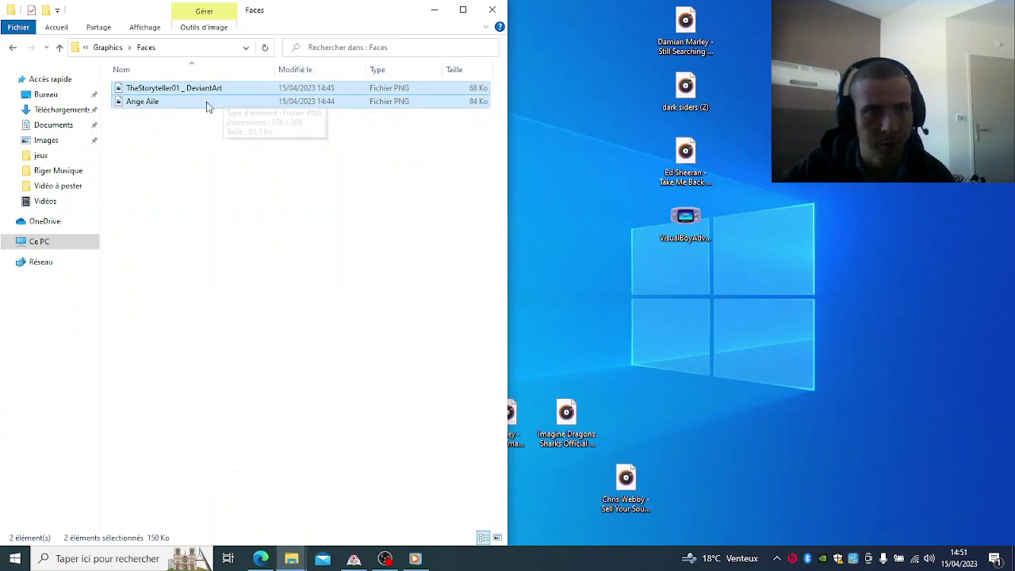
pyautogui.click(150, 125)
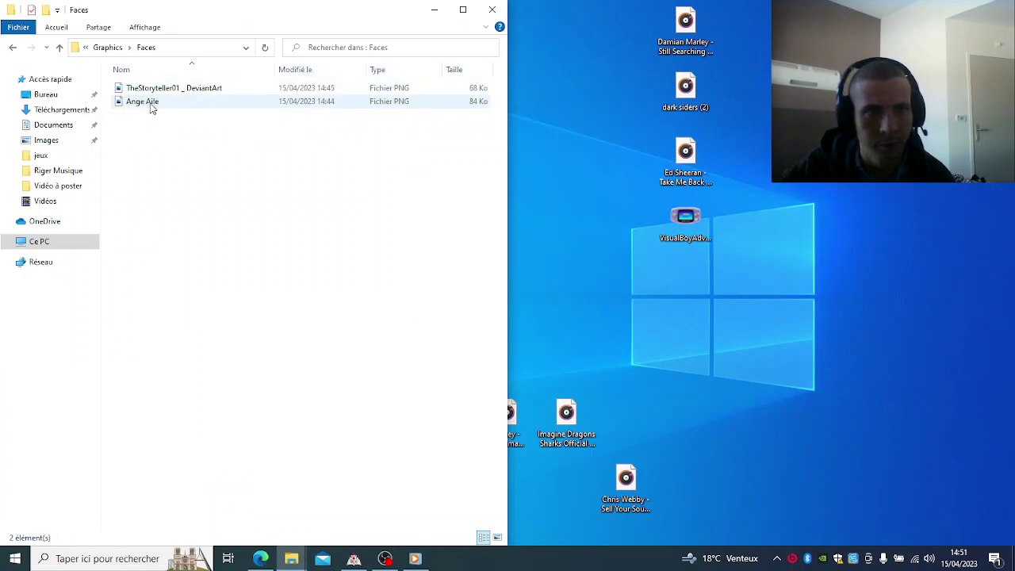
pyautogui.click(151, 103)
pyautogui.rightClick(150, 103)
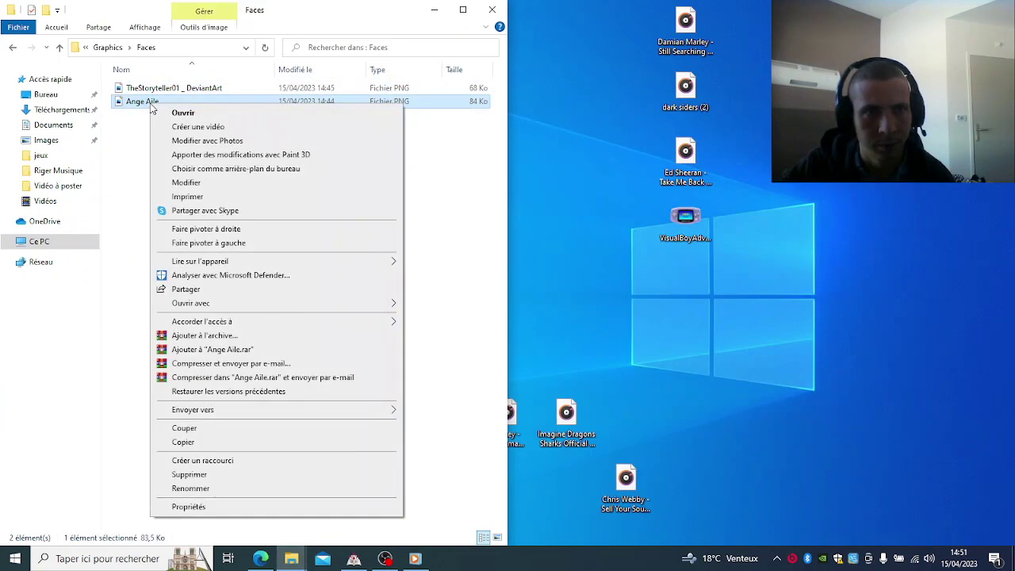
pyautogui.click(187, 183)
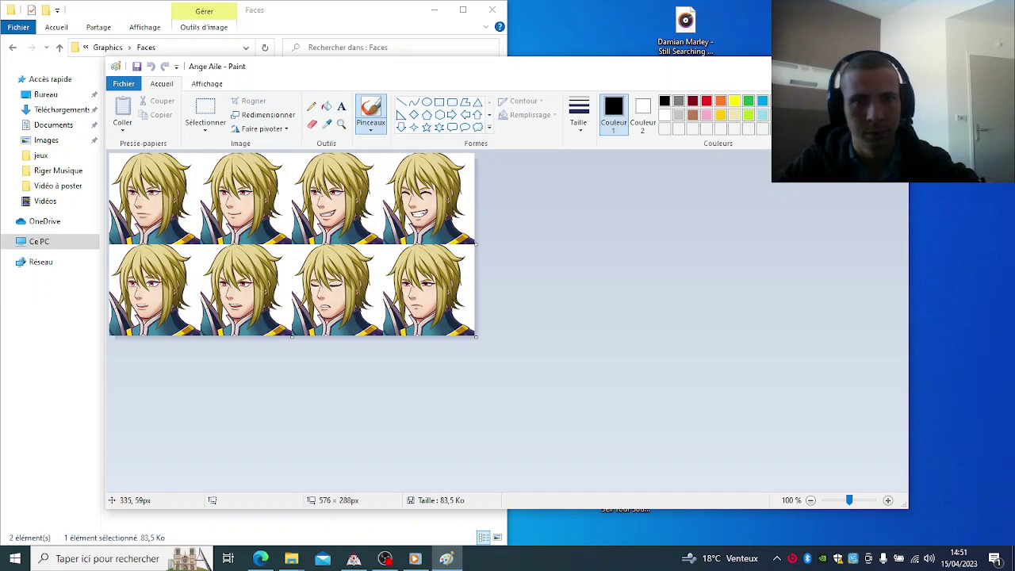
# Step: Shrink the whole Ange Aile faceset to about 439 × 220 px, crop the canvas to it, save the image and close Paint
pyautogui.hotkey('ctrl', 'a')
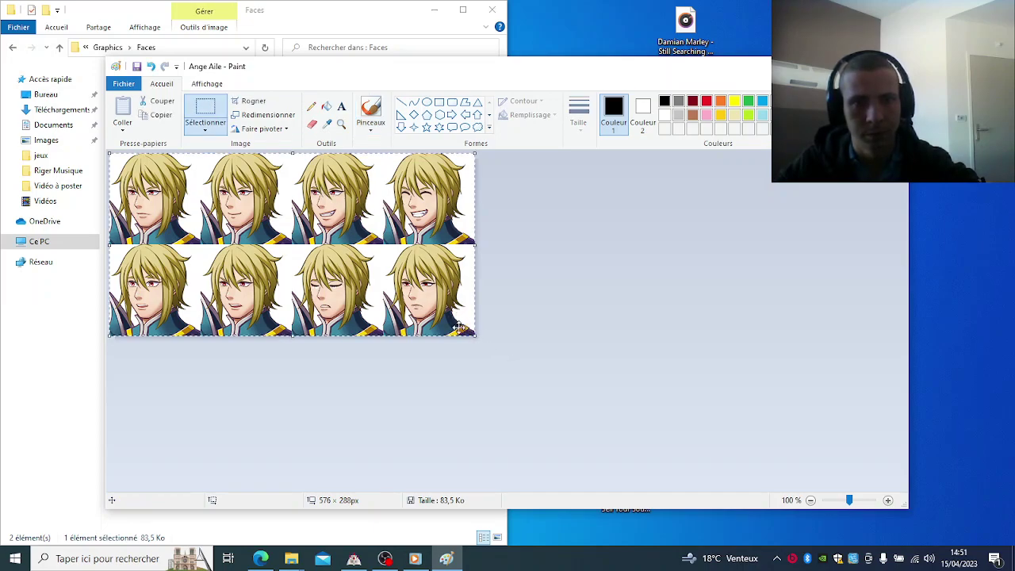
pyautogui.moveTo(470, 333); pyautogui.dragTo(388, 291)
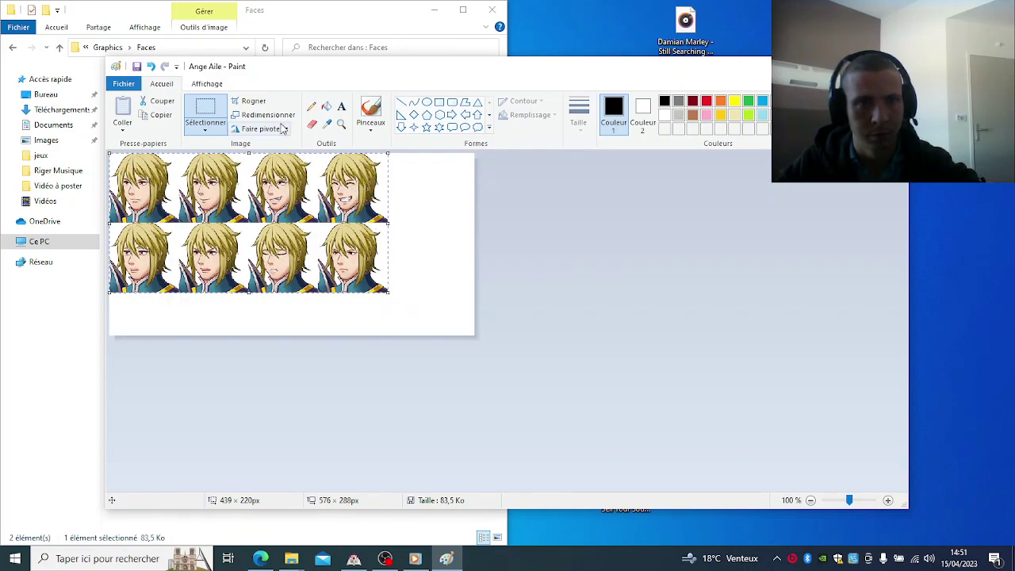
pyautogui.click(235, 106)
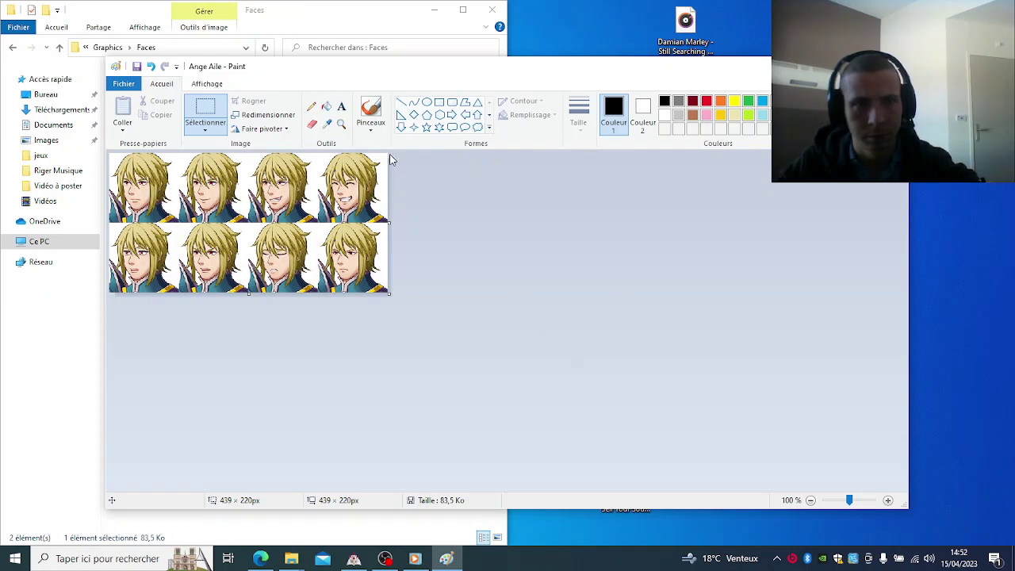
pyautogui.click(137, 66)
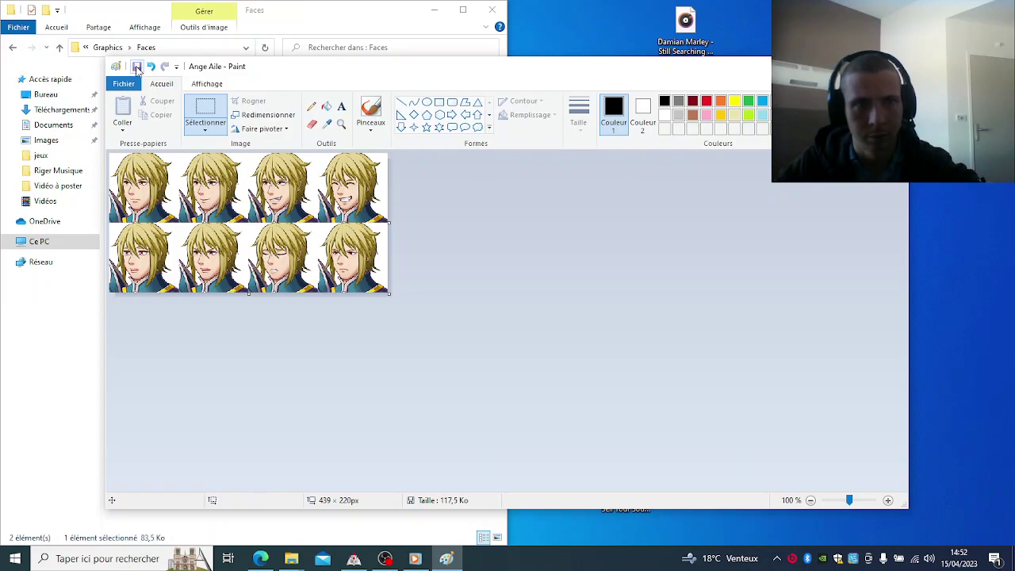
pyautogui.click(891, 66)
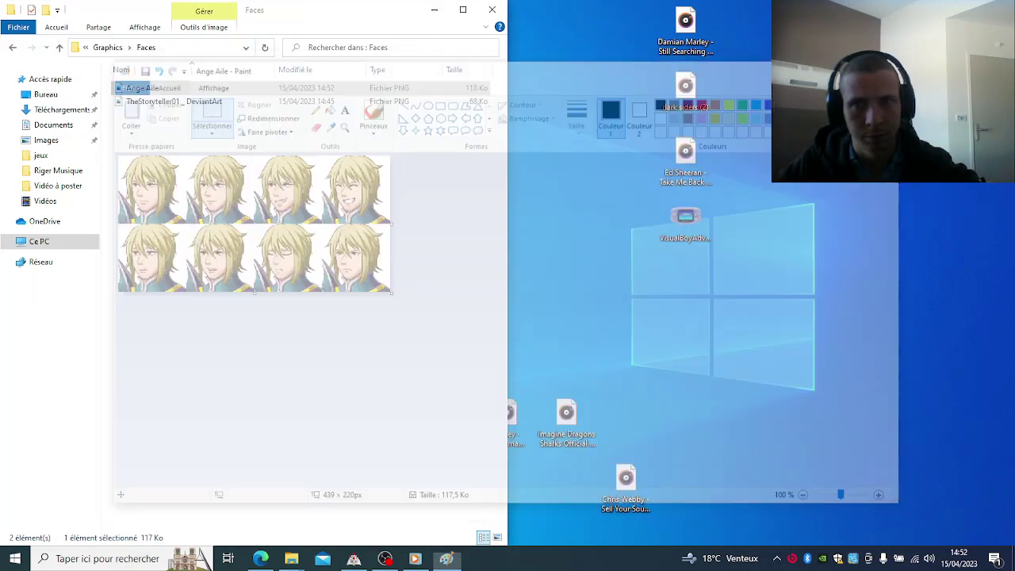
# Step: Return to RPG Maker VX with the media player put away and switch OBS to the rpg maker vx scene
pyautogui.click(415, 559)
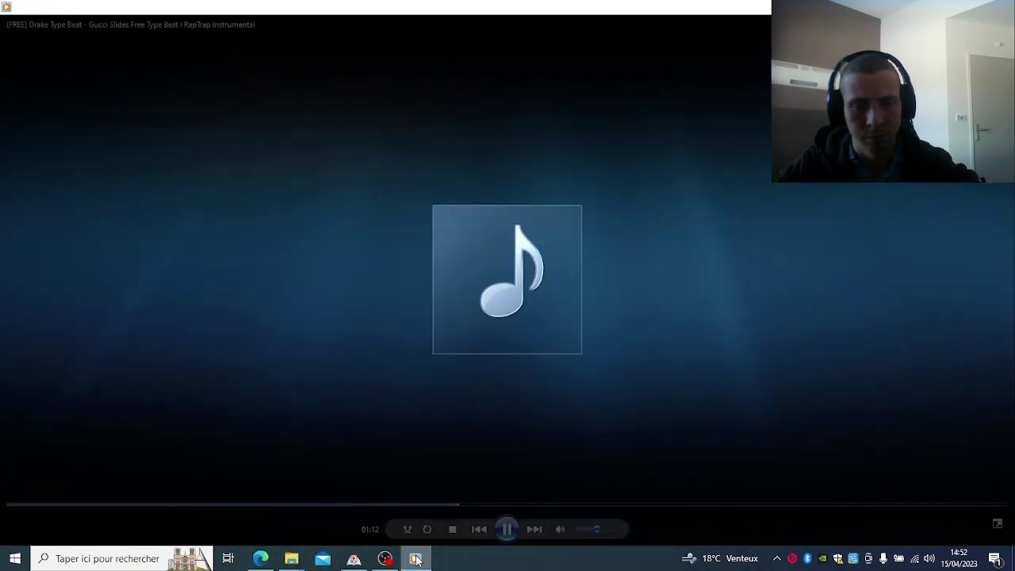
pyautogui.click(415, 559)
pyautogui.click(353, 559)
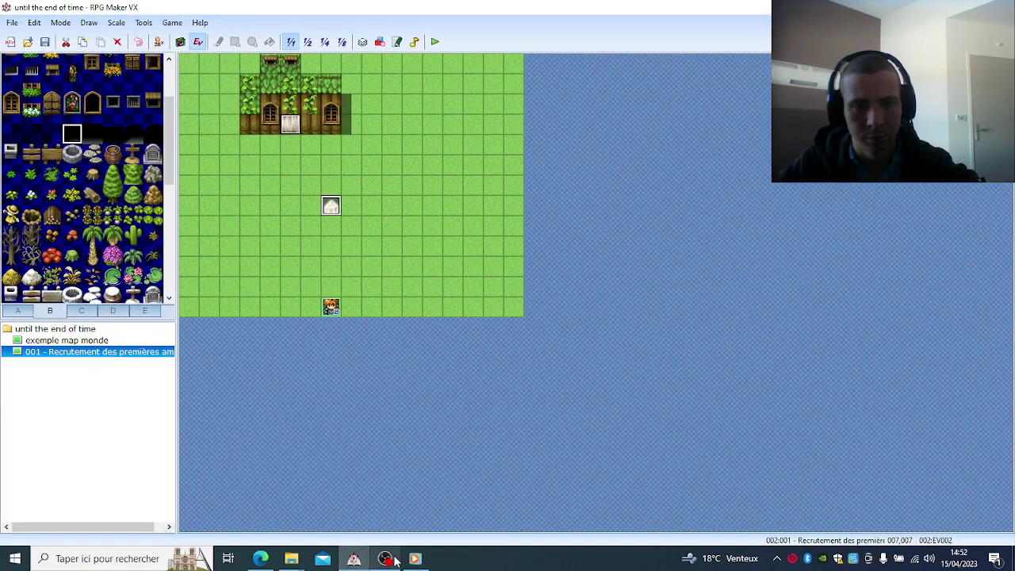
pyautogui.click(385, 559)
pyautogui.click(65, 457)
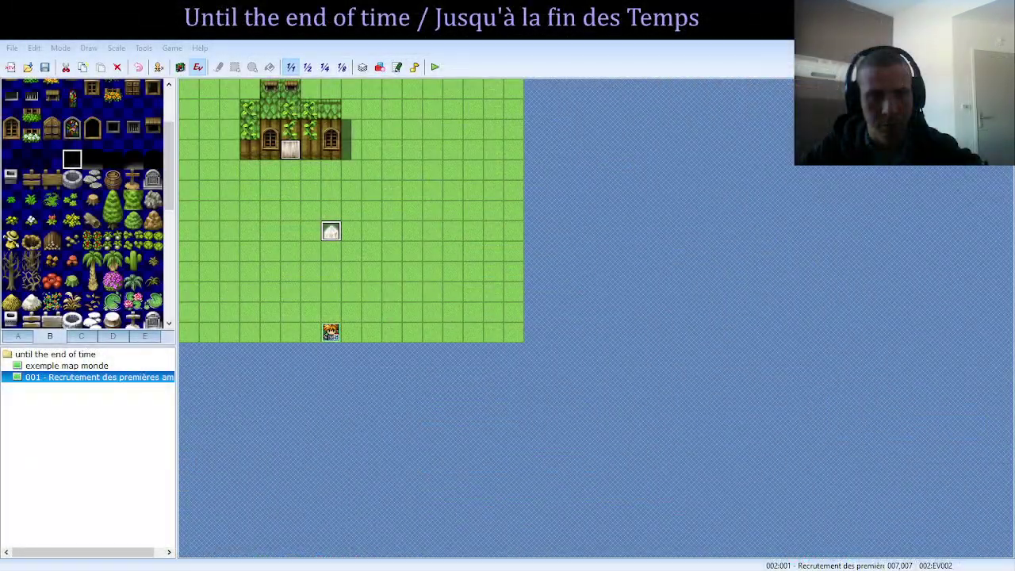
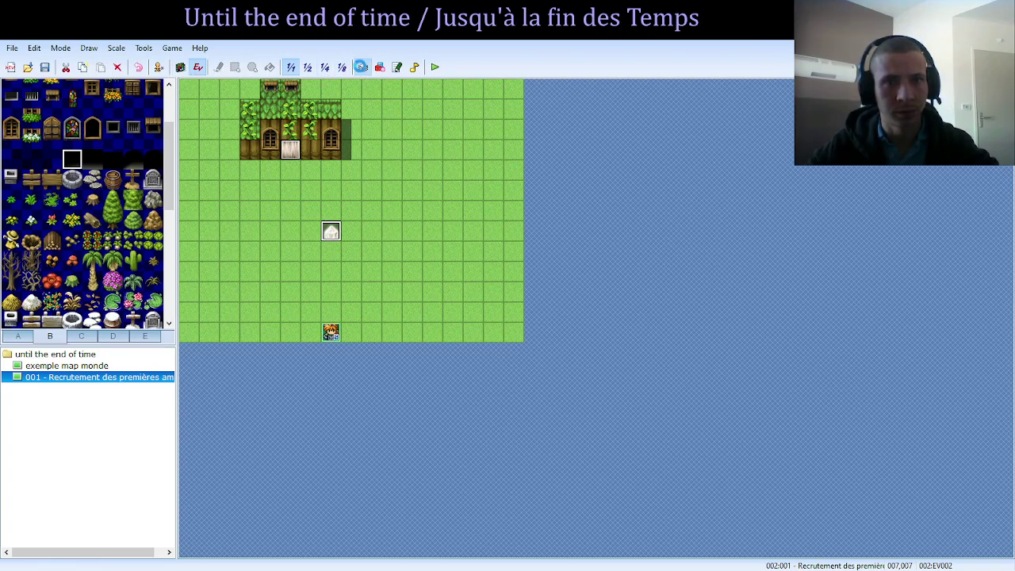
# Step: Open the database and the crystal event, and add a turbaned character event on the tile diagonally below the crystal
pyautogui.click(362, 67)
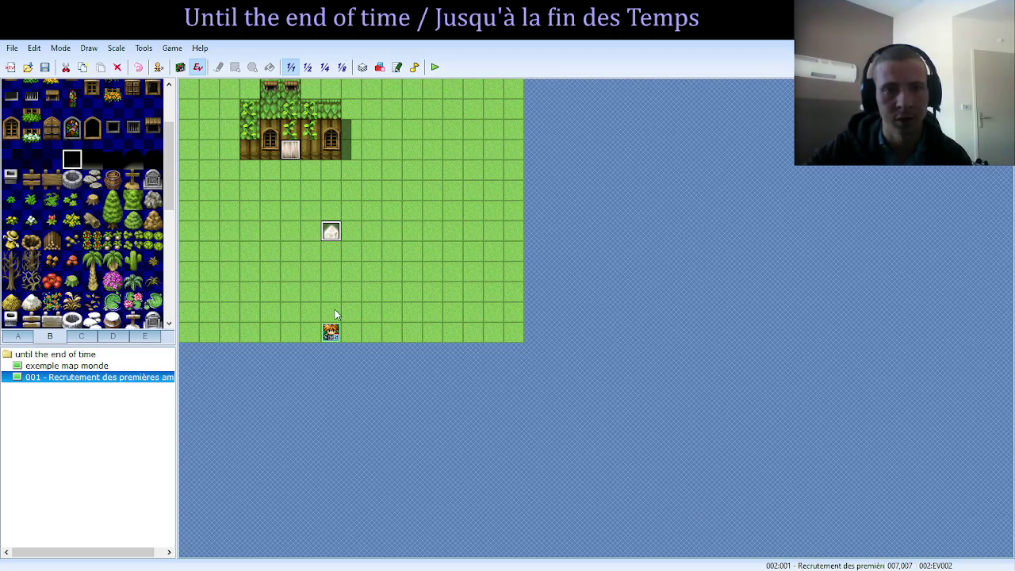
pyautogui.doubleClick(337, 230)
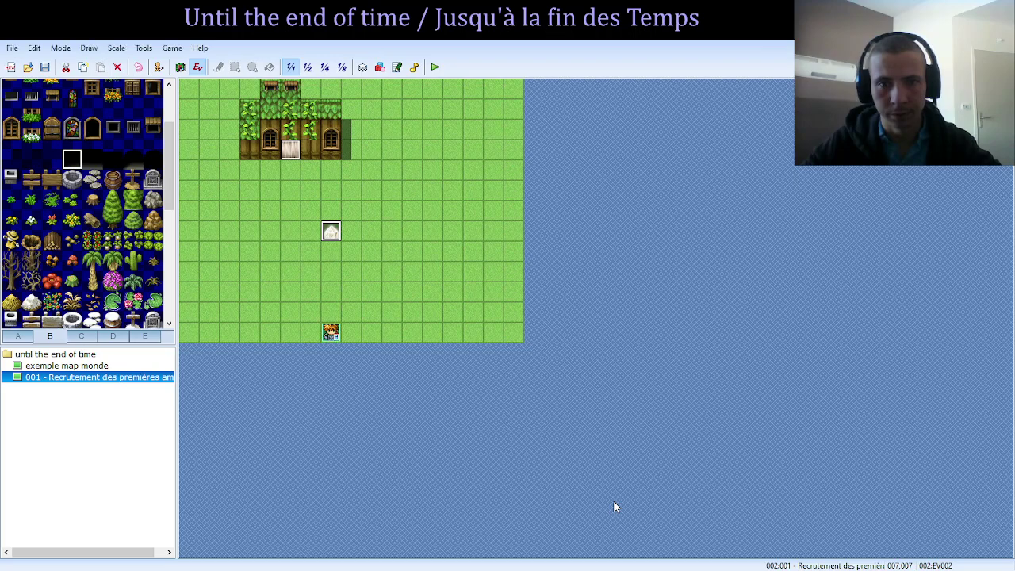
pyautogui.doubleClick(360, 254)
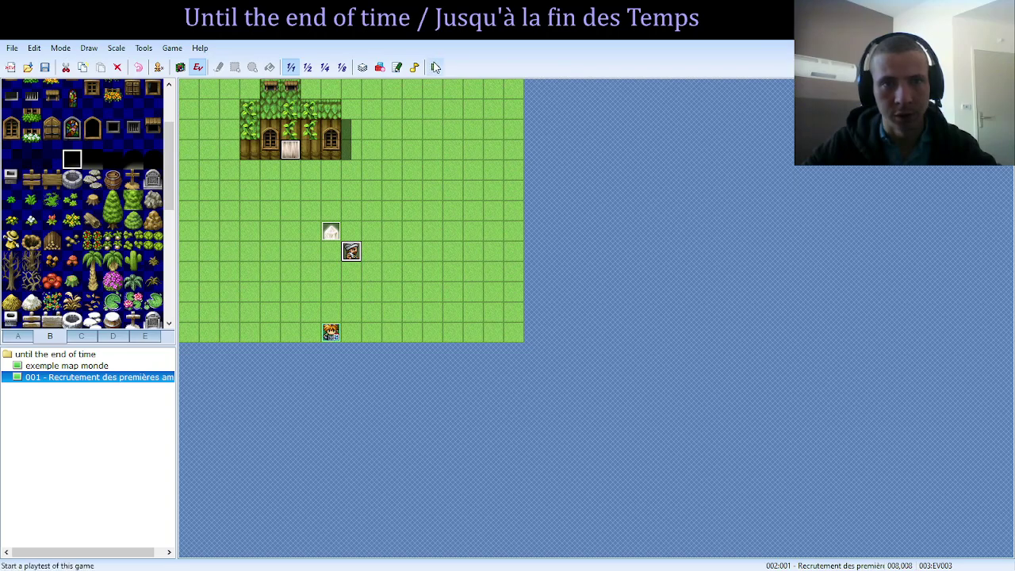
# Step: Playtest the map, walk the hero up toward the crystal and close the game
pyautogui.click(435, 66)
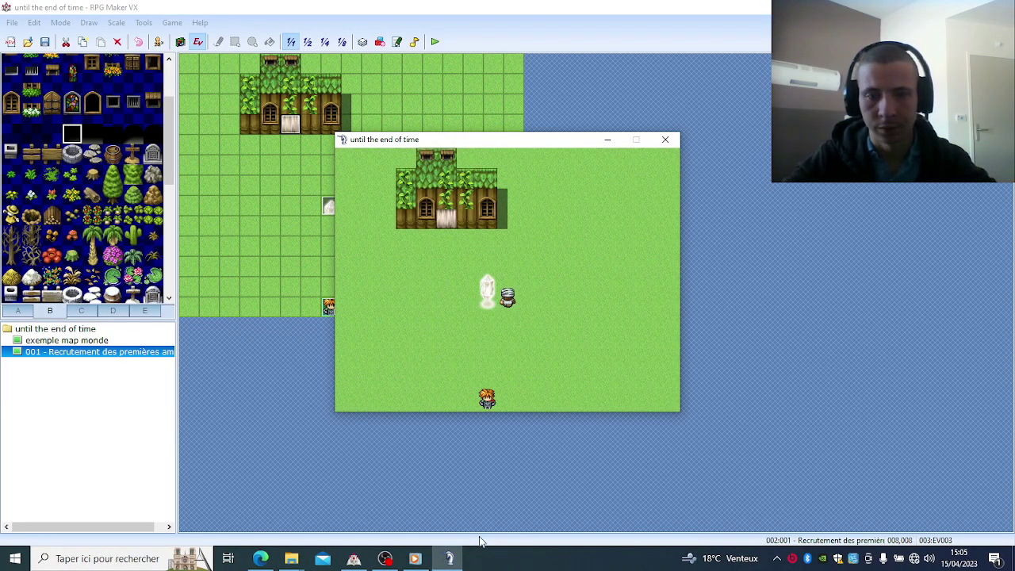
pyautogui.press('Up')
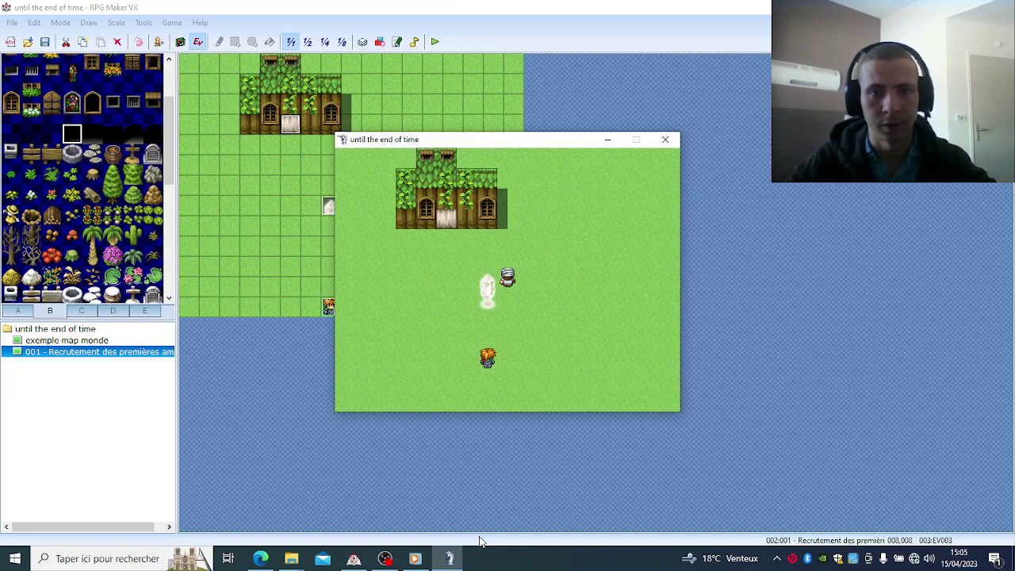
pyautogui.click(664, 140)
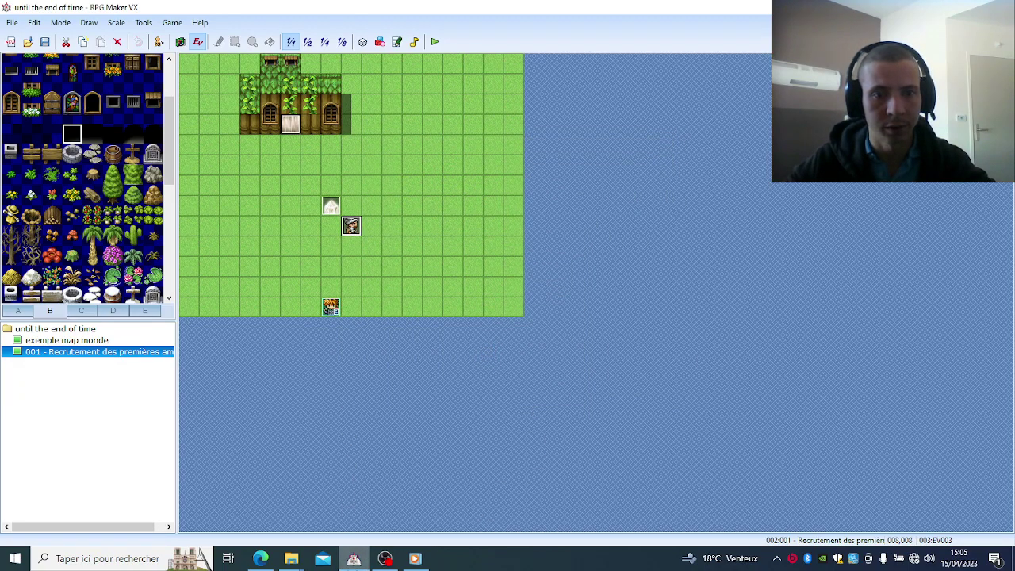
# Step: Switch OBS to the rpg maker vx scene and return to the recruitment map in RPG Maker VX
pyautogui.click(384, 558)
pyautogui.click(102, 463)
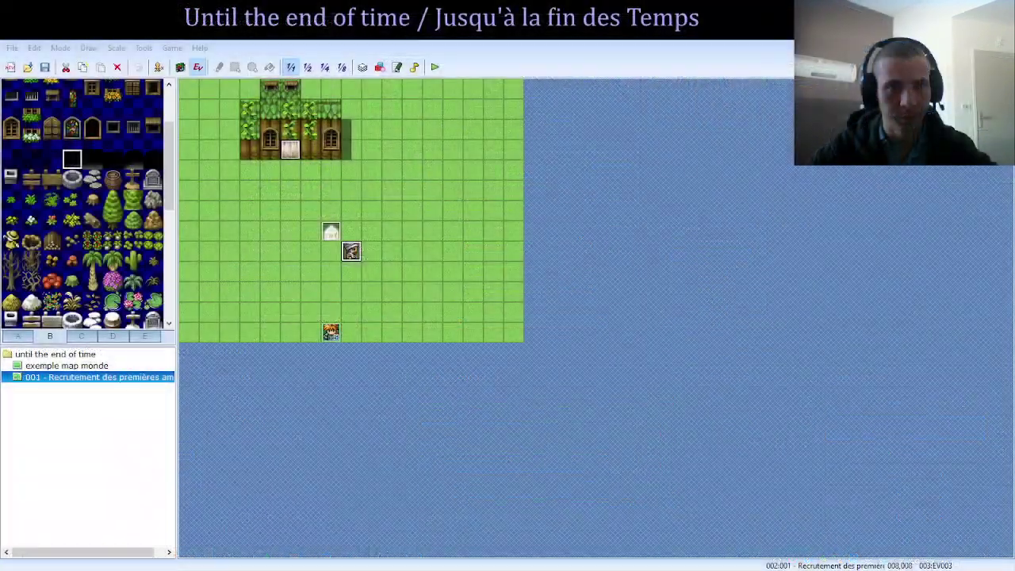
pyautogui.hotkey('alt', 'Tab')
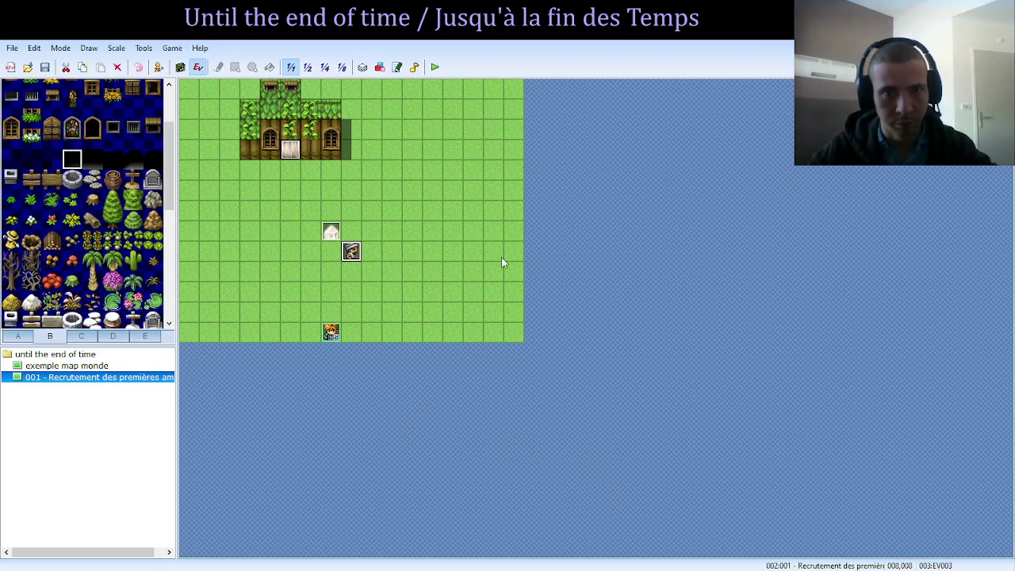
pyautogui.click(434, 67)
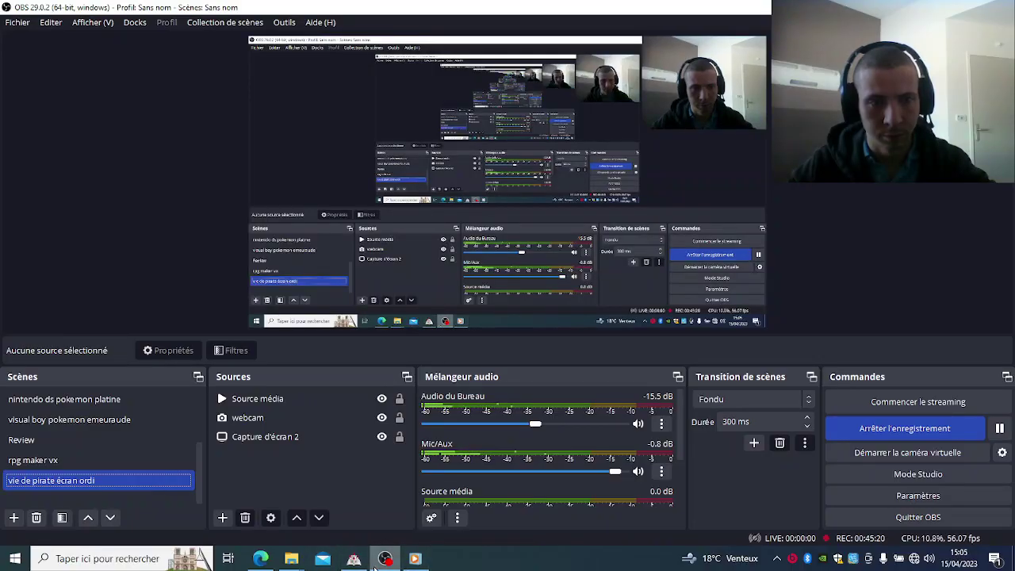
pyautogui.click(354, 559)
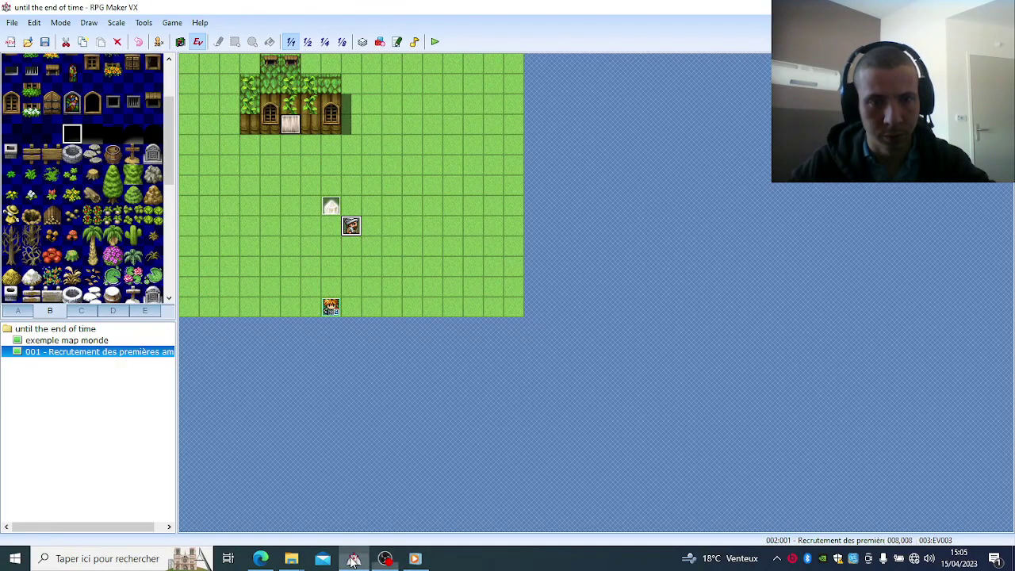
# Step: Save the project changes, start a playtest with a new game and walk the hero up to the crystal
pyautogui.click(434, 42)
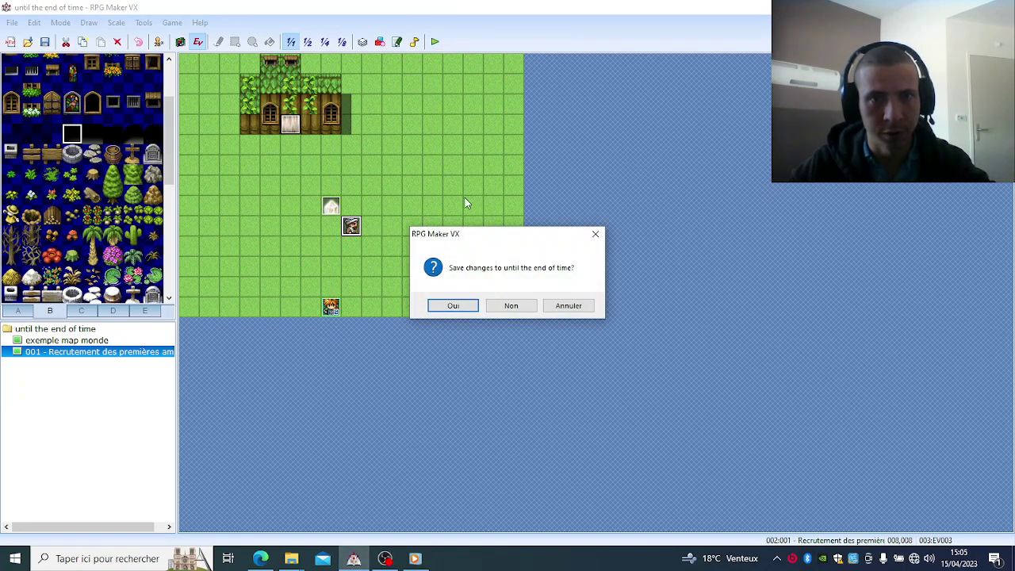
pyautogui.click(455, 305)
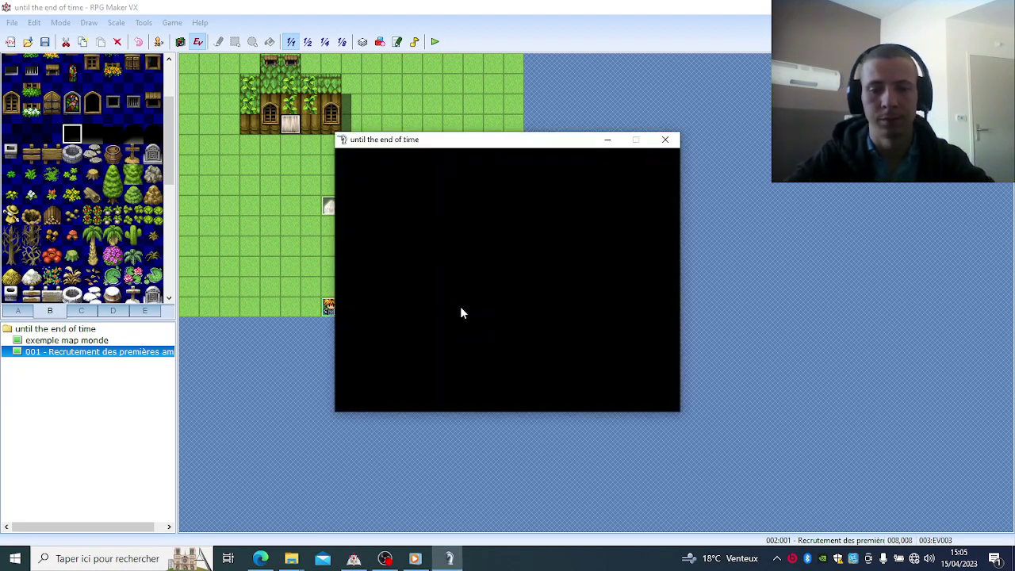
pyautogui.press('Return')
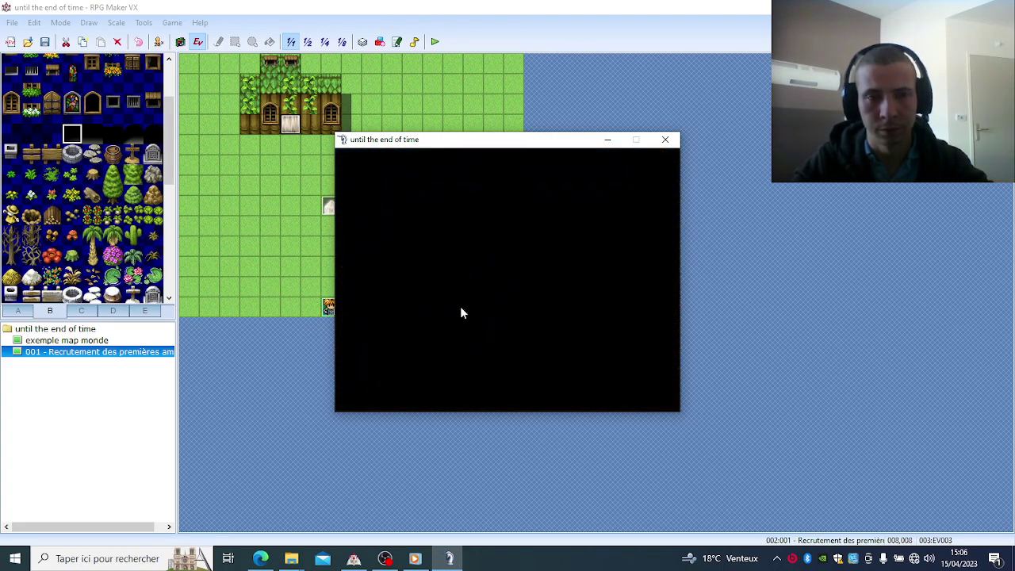
pyautogui.press('Up')
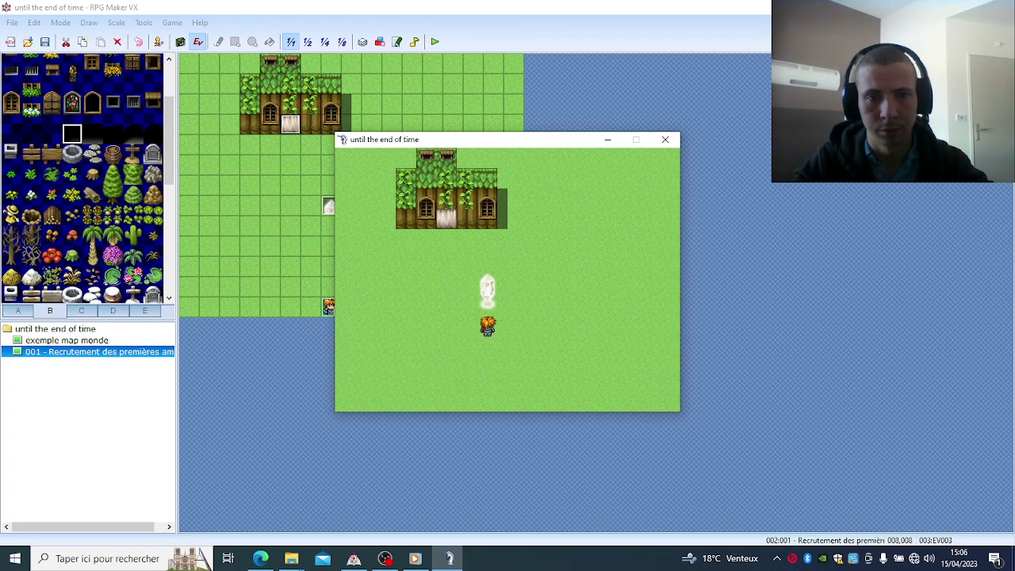
# Step: Activate the crystal's recruitment question, answer with Less Spido et Chef Brigand and dismiss the Ange Aile message
pyautogui.press('Return')
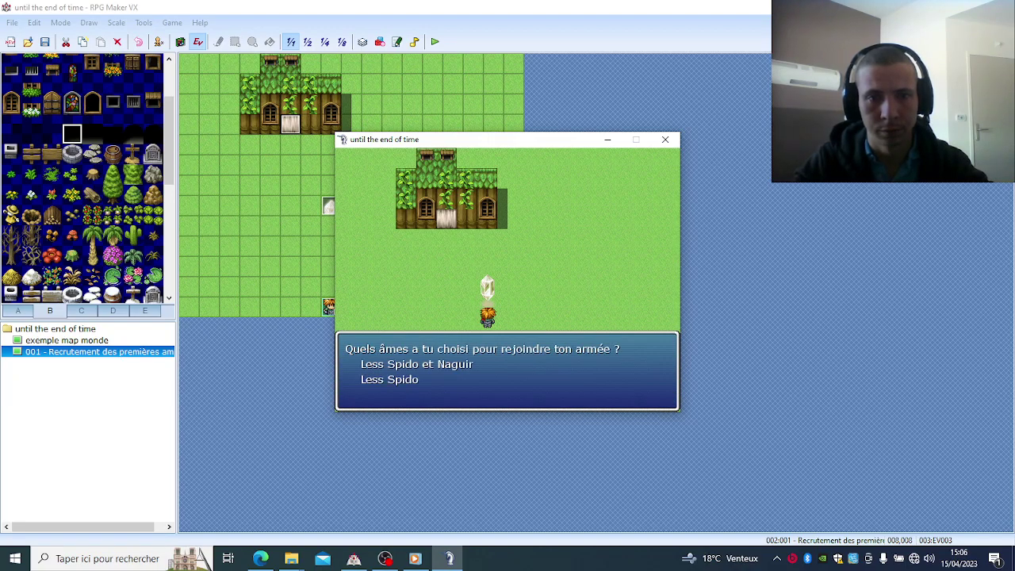
pyautogui.press('Down')
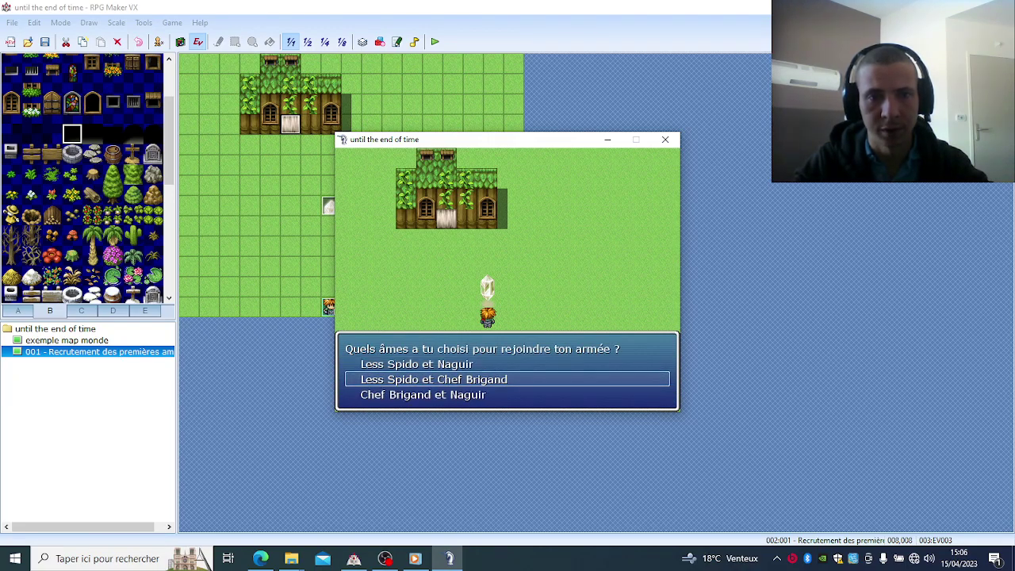
pyautogui.press('Return')
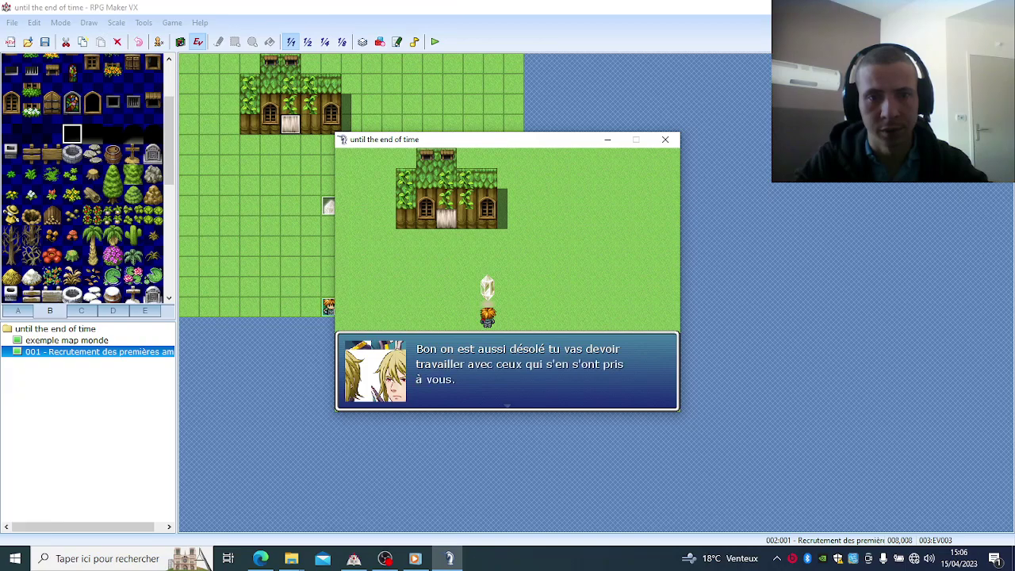
pyautogui.press('Return')
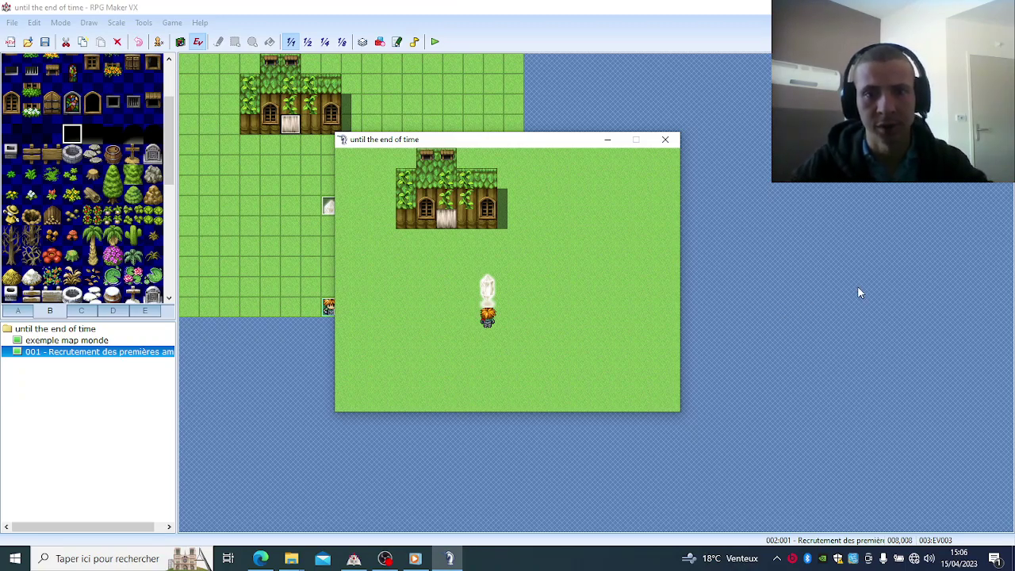
# Step: Activate the crystal again, go through the Ange Aile, Naguir and Less dialogue, and close the playtest
pyautogui.press('Return')
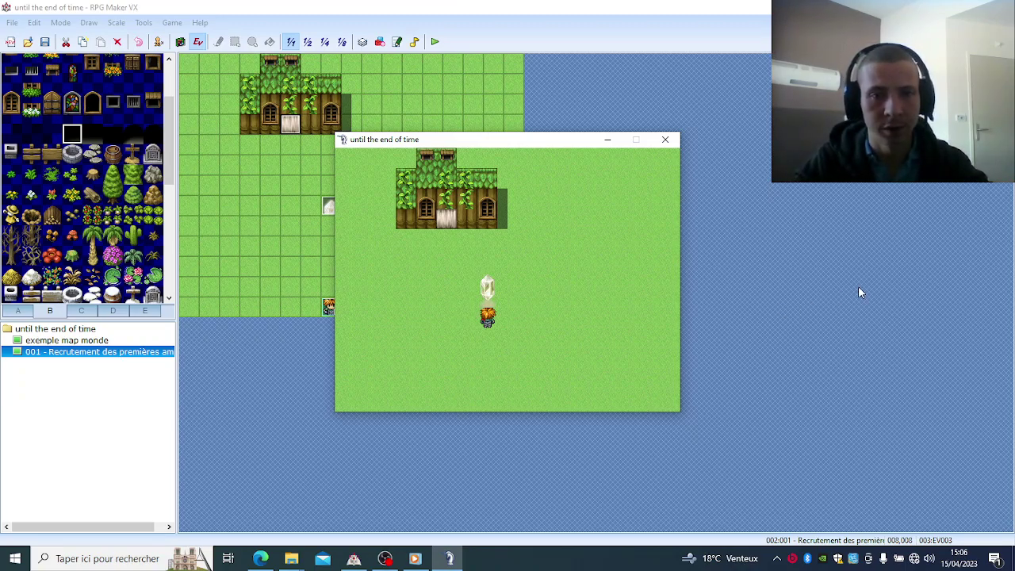
pyautogui.press('Return')
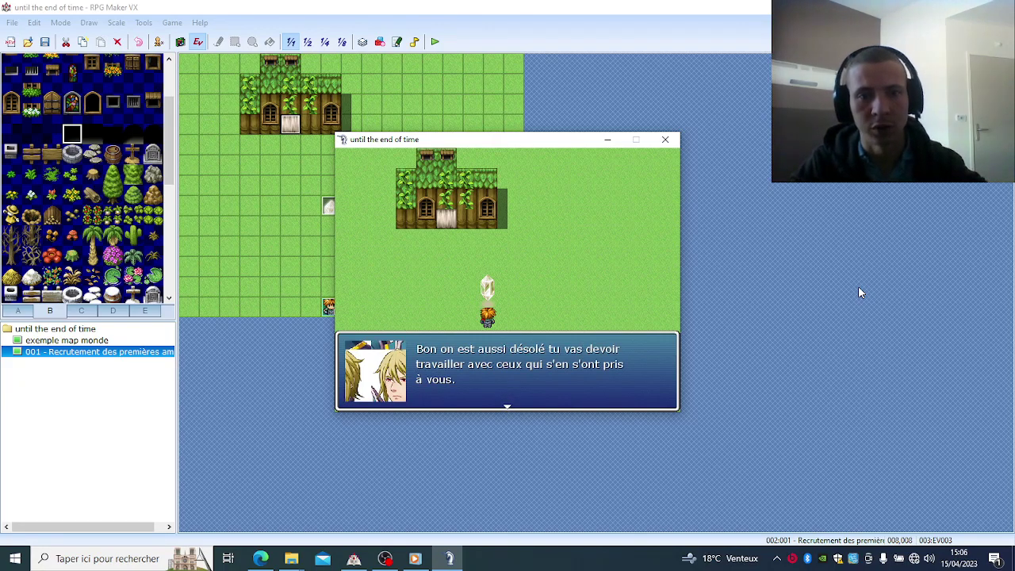
pyautogui.press('Return')
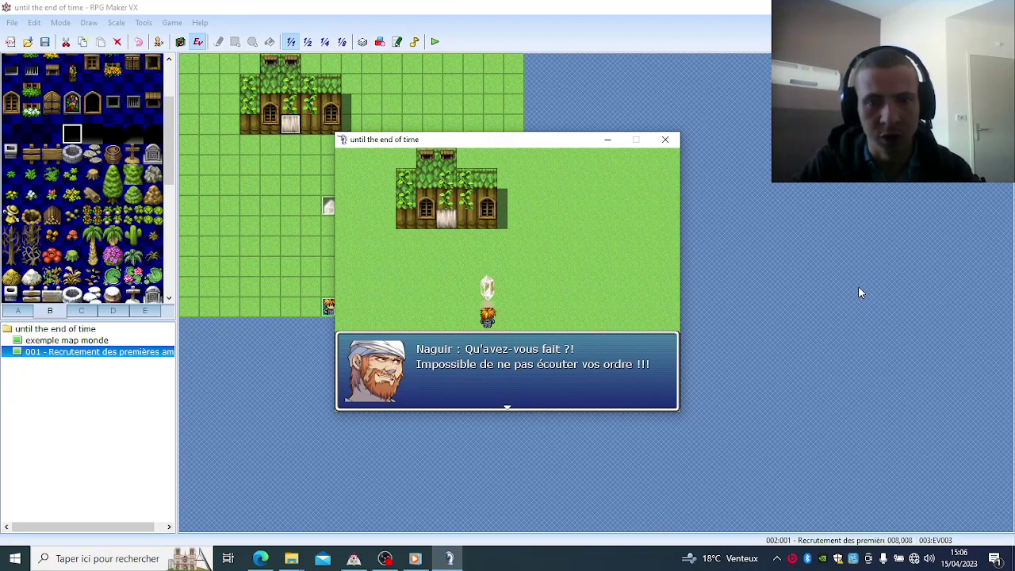
pyautogui.press('Return')
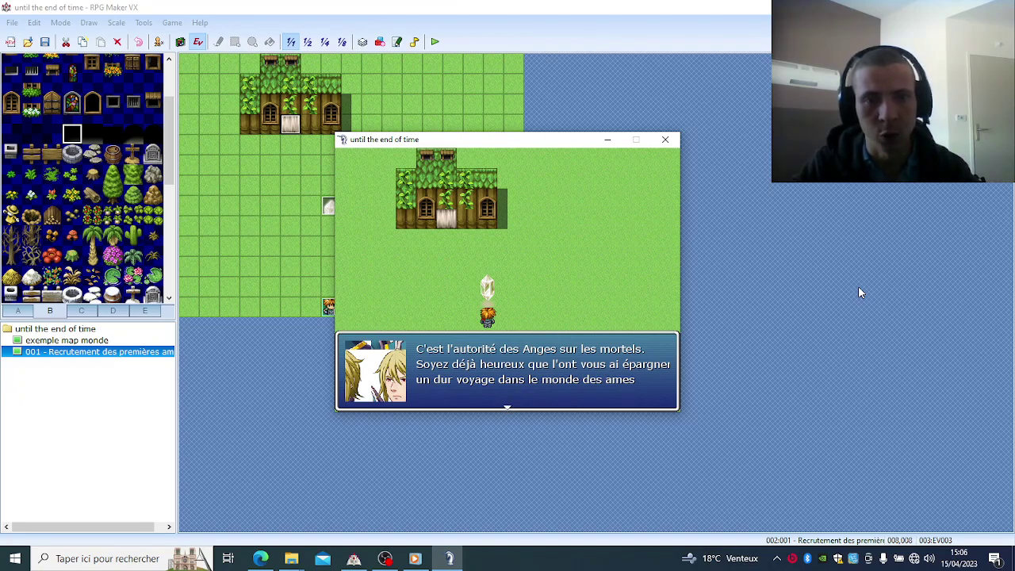
pyautogui.press('Return')
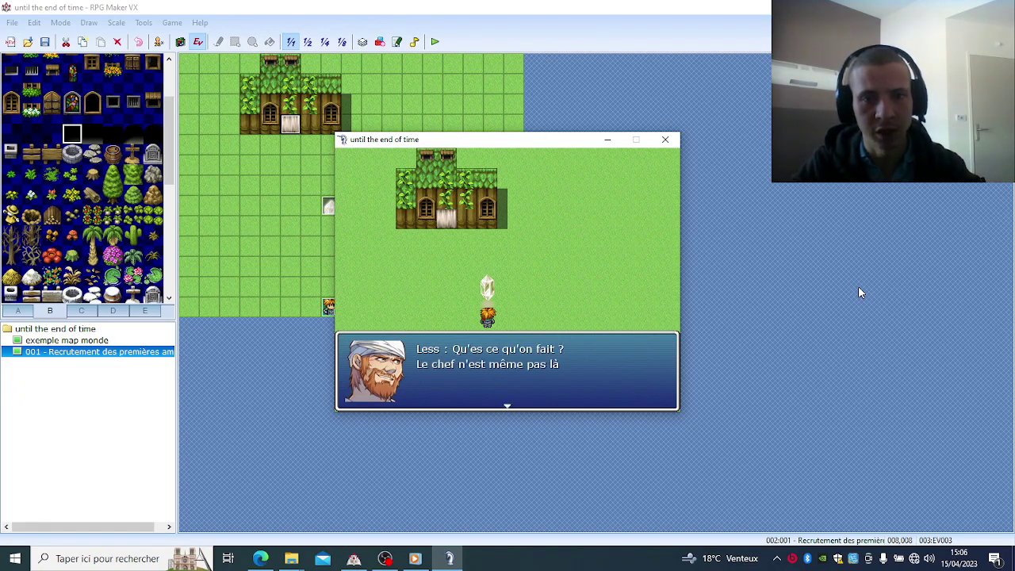
pyautogui.press('Return')
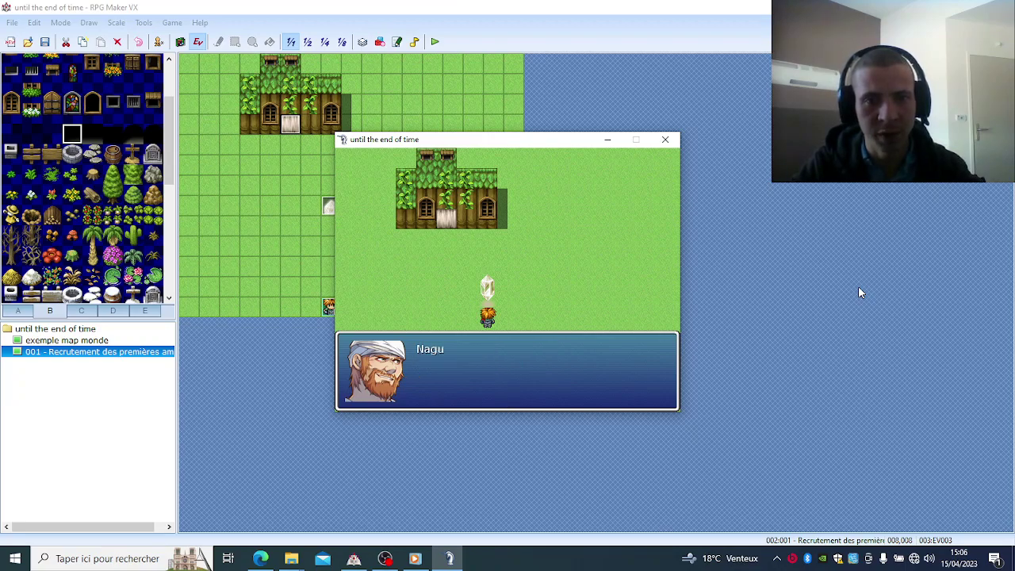
pyautogui.press('Return')
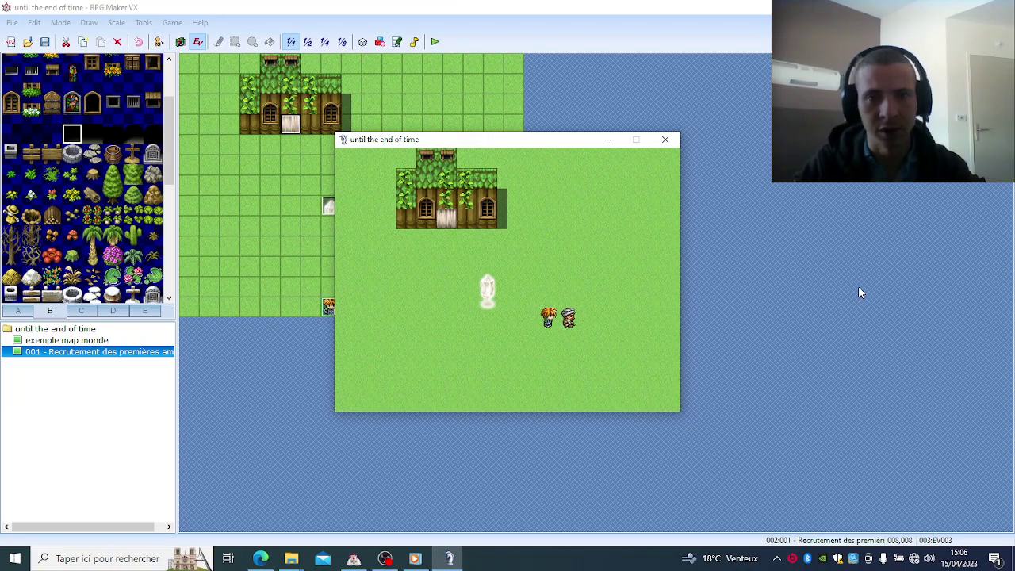
pyautogui.click(658, 140)
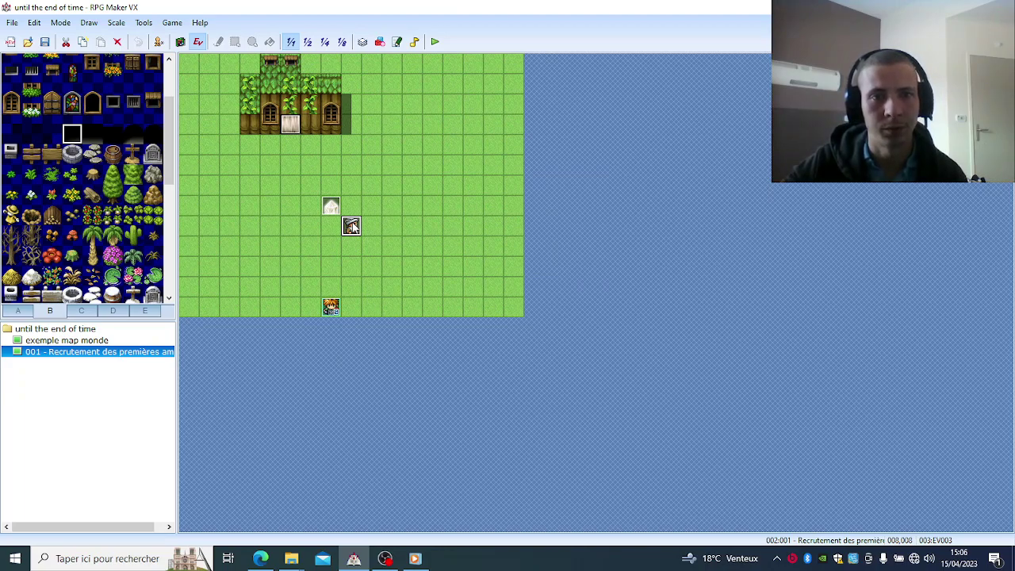
# Step: Open event EV003 and start a Show Text command using the closed-eyes frowning face from the Ange Aile set
pyautogui.doubleClick(352, 226)
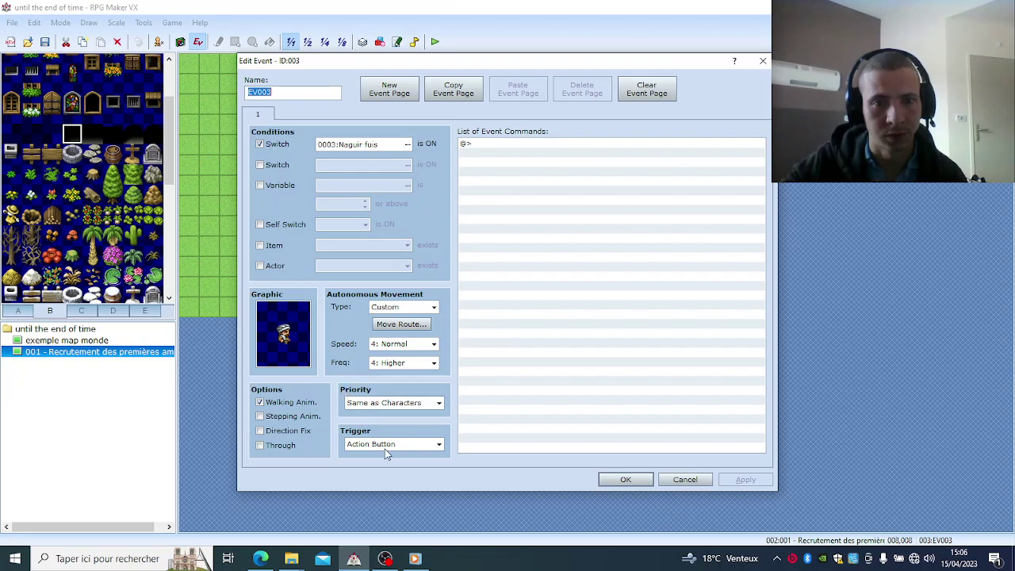
pyautogui.doubleClick(500, 144)
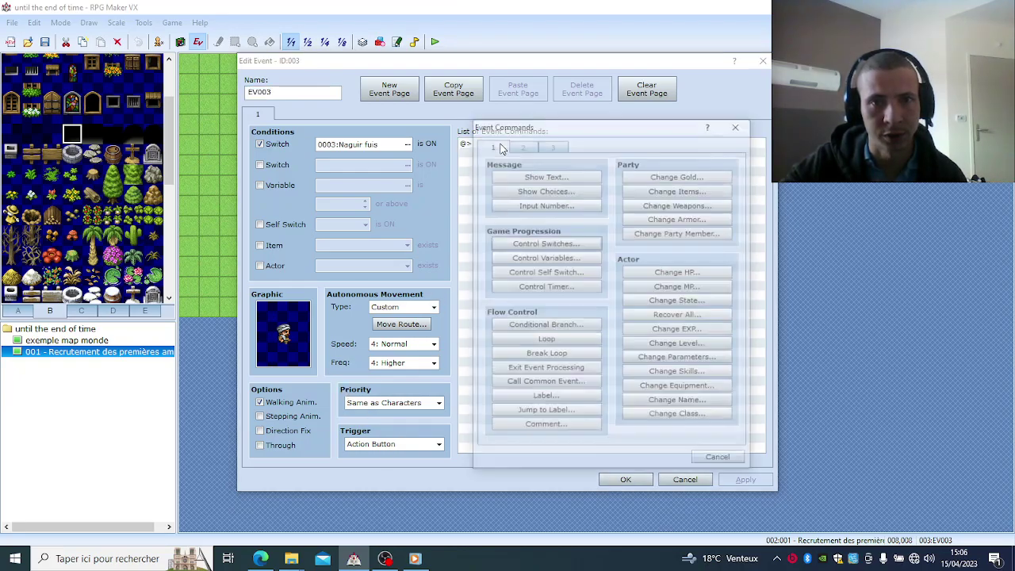
pyautogui.click(528, 175)
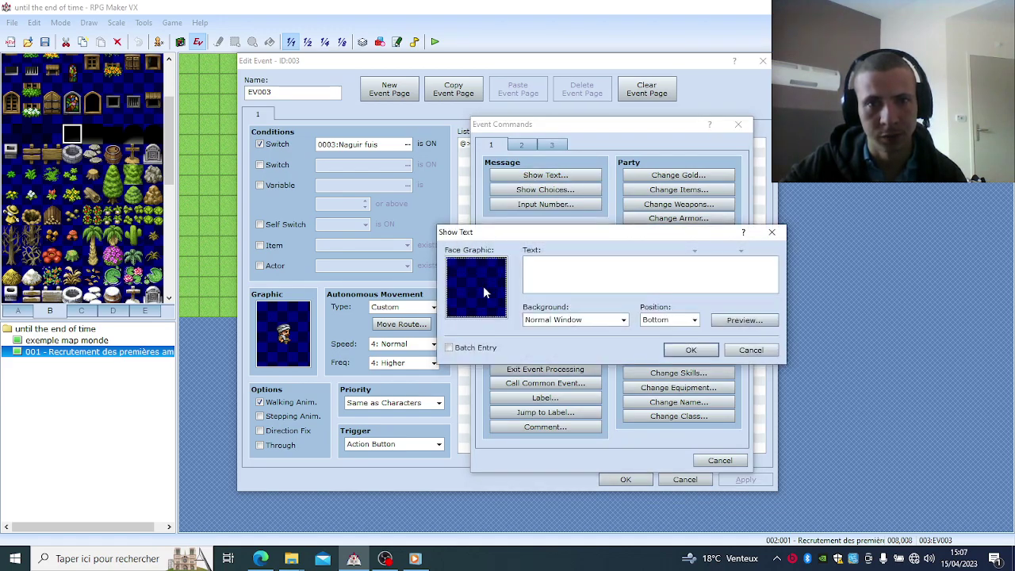
pyautogui.doubleClick(485, 291)
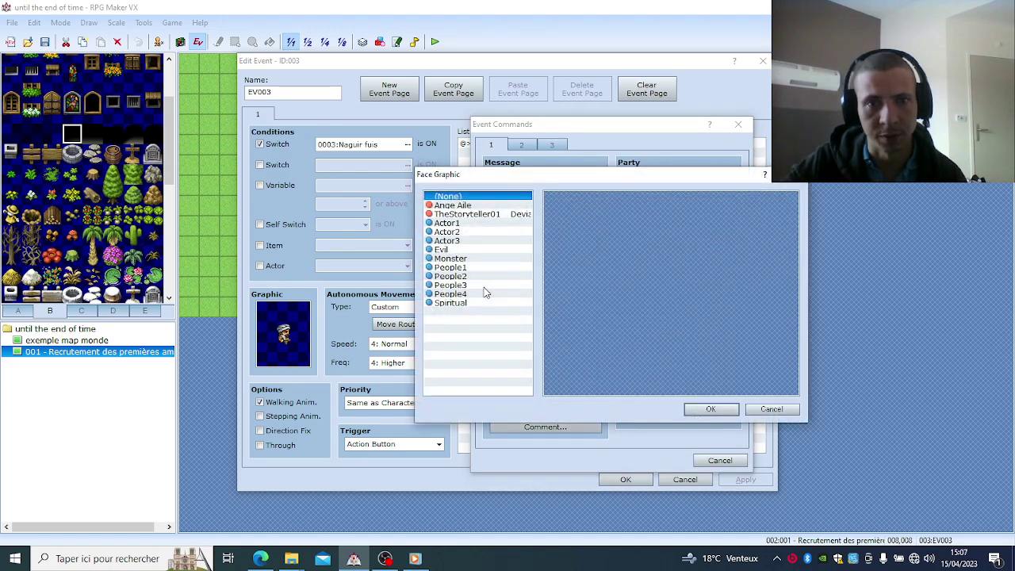
pyautogui.click(480, 206)
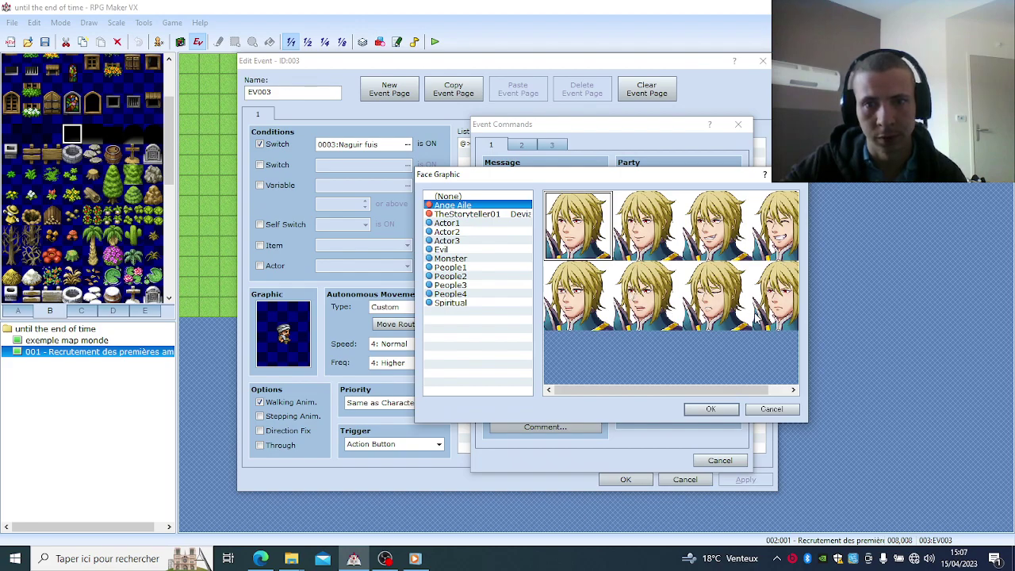
pyautogui.click(724, 317)
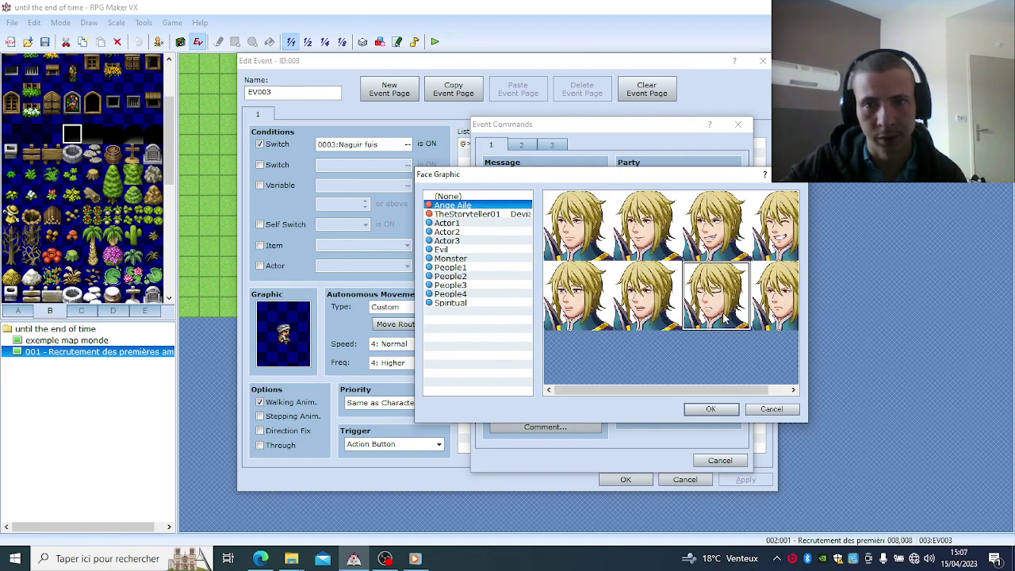
pyautogui.click(722, 409)
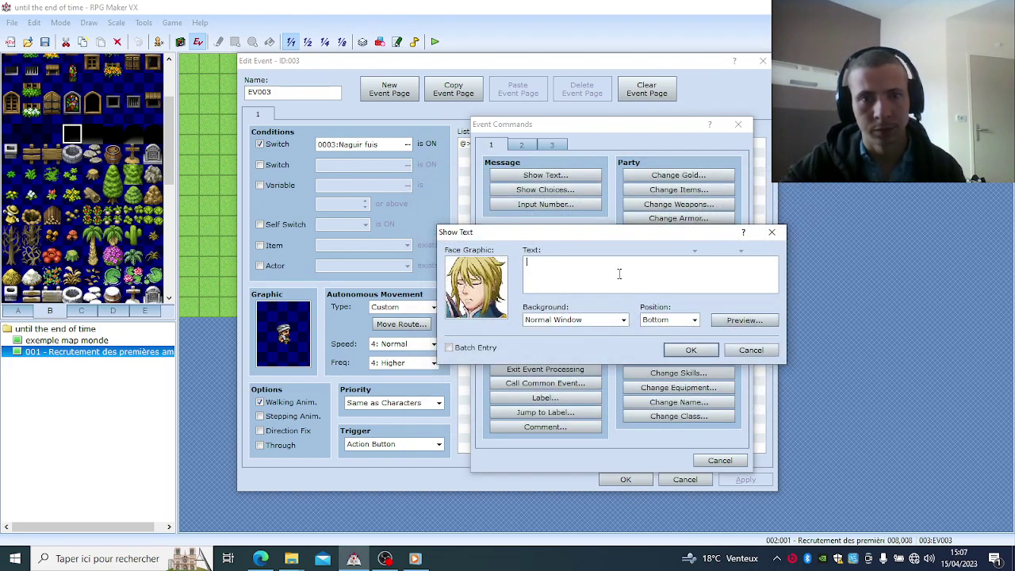
# Step: Enter the message text "Aile : Vous pensiez vraiment pouvoire fuir un anges"
pyautogui.write('Aile :')
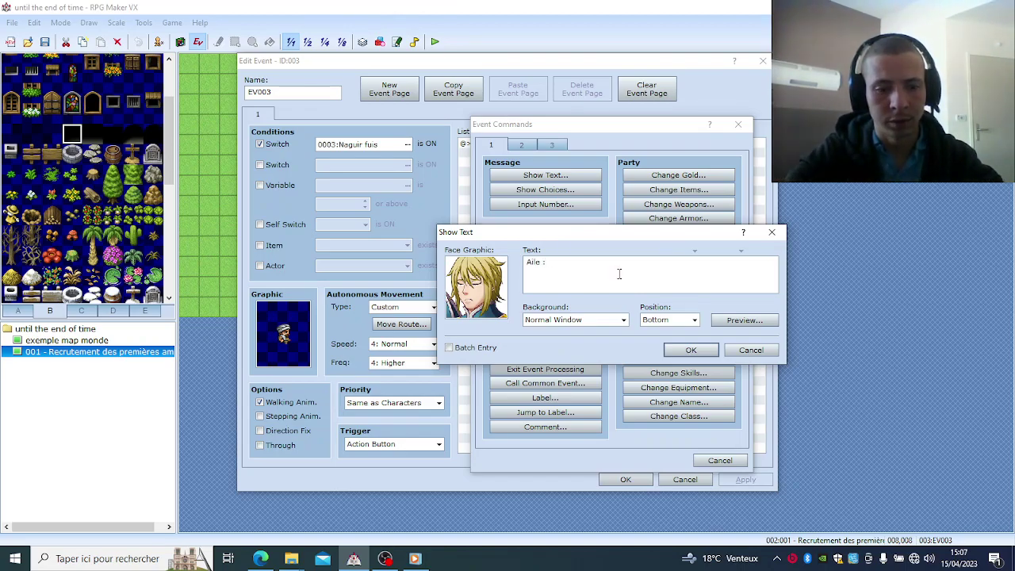
pyautogui.write('ous pen')
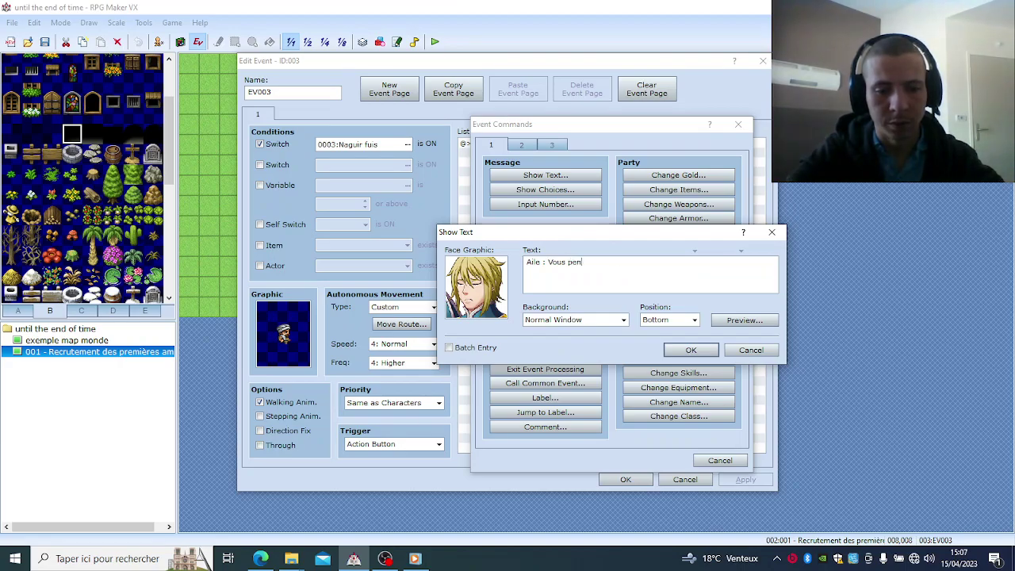
pyautogui.write('siez Vr')
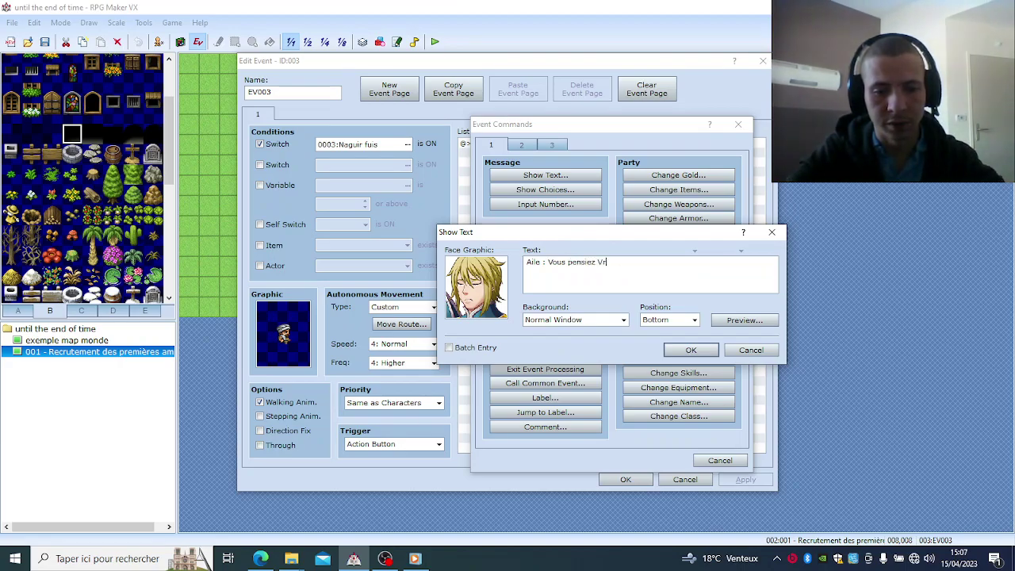
pyautogui.write('aime')
pyautogui.press('BackSpace')
pyautogui.press('BackSpace')
pyautogui.press('BackSpace')
pyautogui.press('BackSpace')
pyautogui.press('BackSpace')
pyautogui.press('BackSpace')
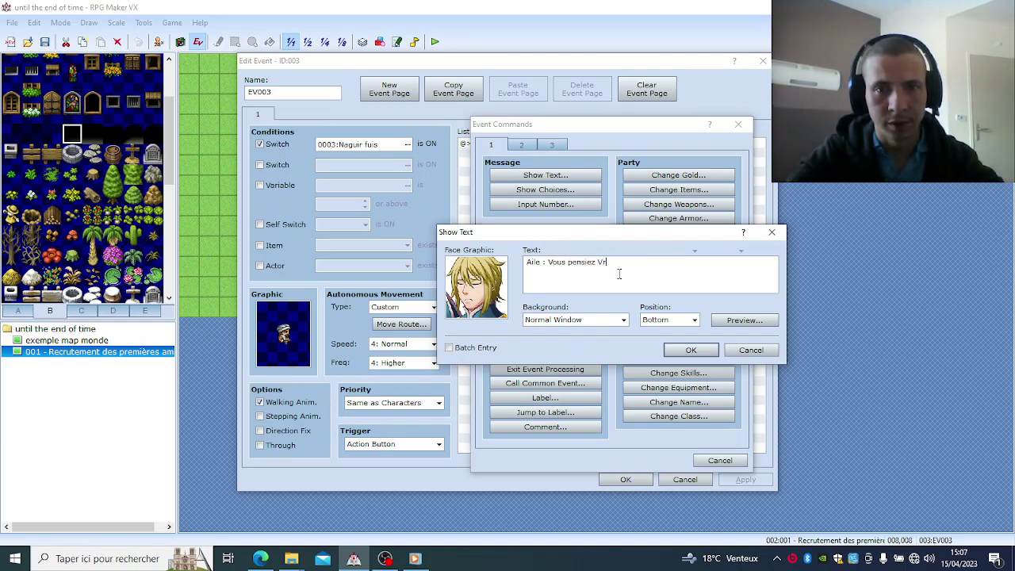
pyautogui.write('vraim')
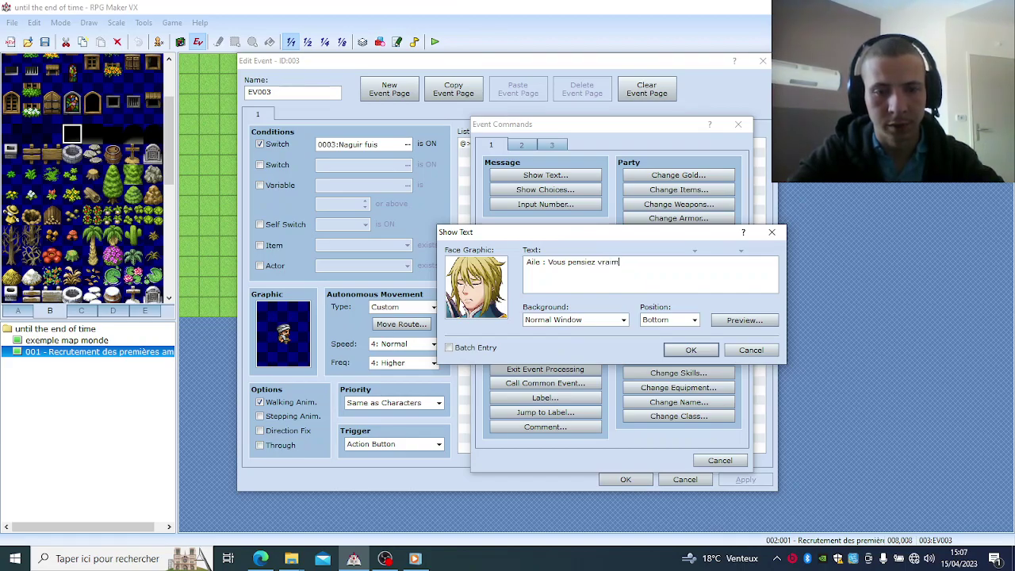
pyautogui.write('ent pouvoir')
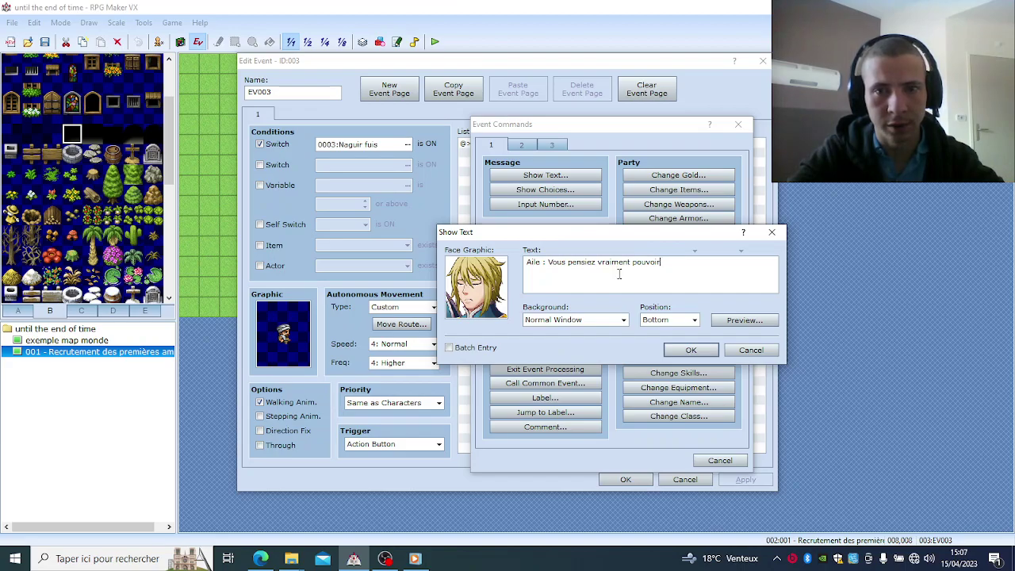
pyautogui.write('e fuir ')
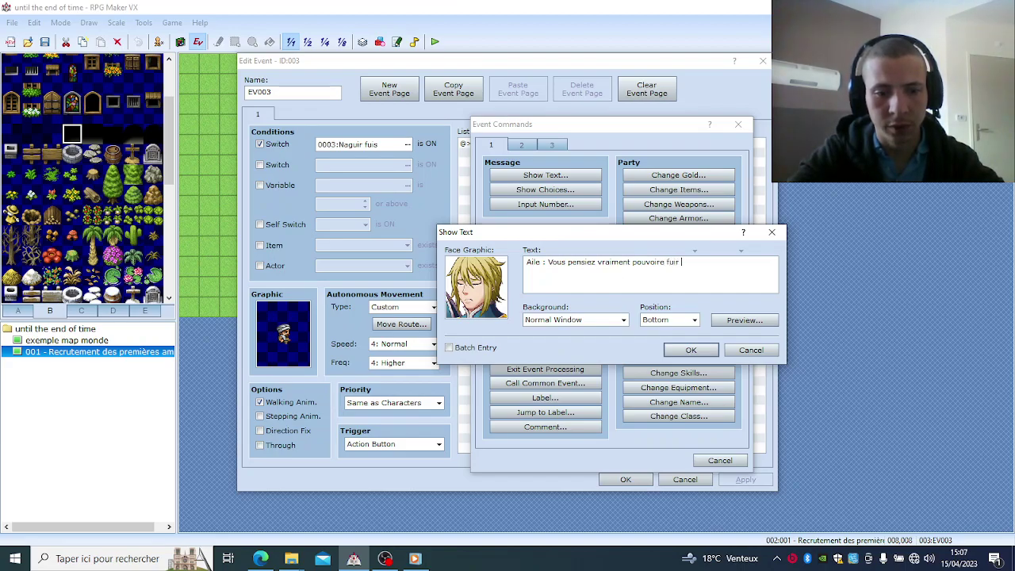
pyautogui.write('un ang')
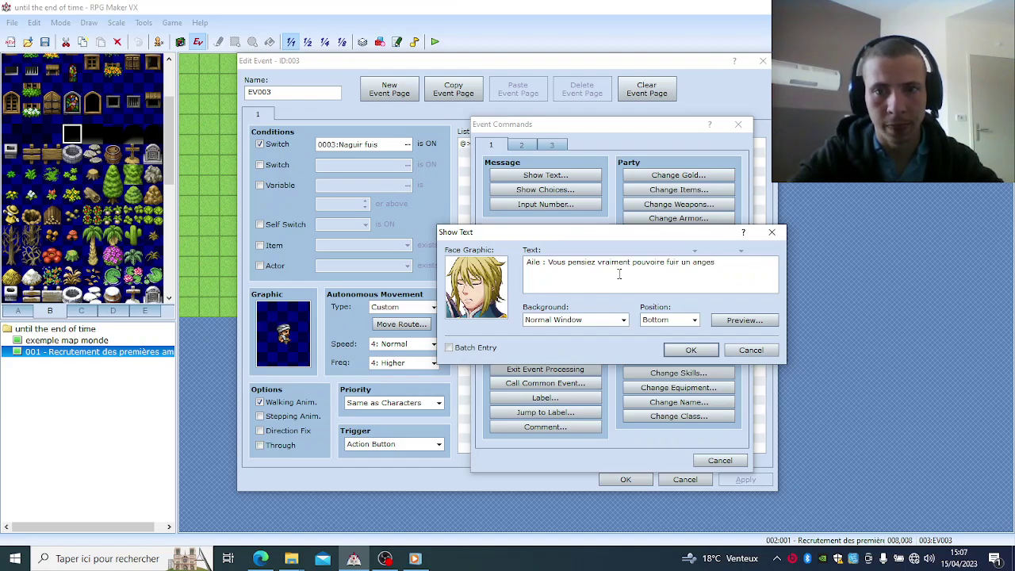
pyautogui.write('es')
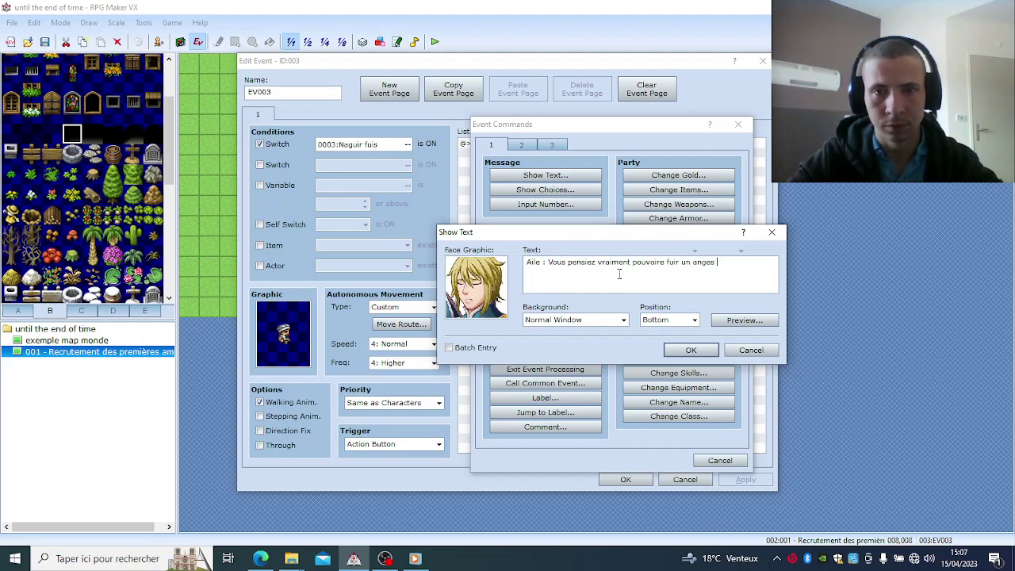
# Step: Correct "pouvoire" to "pouvoir" in the message and end the sentence with a question mark
pyautogui.press('BackSpace')
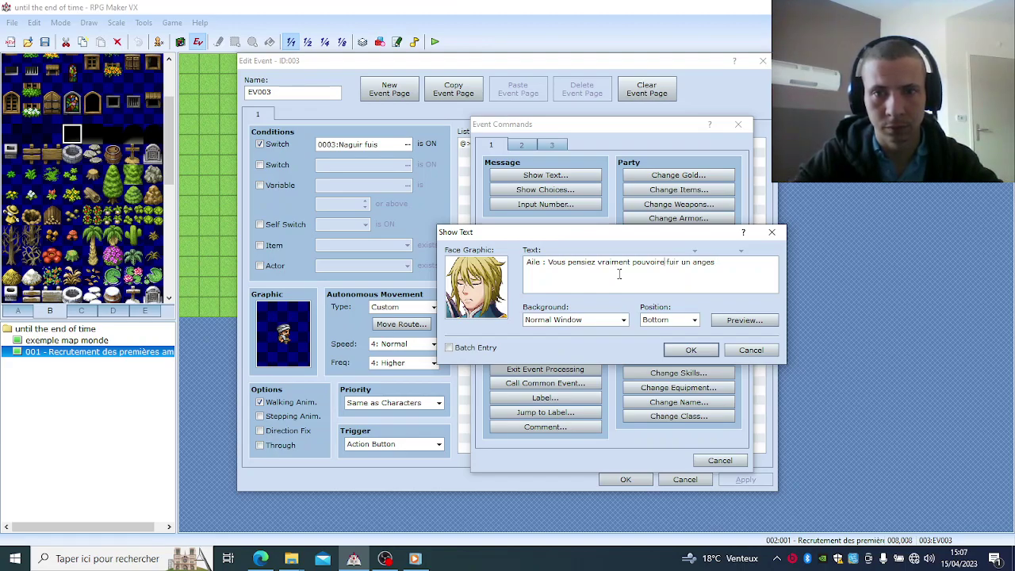
pyautogui.press('Left')
pyautogui.press('Left')
pyautogui.press('Left')
pyautogui.press('Left')
pyautogui.press('Left')
pyautogui.press('Left')
pyautogui.press('Left')
pyautogui.press('Left')
pyautogui.press('Left')
pyautogui.press('Left')
pyautogui.press('Left')
pyautogui.press('Left')
pyautogui.press('Left')
pyautogui.press('Left')
pyautogui.press('BackSpace')
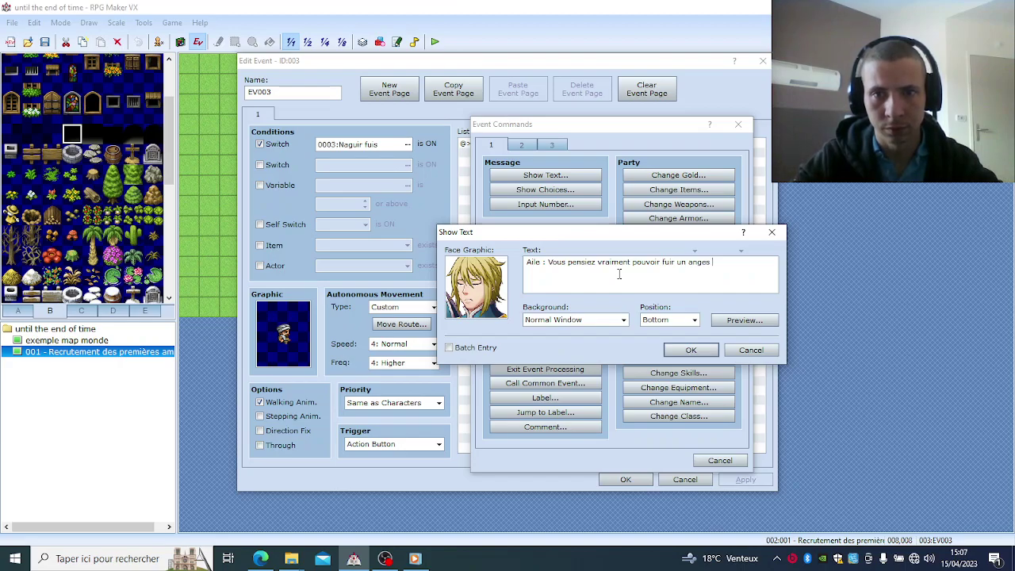
pyautogui.write('0')
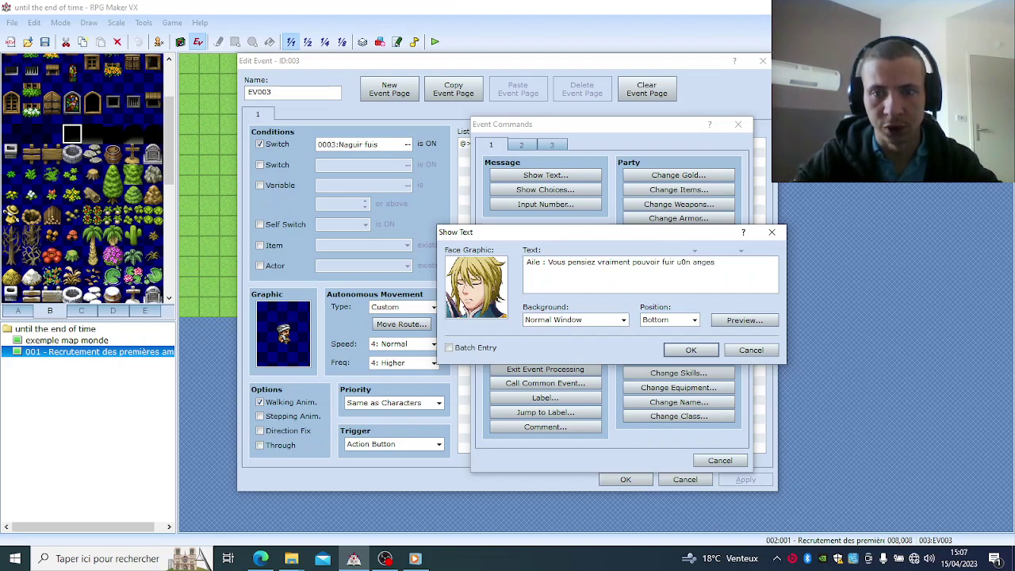
pyautogui.press('BackSpace')
pyautogui.press('Right')
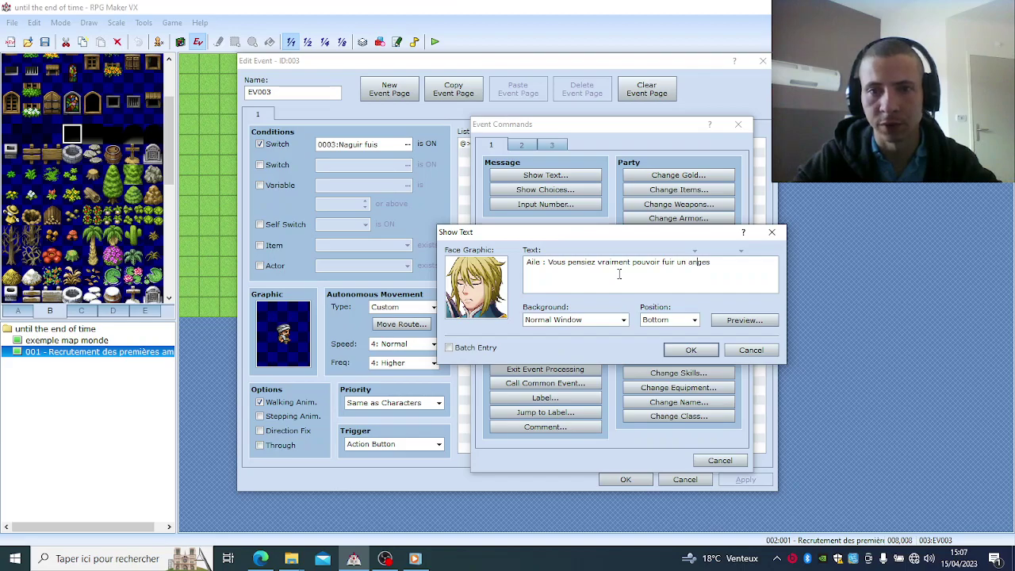
pyautogui.write('?')
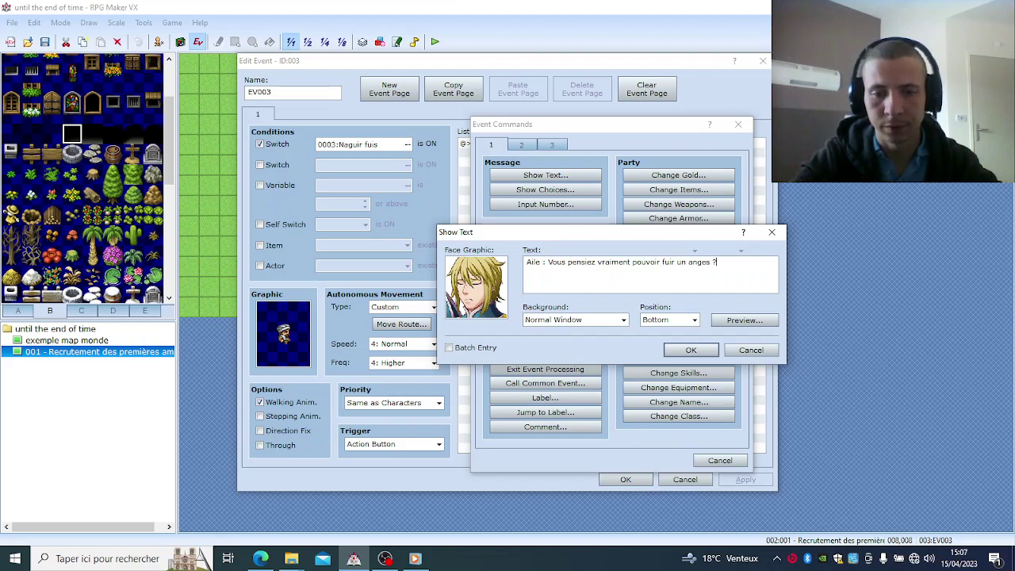
# Step: Preview the message, break the line before "anges ?", preview it again and add the message to the event
pyautogui.click(770, 322)
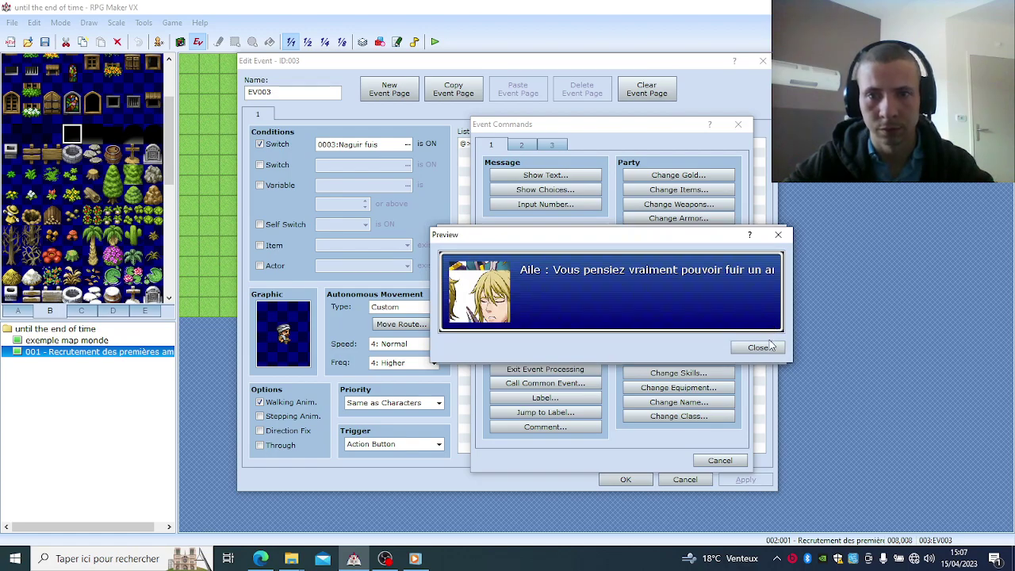
pyautogui.click(758, 347)
pyautogui.click(691, 262)
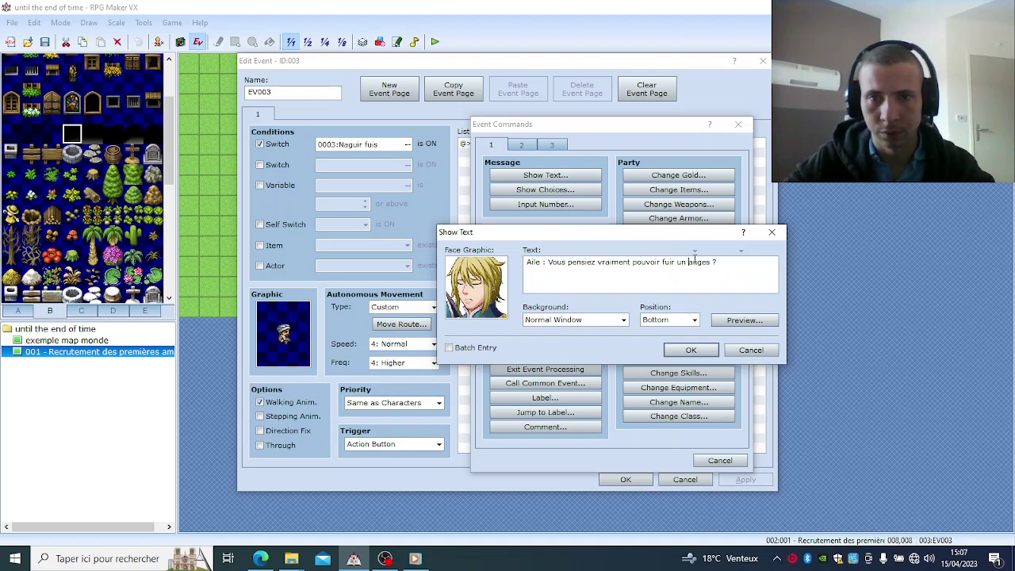
pyautogui.press('Return')
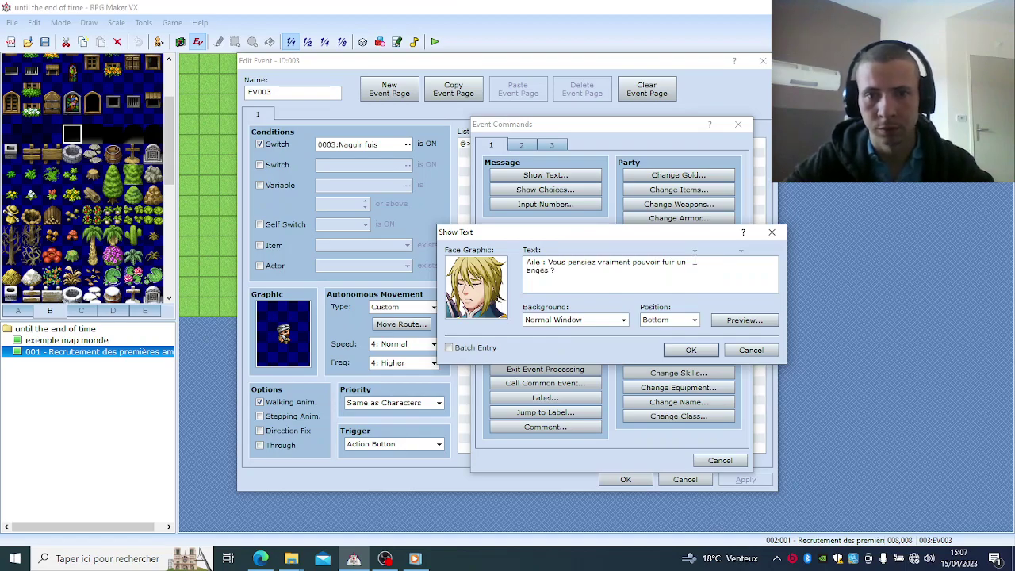
pyautogui.click(737, 320)
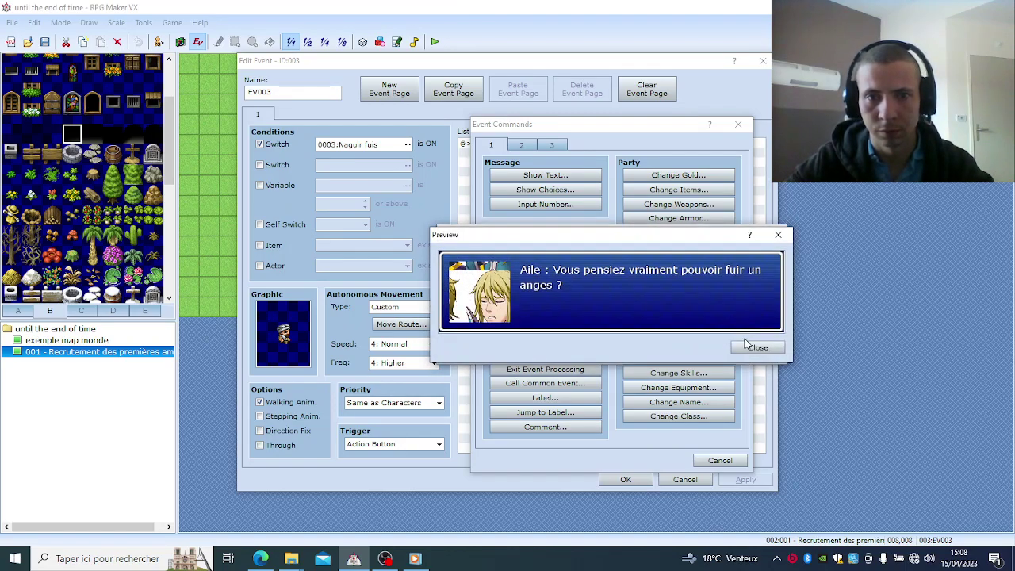
pyautogui.click(754, 347)
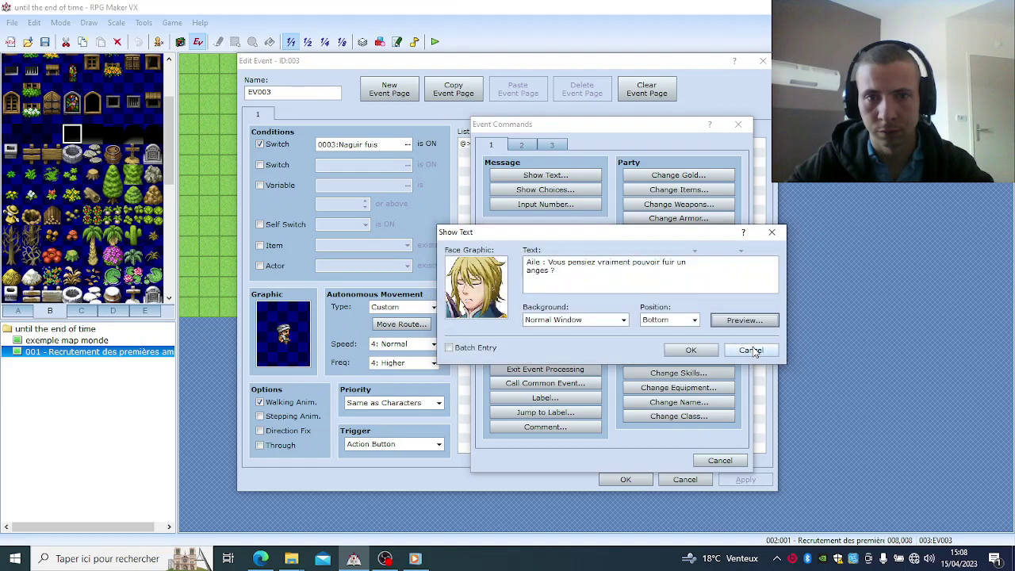
pyautogui.click(703, 350)
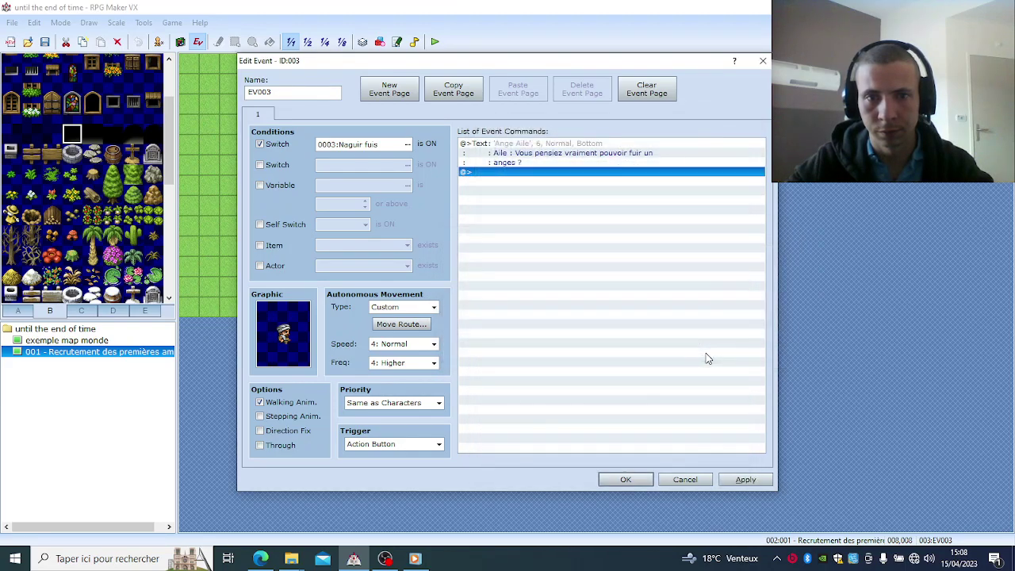
# Step: Start a second Show Text command below the first, using the bearded man in the white turban from the Evil face set
pyautogui.doubleClick(514, 175)
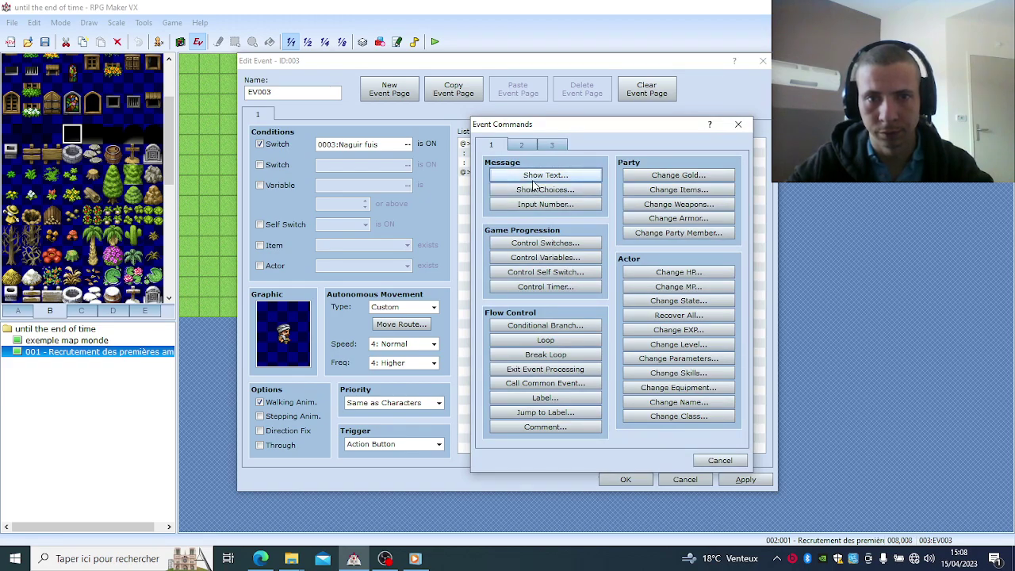
pyautogui.click(533, 178)
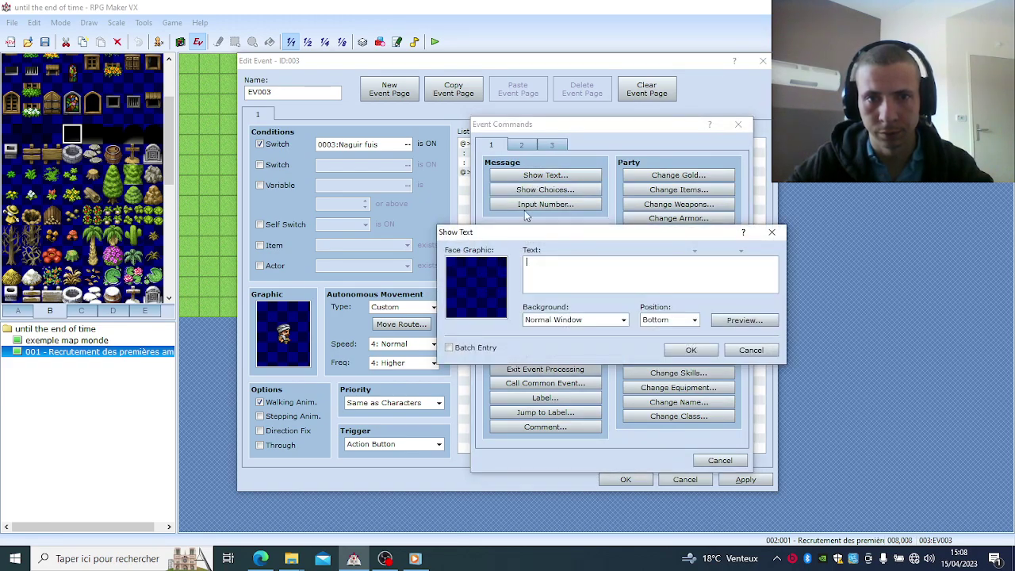
pyautogui.doubleClick(489, 266)
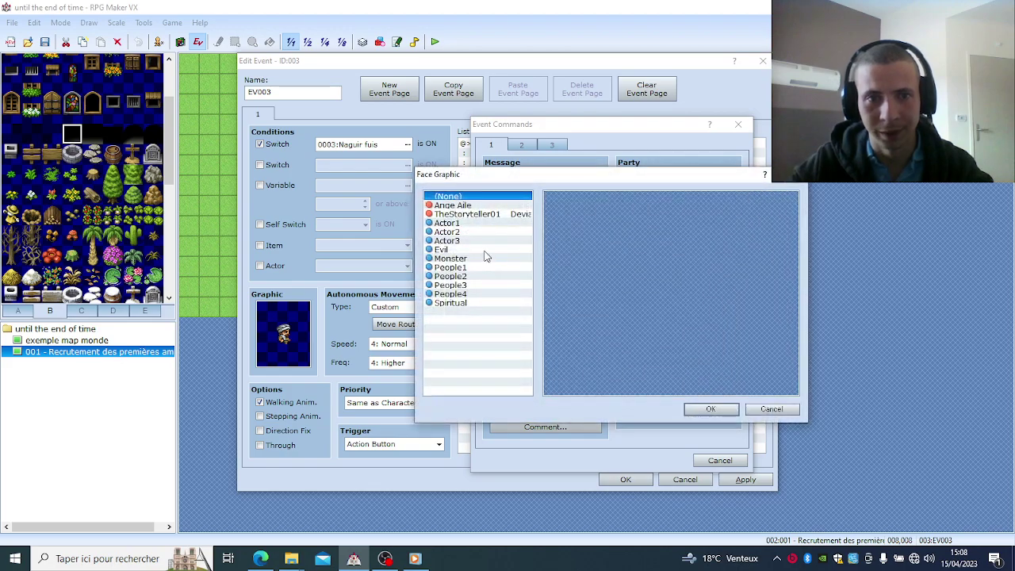
pyautogui.click(485, 250)
pyautogui.click(624, 232)
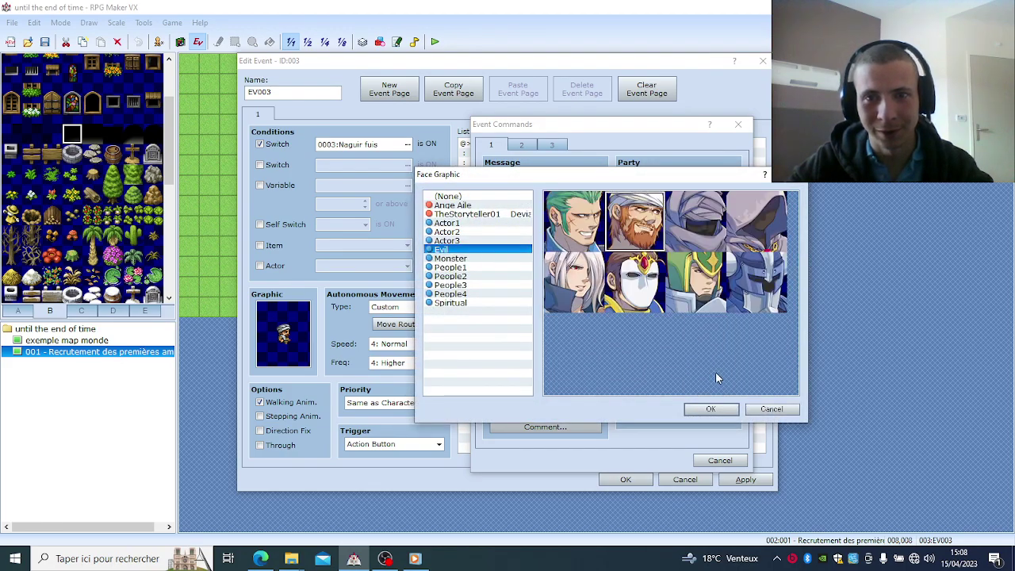
pyautogui.click(713, 409)
pyautogui.click(576, 269)
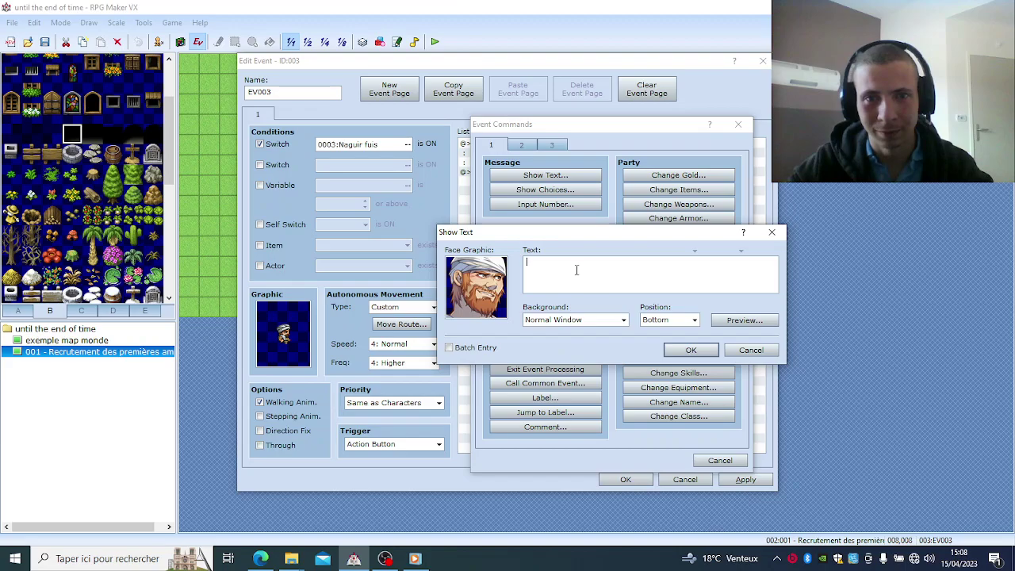
pyautogui.write('Qu')
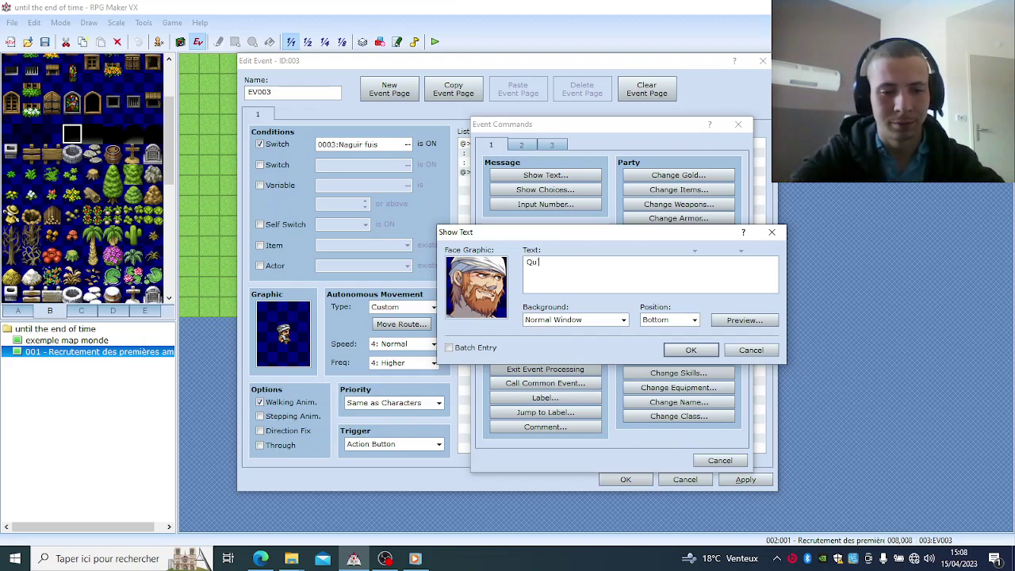
pyautogui.write("'est")
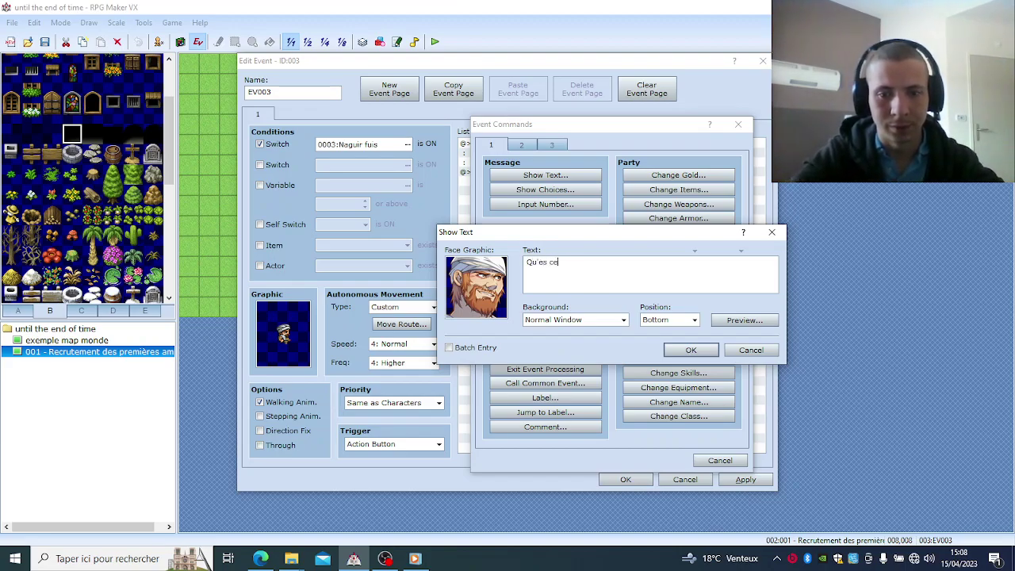
pyautogui.press('BackSpace')
pyautogui.press('BackSpace')
pyautogui.press('BackSpace')
pyautogui.press('BackSpace')
pyautogui.press('BackSpace')
pyautogui.press('BackSpace')
# Step: Enter the message text "Less : Qu'es ce qu'on va faire ? Il vont nous torturer pour le plaisir ?"
pyautogui.write('Les')
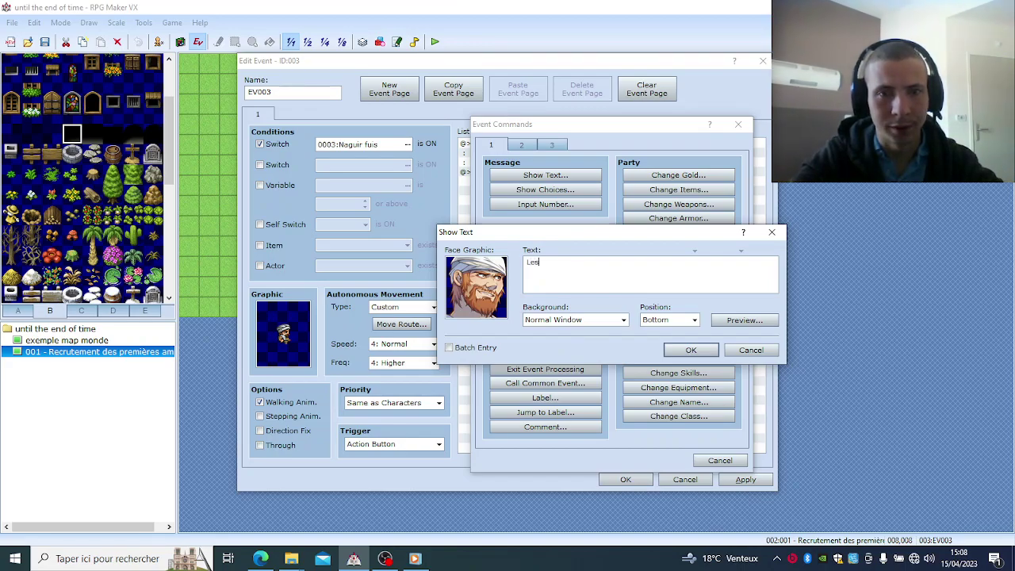
pyautogui.write('s : ')
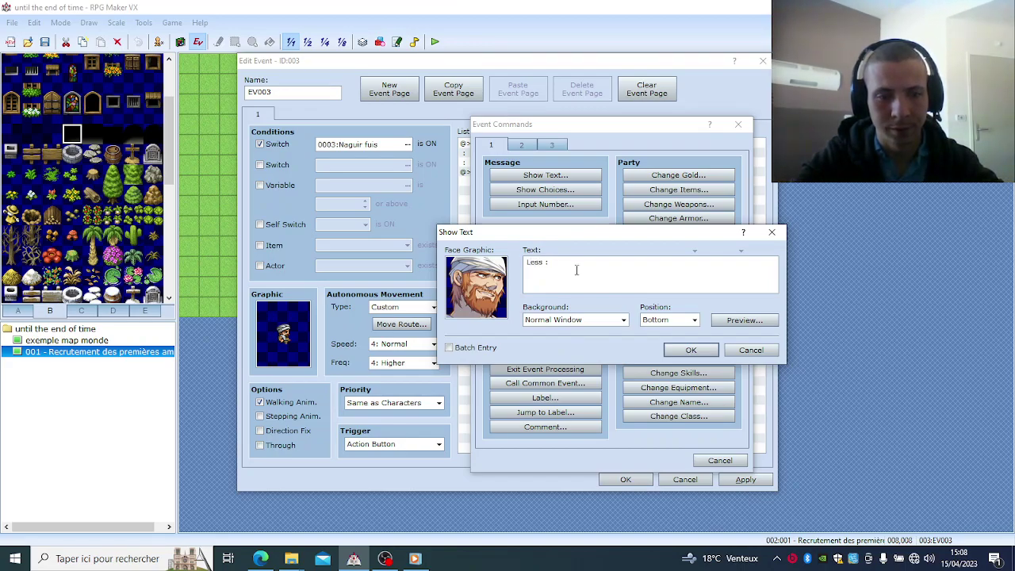
pyautogui.write("Qu'es ce ")
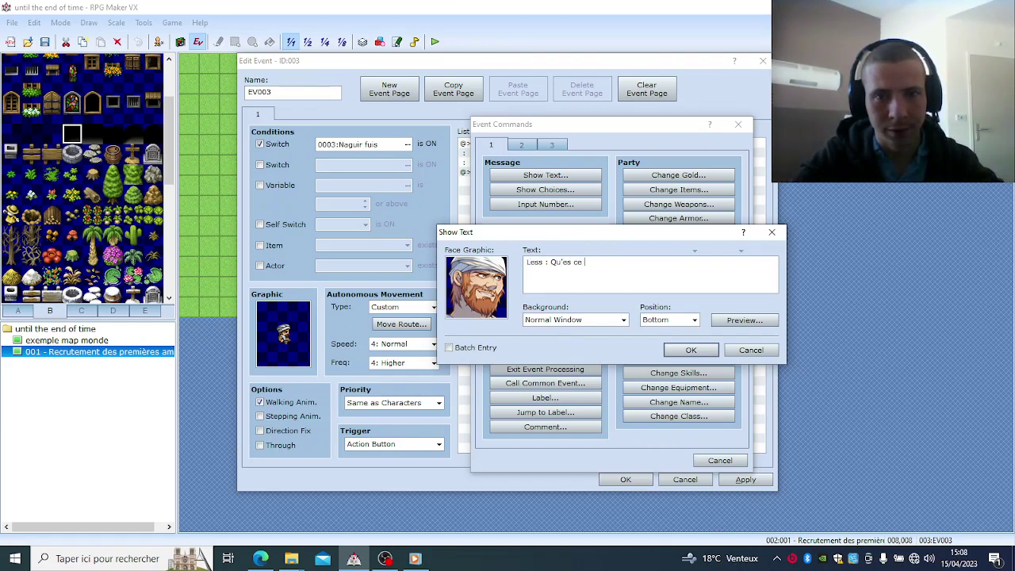
pyautogui.write("qu'on va faire")
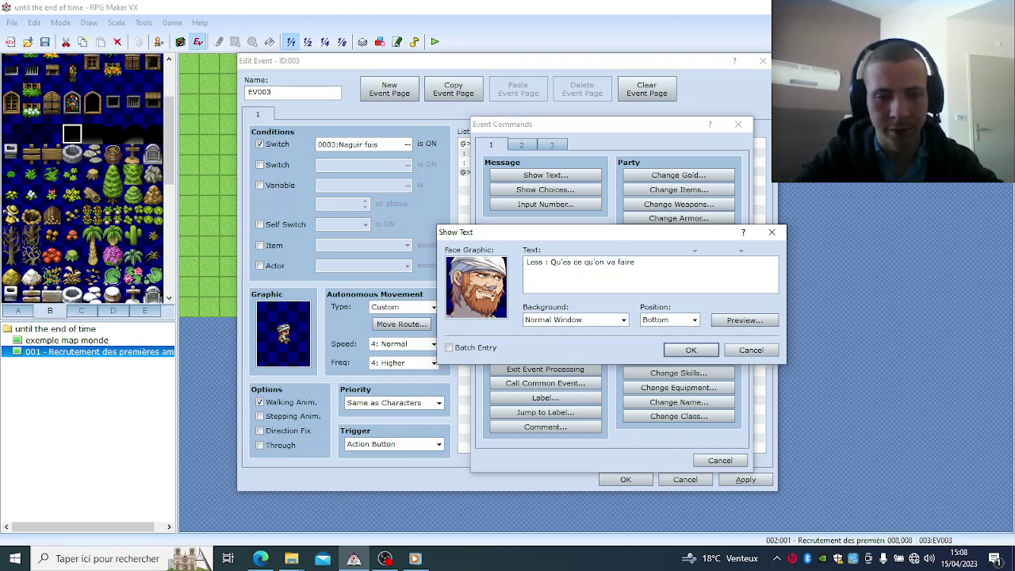
pyautogui.write(' ? ')
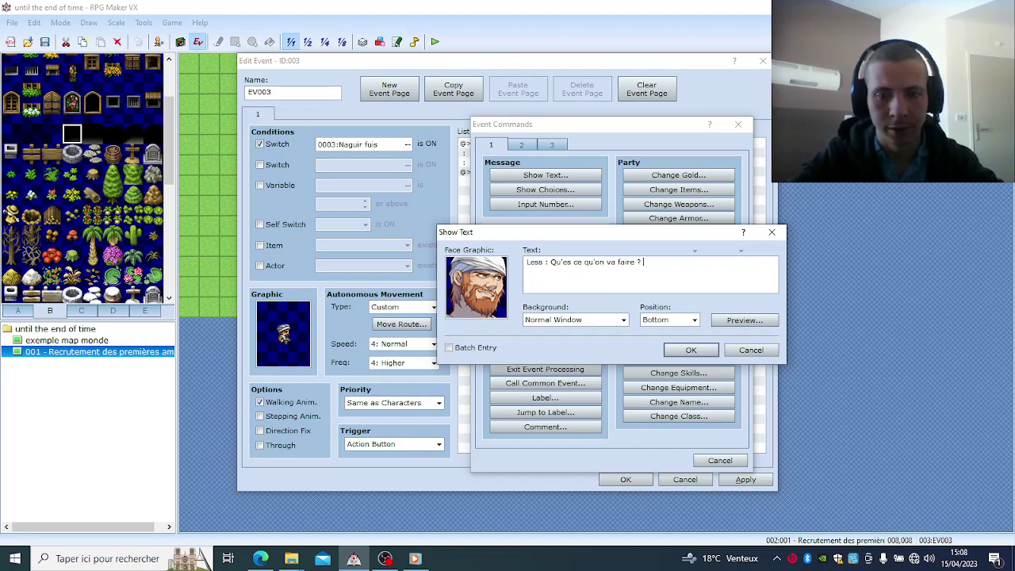
pyautogui.write('Il vont')
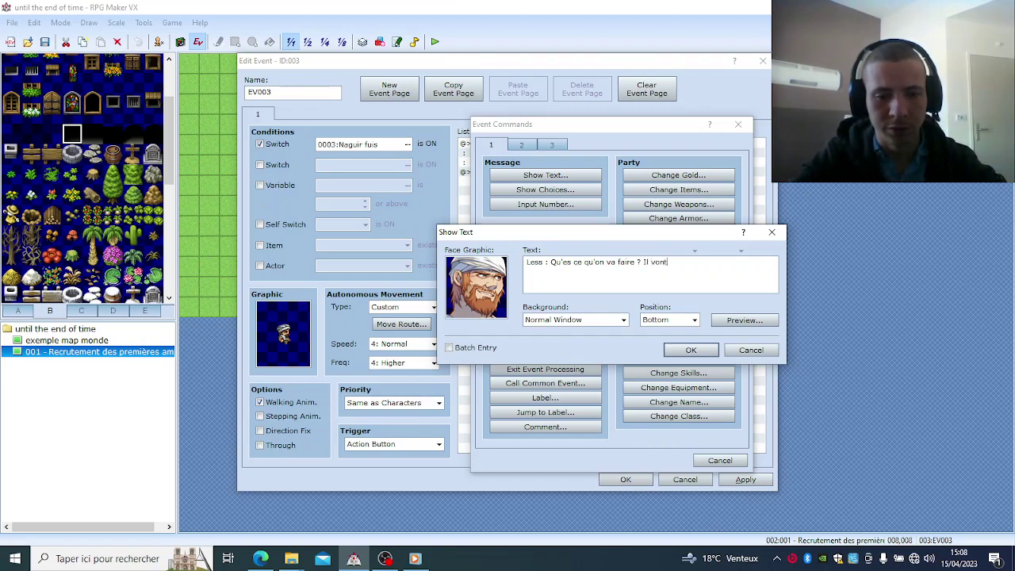
pyautogui.write(' nous to')
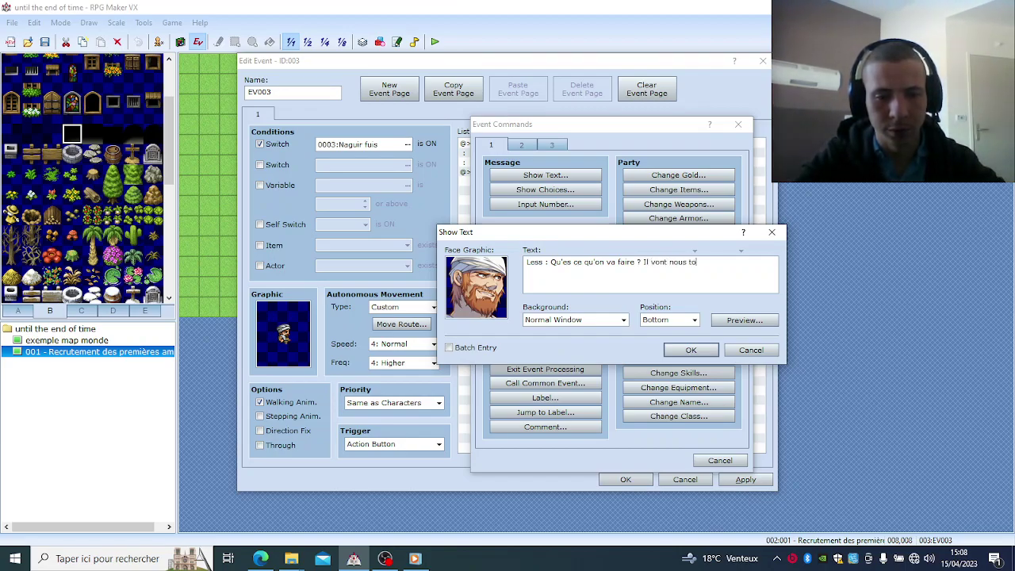
pyautogui.write('rturer po')
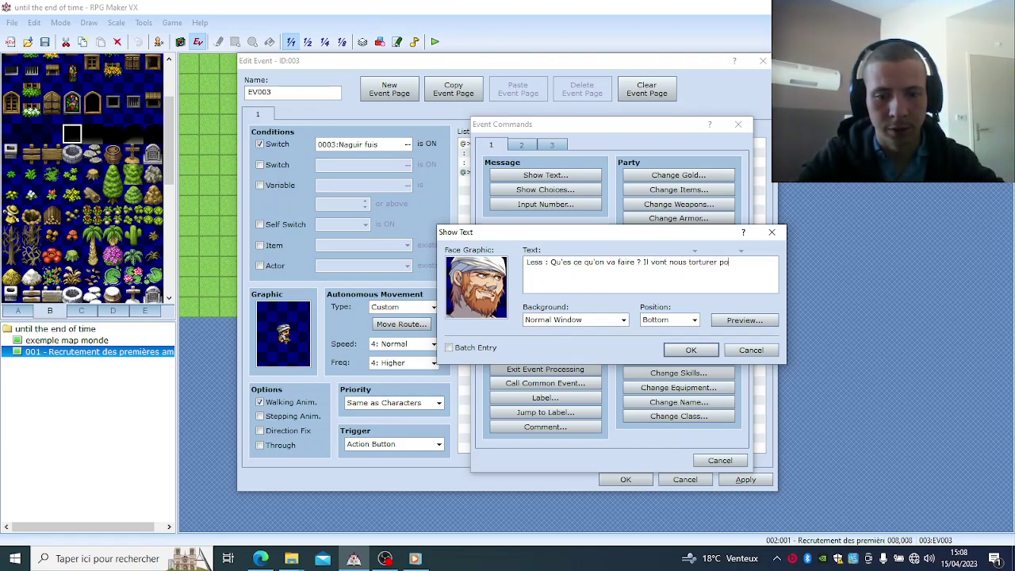
pyautogui.write('ur le')
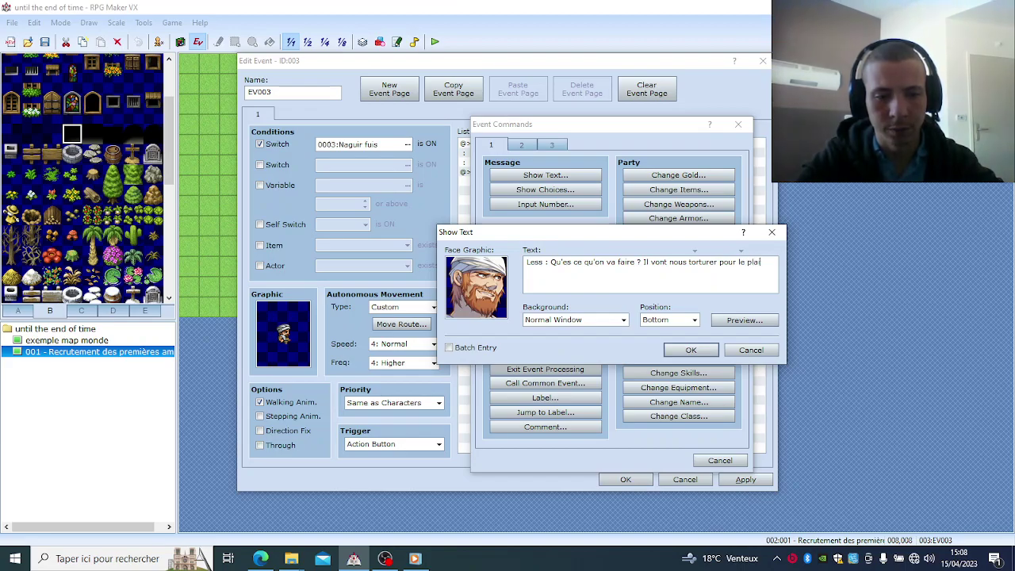
pyautogui.write(' plaisir ?')
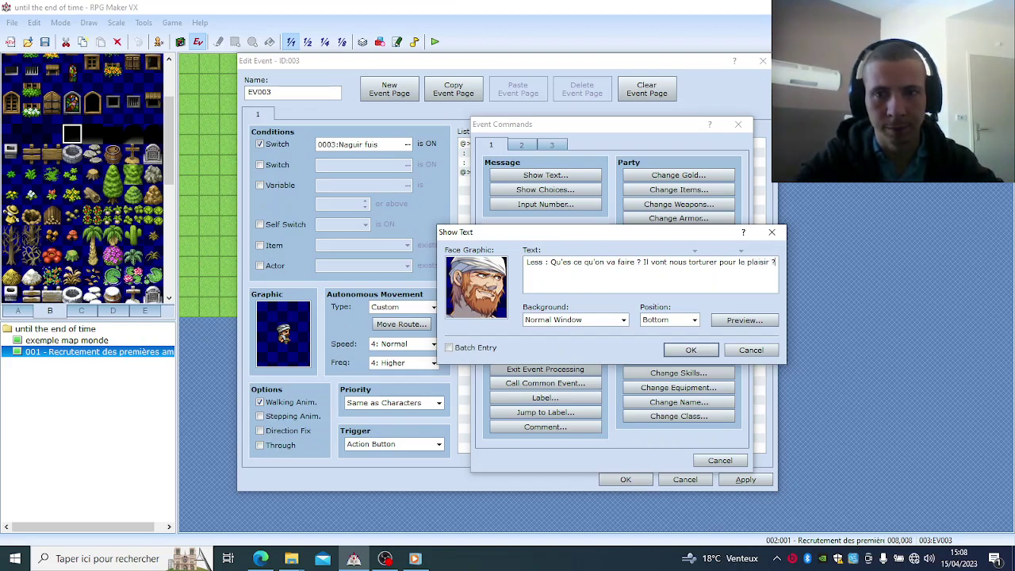
# Step: Preview the message, break the line before "torturer", preview it again and add the message to the event
pyautogui.click(738, 320)
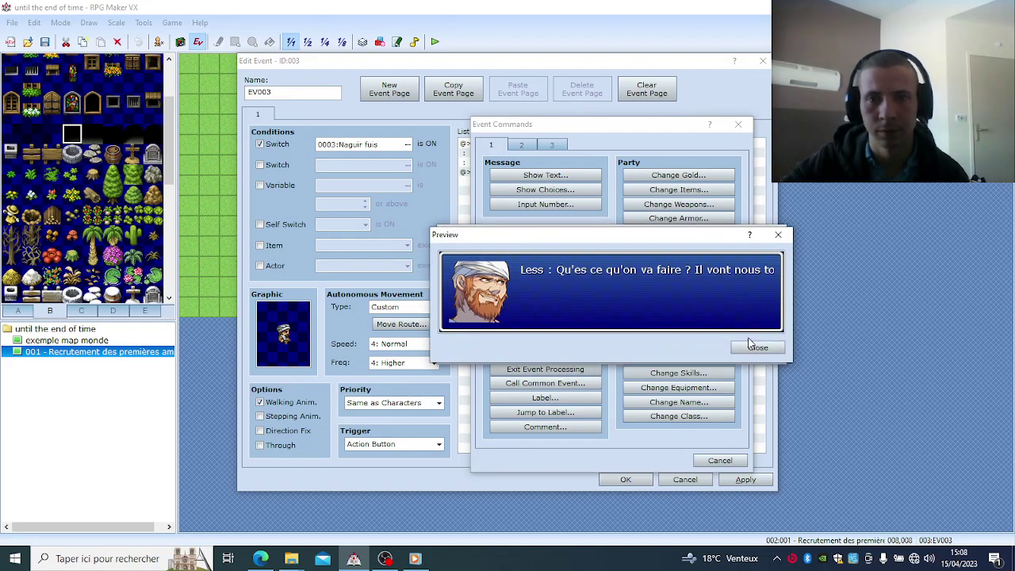
pyautogui.click(757, 348)
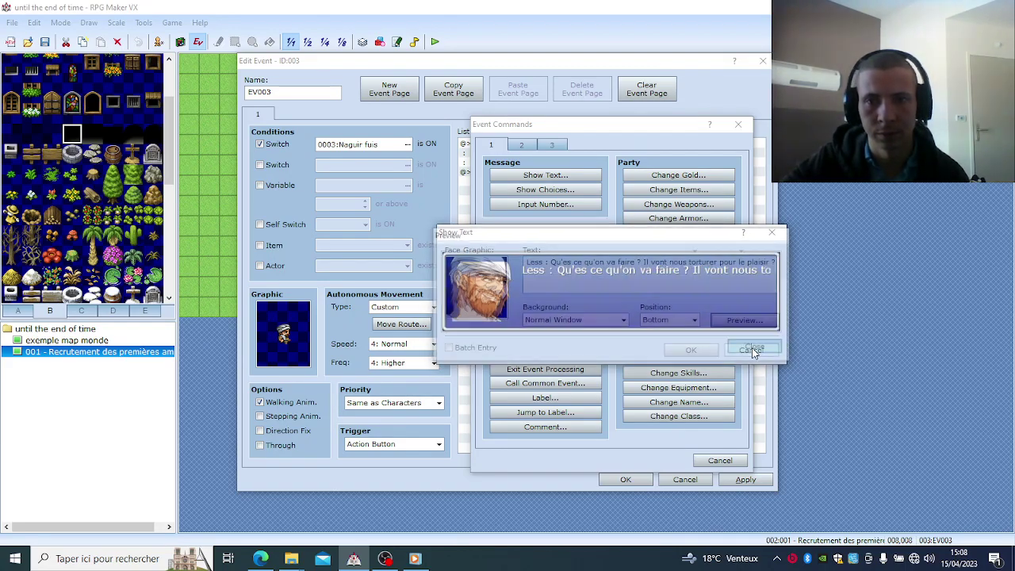
pyautogui.click(689, 262)
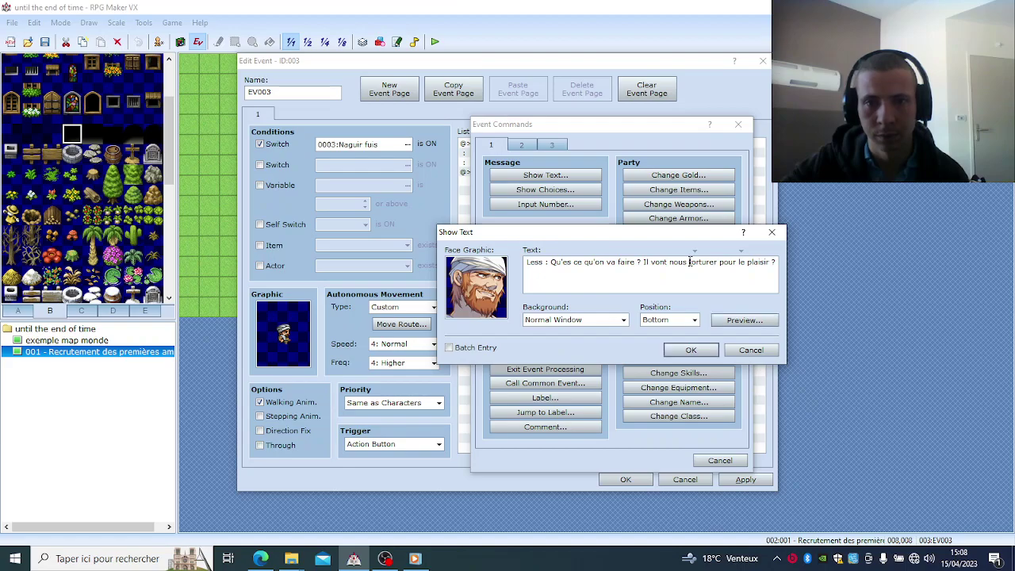
pyautogui.press('Return')
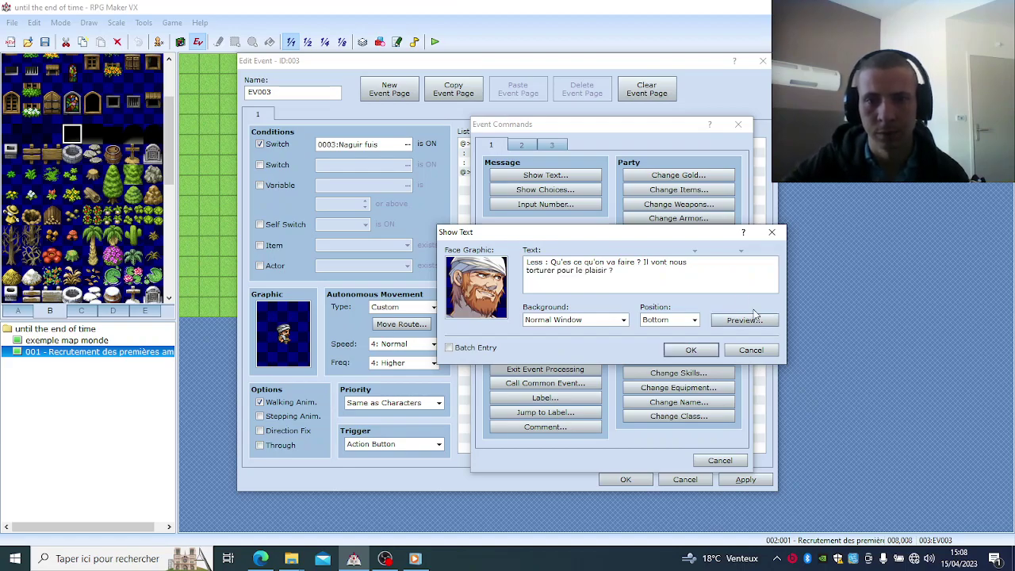
pyautogui.click(749, 319)
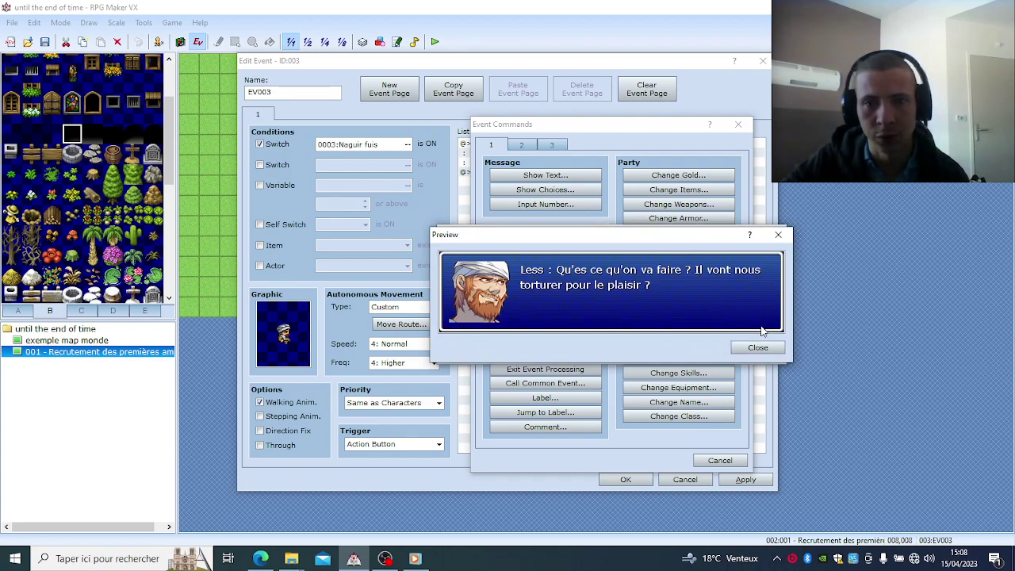
pyautogui.click(762, 349)
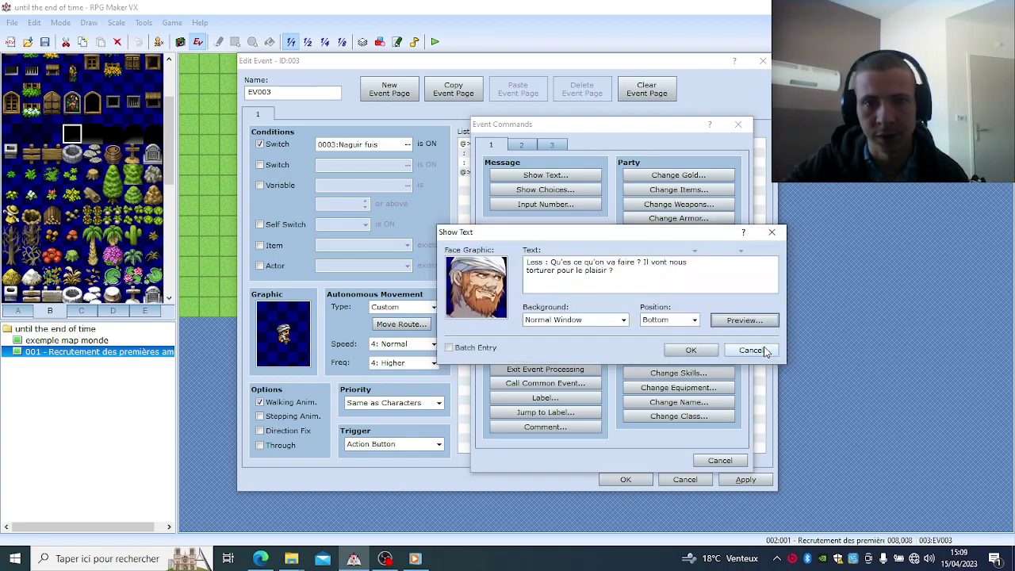
pyautogui.click(707, 350)
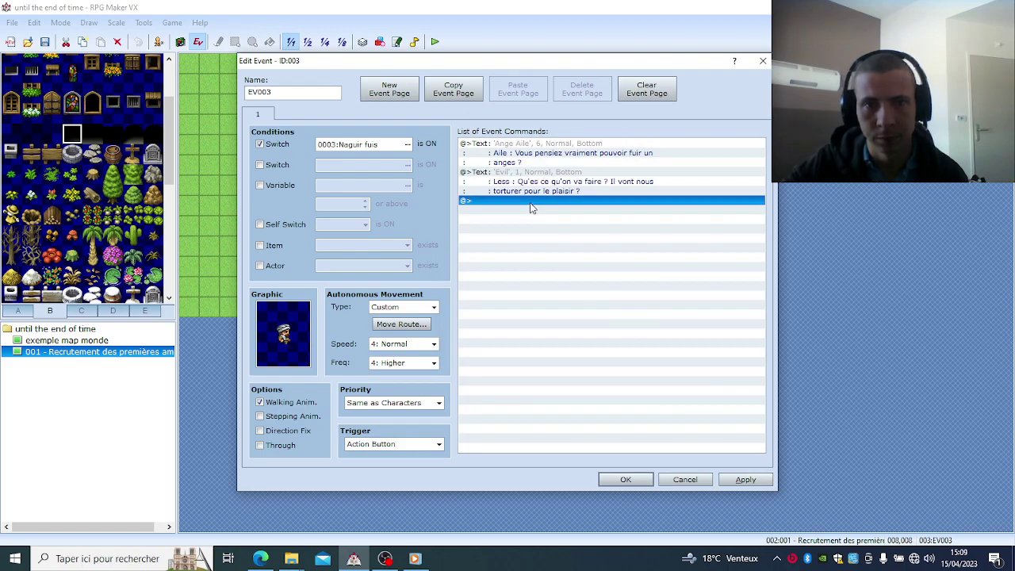
# Step: Start a third Show Text command below the others, using the second face in the lower row of the Spiritual face set
pyautogui.doubleClick(529, 205)
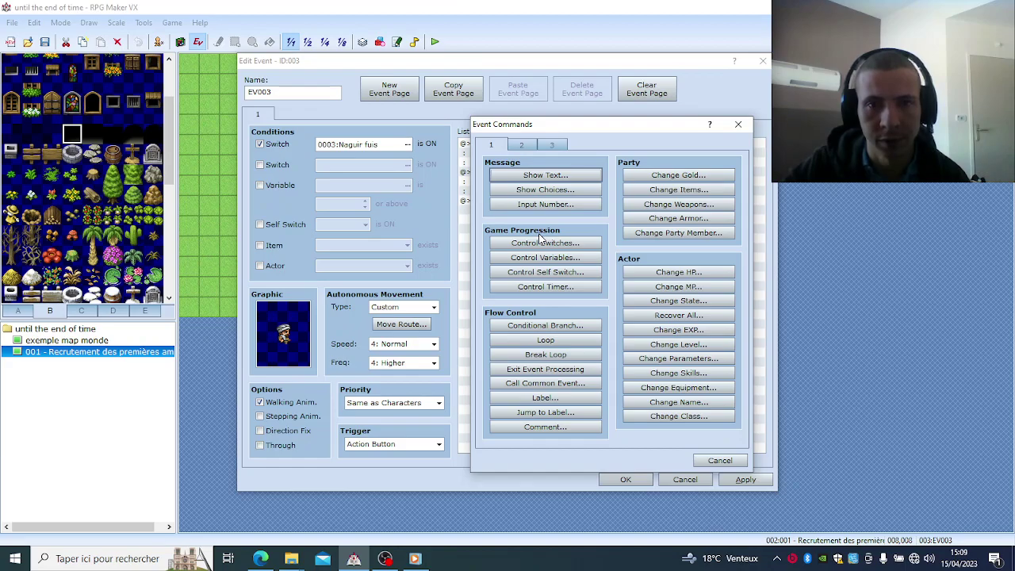
pyautogui.click(565, 181)
pyautogui.doubleClick(481, 278)
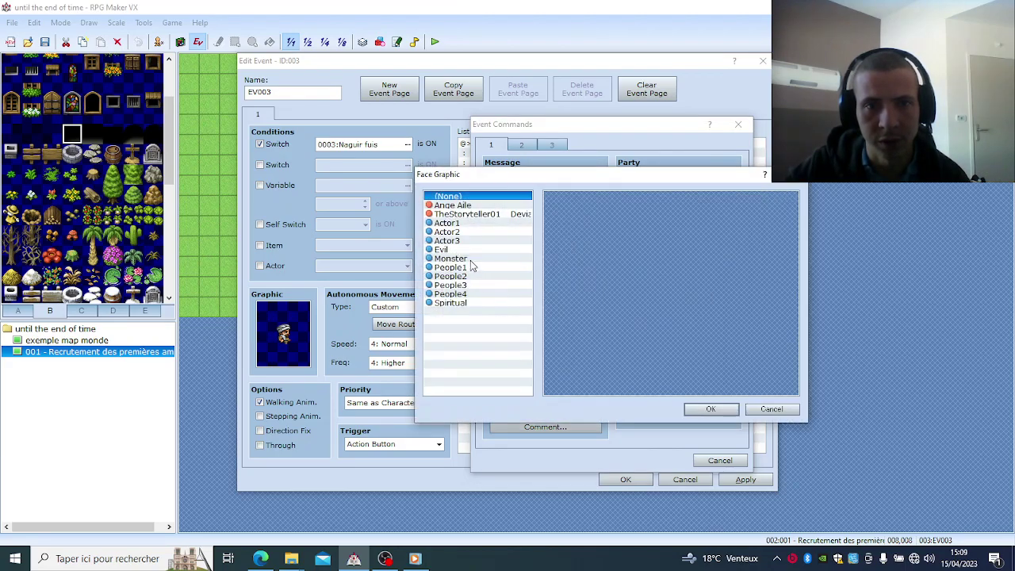
pyautogui.click(470, 260)
pyautogui.click(471, 251)
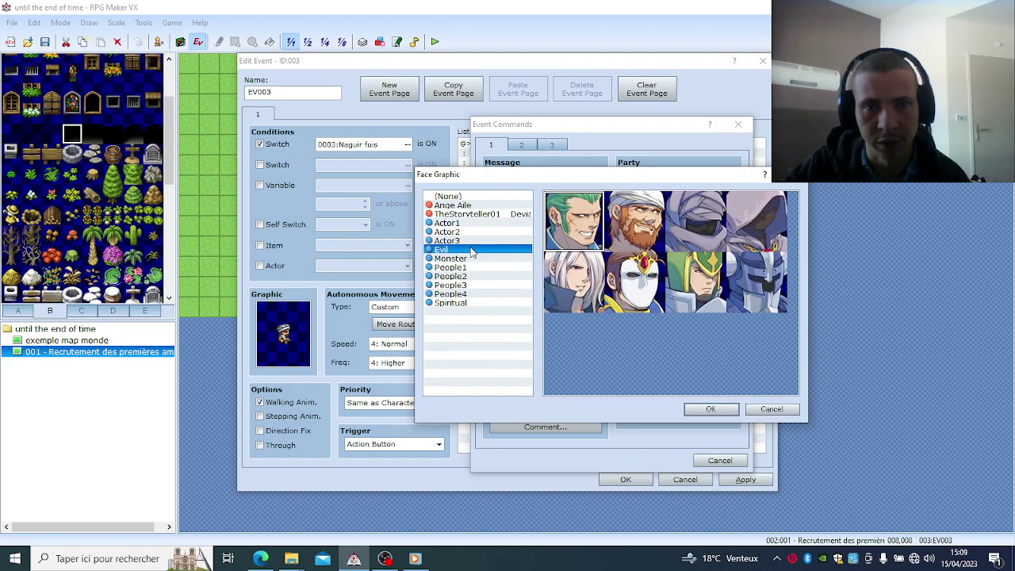
pyautogui.click(477, 303)
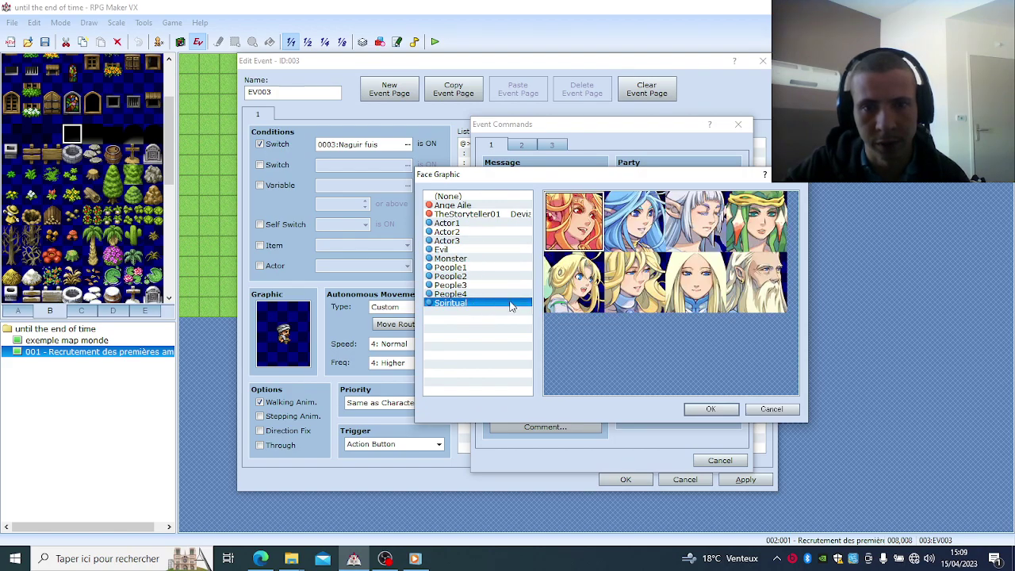
pyautogui.doubleClick(657, 293)
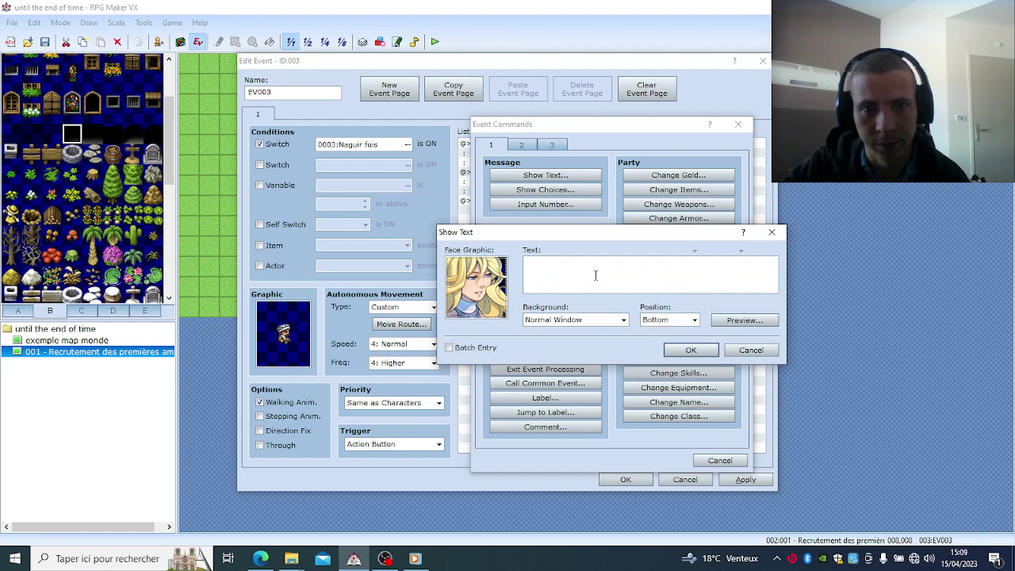
# Step: Begin the message text with "Ciel : Mais non voyons, vous allez juste devoir nous aider a vaincre"
pyautogui.write('C')
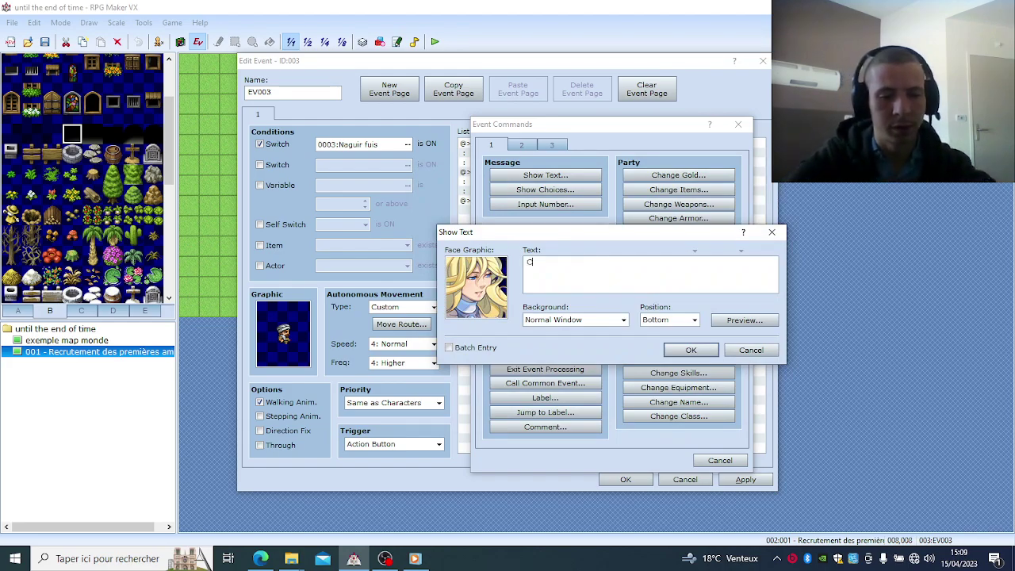
pyautogui.write('iel : ')
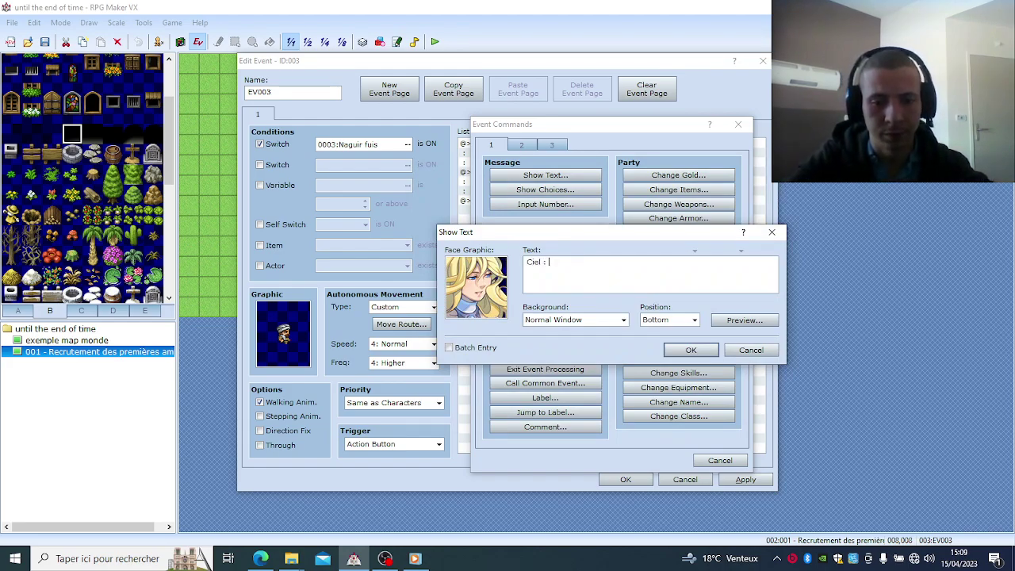
pyautogui.write('Mais n')
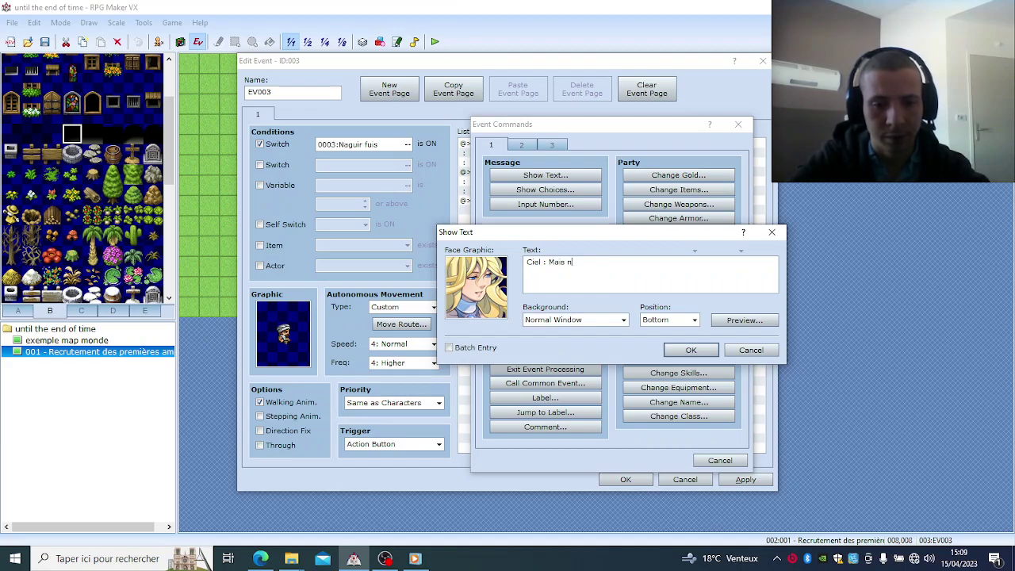
pyautogui.write('on voyon')
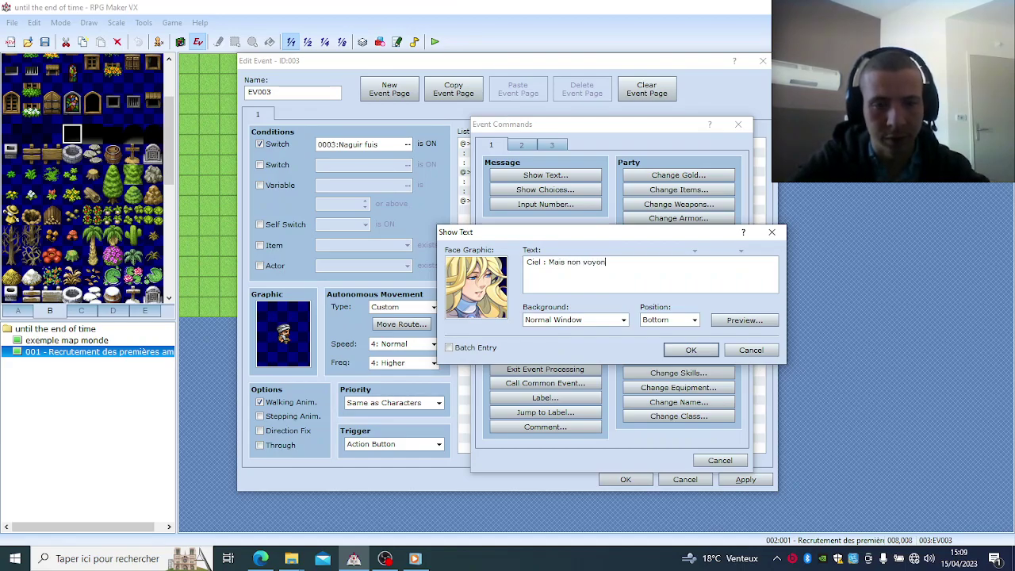
pyautogui.write('s')
pyautogui.write(', vous')
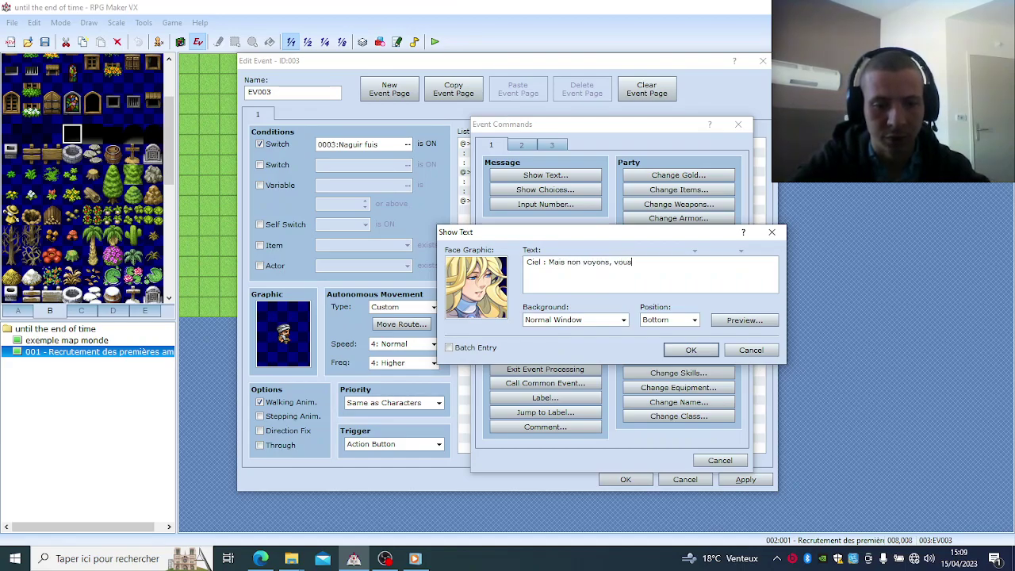
pyautogui.write(' allez ju')
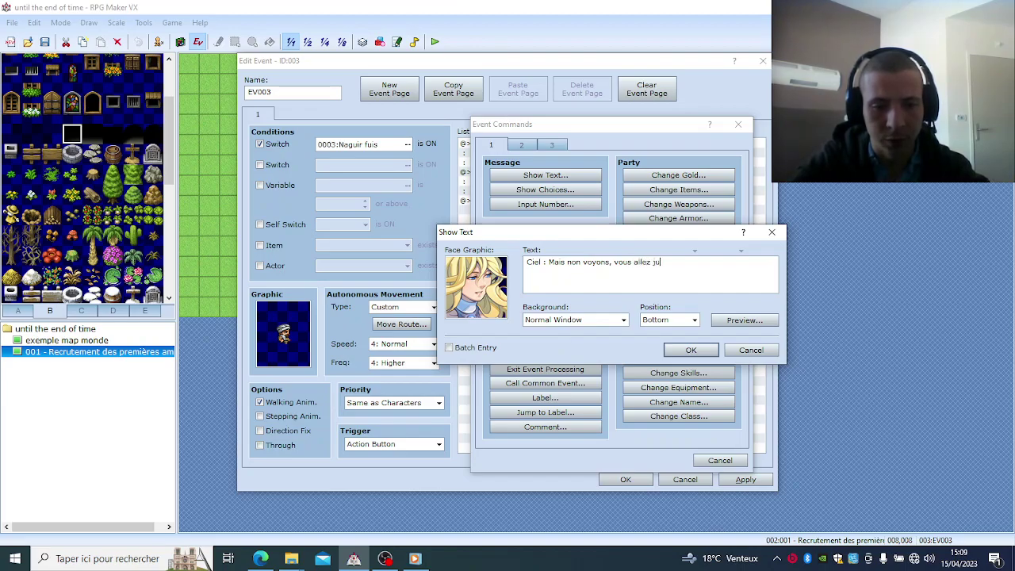
pyautogui.write('ste dev')
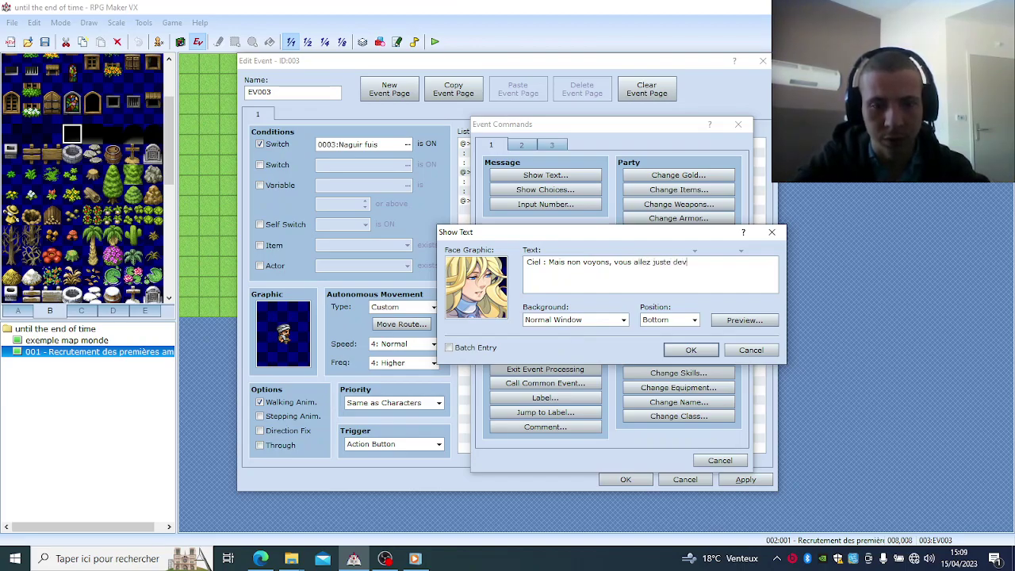
pyautogui.write('oir no')
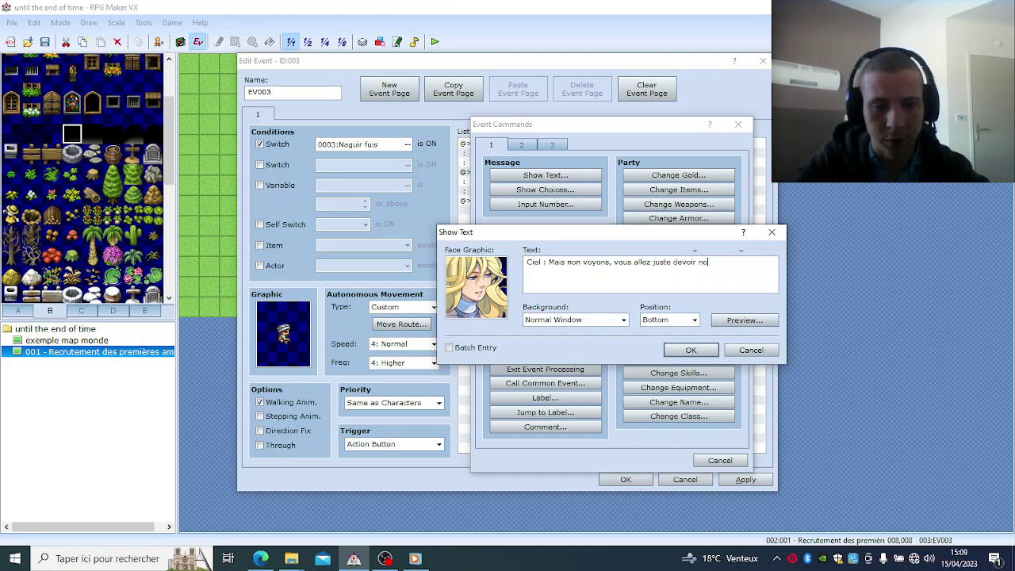
pyautogui.write('us aider')
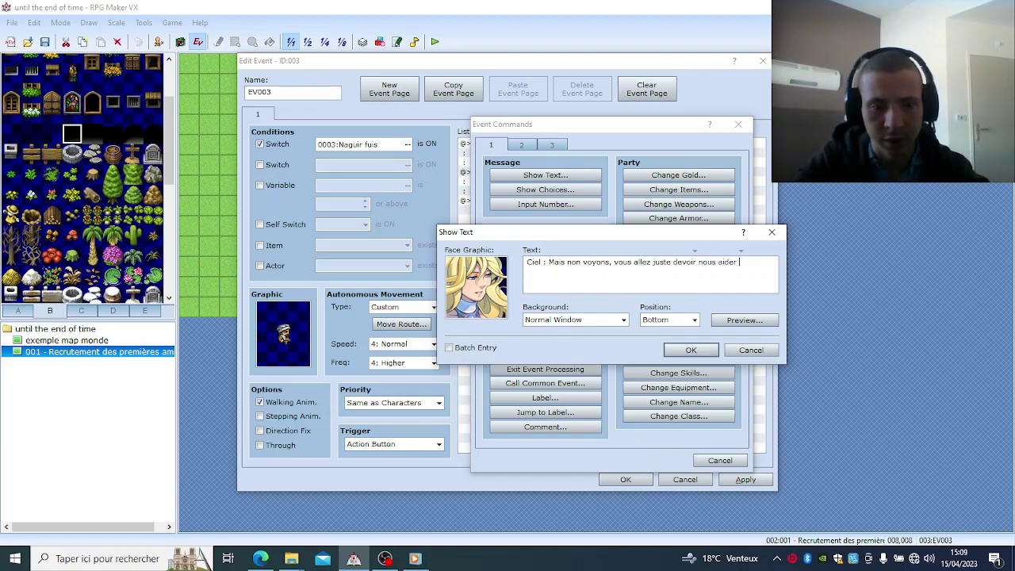
pyautogui.write(' a vain')
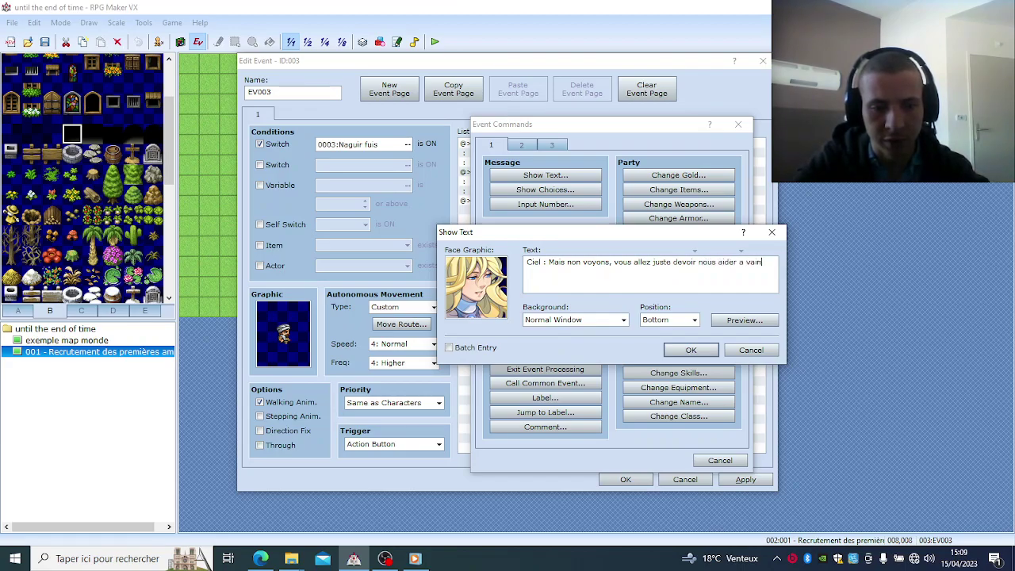
pyautogui.write('cre le')
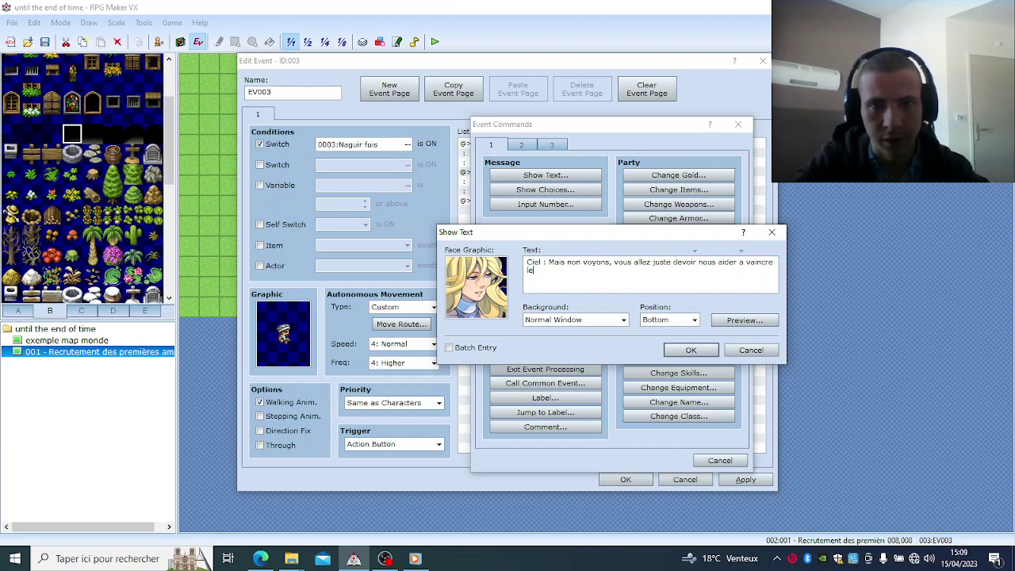
# Step: Continue the message with "les démon c'est une mission très honorable" and preview it
pyautogui.write('s Démon')
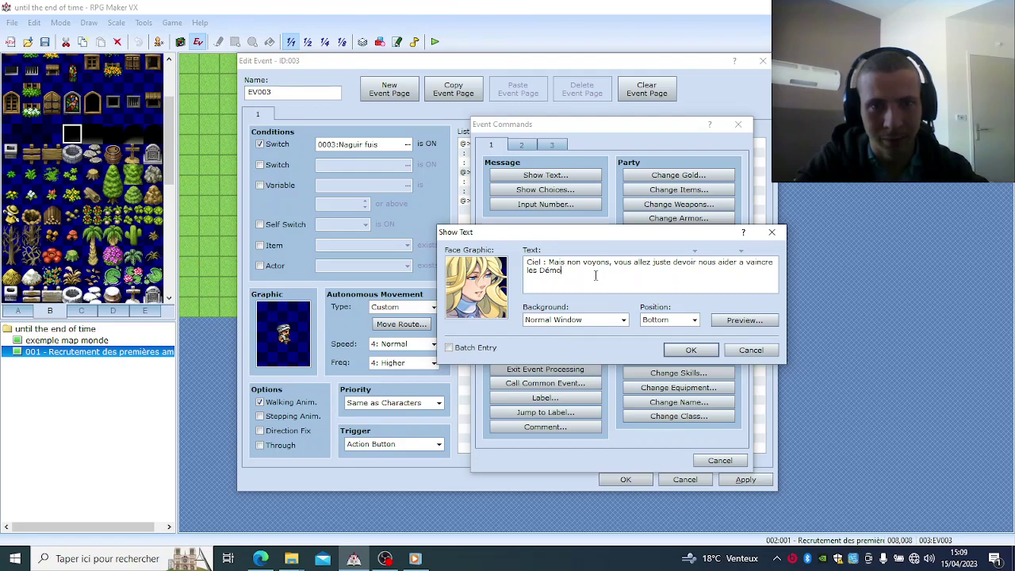
pyautogui.press('BackSpace')
pyautogui.press('BackSpace')
pyautogui.press('BackSpace')
pyautogui.write('démon')
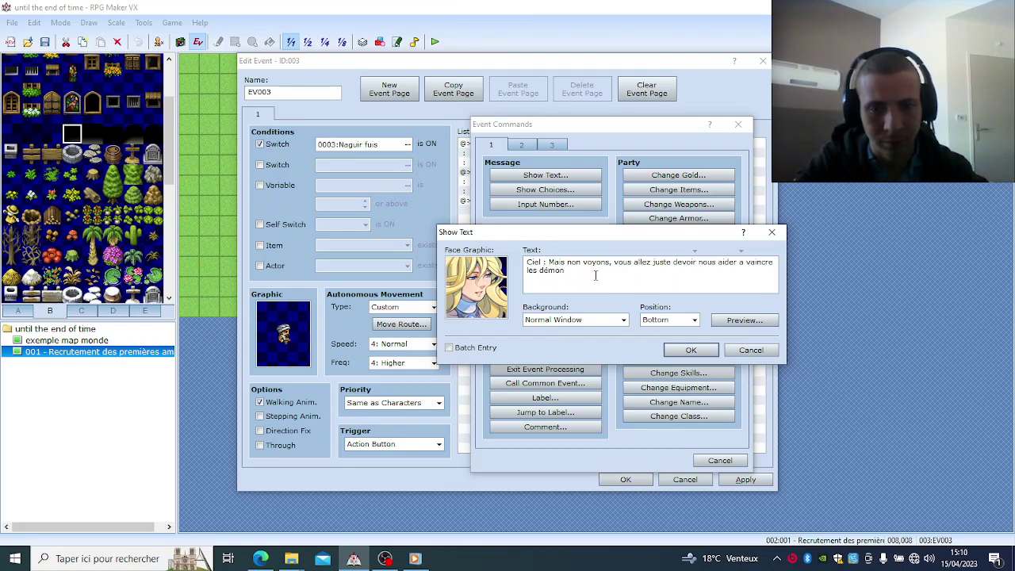
pyautogui.write(' d')
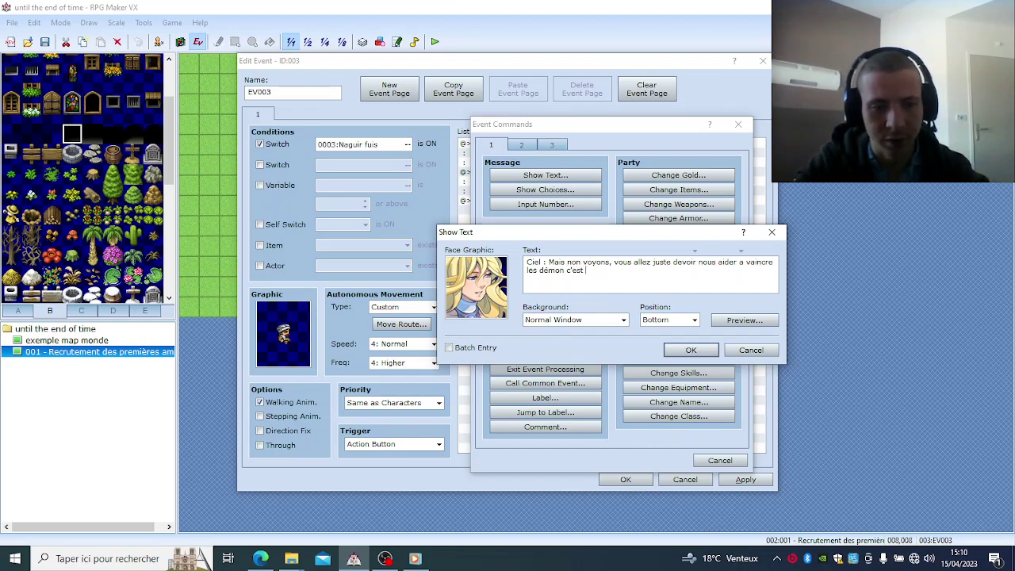
pyautogui.write("'est une mission")
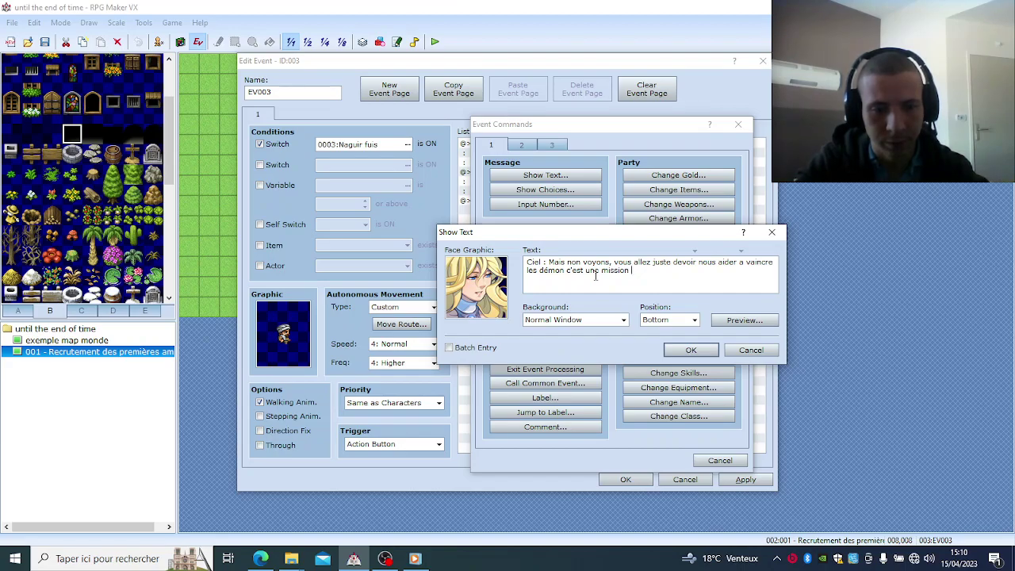
pyautogui.write('très ho')
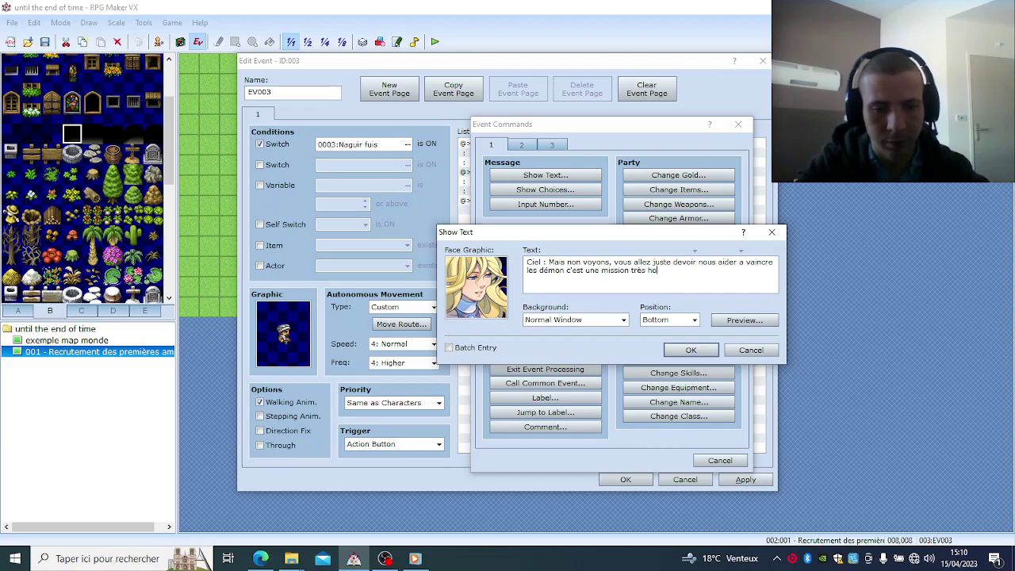
pyautogui.write('norable')
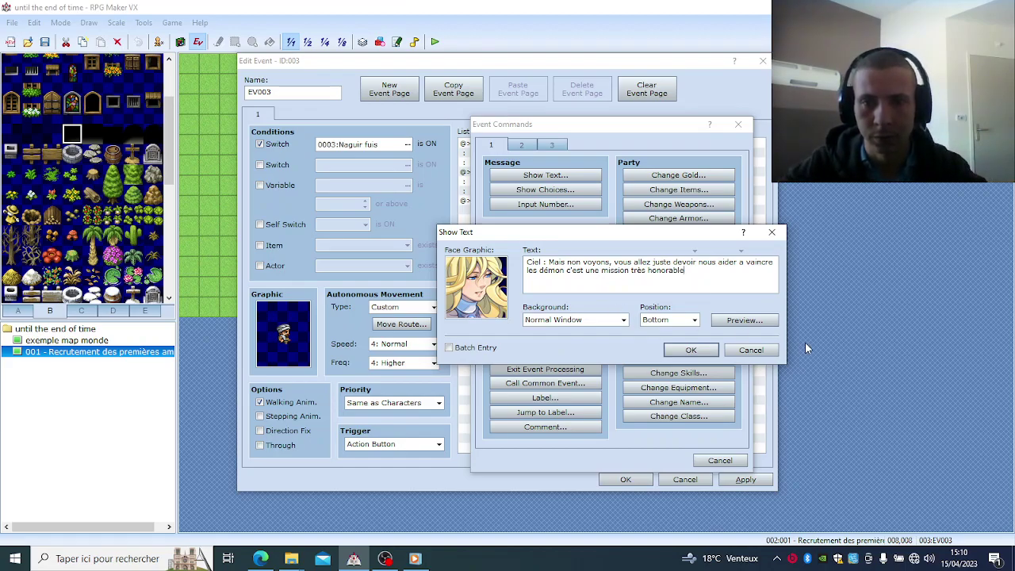
pyautogui.click(768, 320)
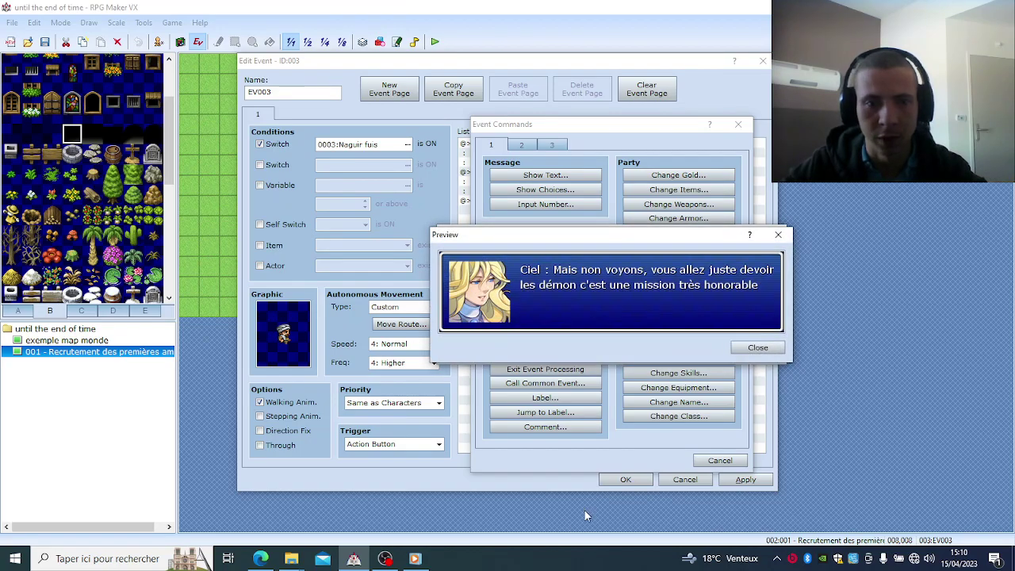
# Step: Switch to OBS and activate the "rpg maker vx" scene
pyautogui.click(391, 560)
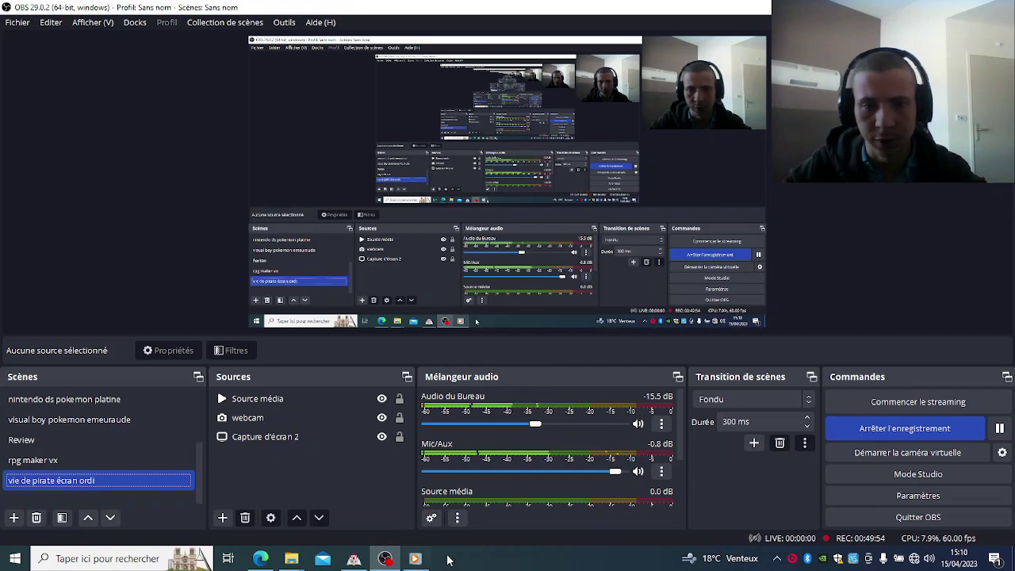
pyautogui.click(354, 559)
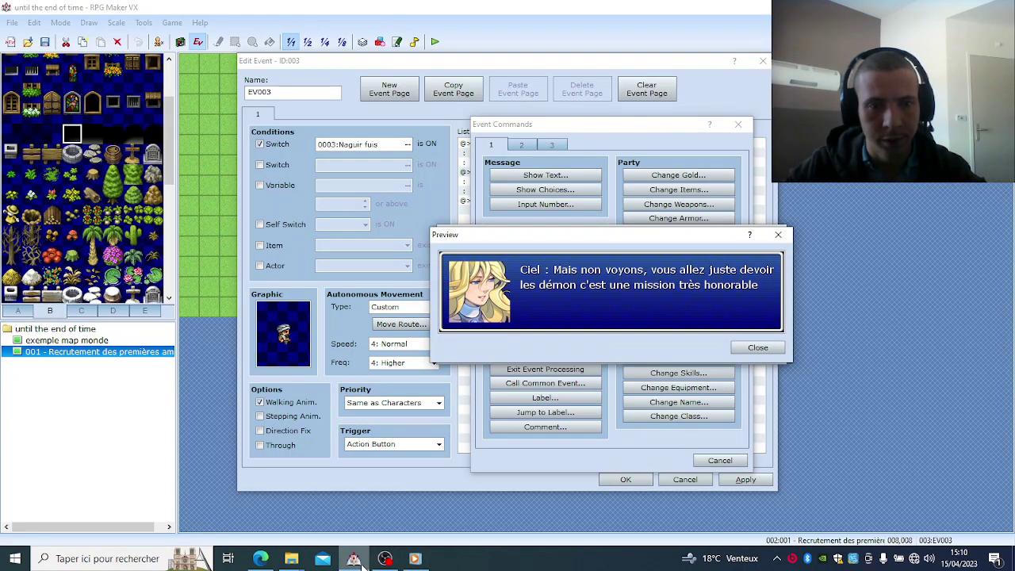
pyautogui.click(384, 559)
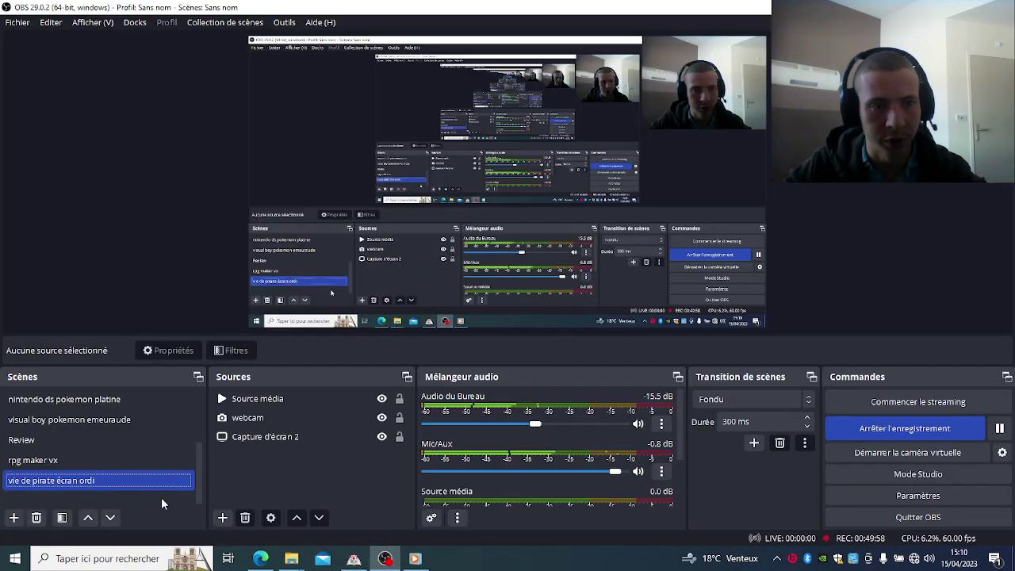
pyautogui.click(132, 461)
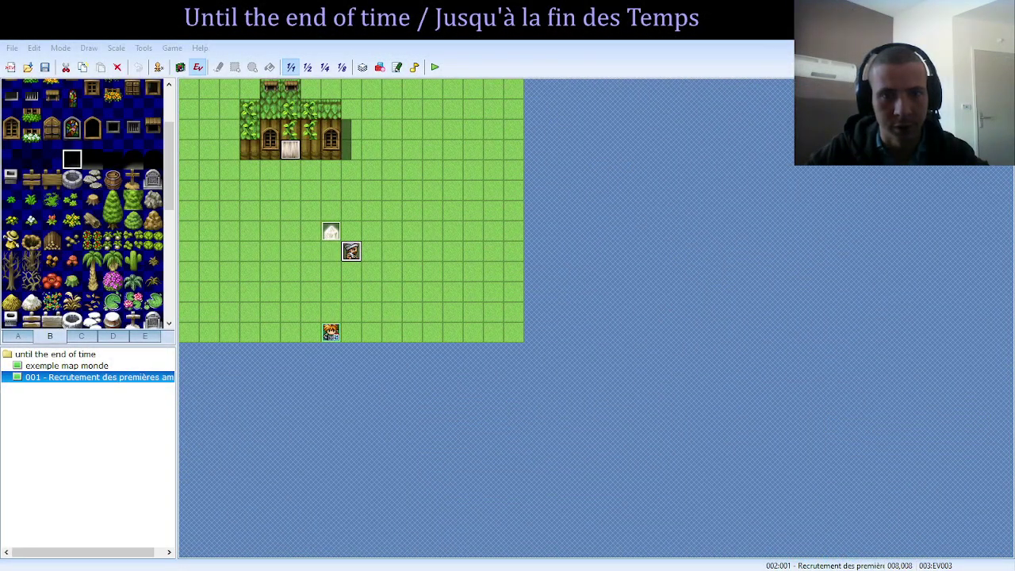